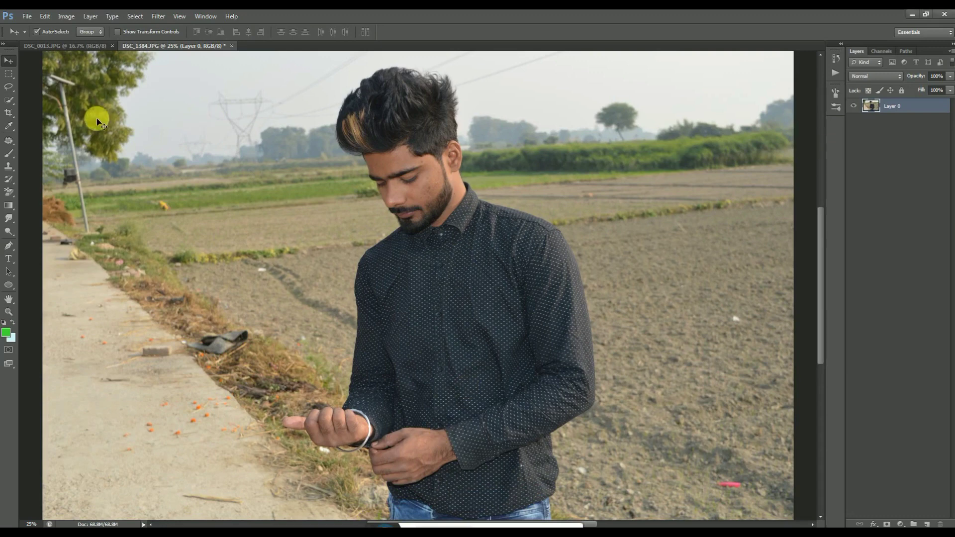
# Choose the Quick Selection tool to paint a selection over the man in DSC_1384.JPG.
pyautogui.click(9, 100)
# Quick-select the man's hair, face and shirt, then feather the selection.
pyautogui.moveTo(372, 140)
pyautogui.mouseDown()
pyautogui.moveTo(407, 155)
pyautogui.moveTo(427, 266)
pyautogui.moveTo(383, 351)
pyautogui.moveTo(499, 459)
pyautogui.moveTo(552, 407)
pyautogui.moveTo(569, 369)
pyautogui.moveTo(554, 255)
pyautogui.moveTo(575, 266)
pyautogui.mouseUp()
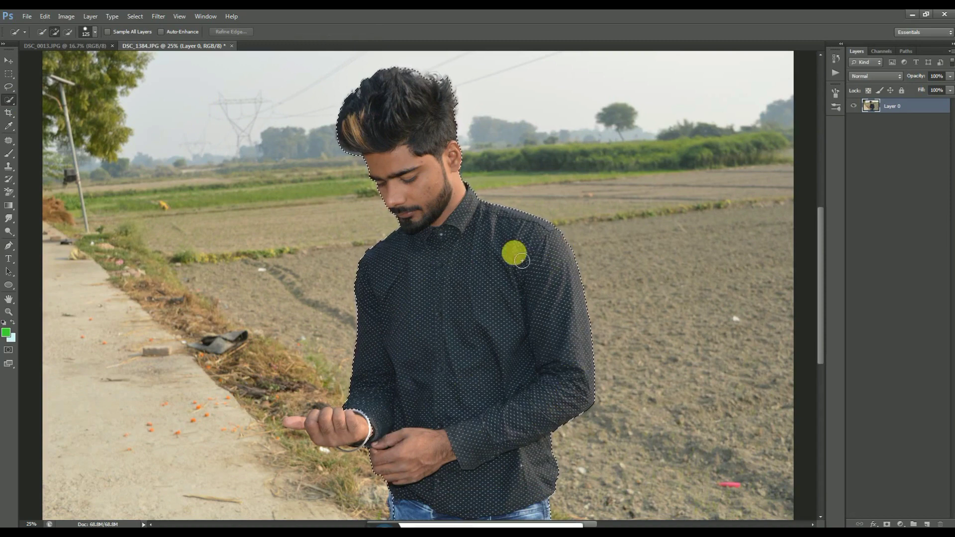
pyautogui.scroll(-3, 476, 175)
pyautogui.moveTo(379, 329); pyautogui.dragTo(299, 313)
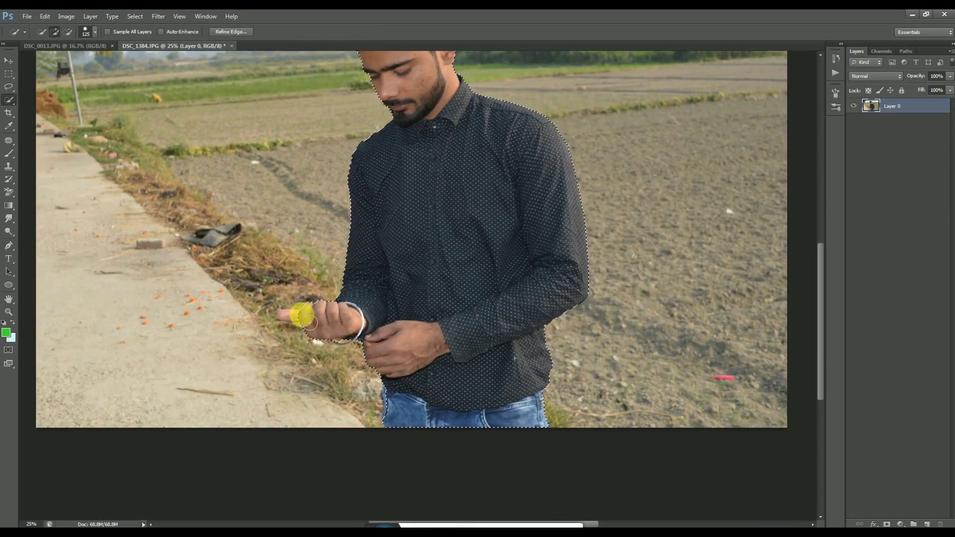
pyautogui.scroll(3, 458, 292)
pyautogui.rightClick(450, 271)
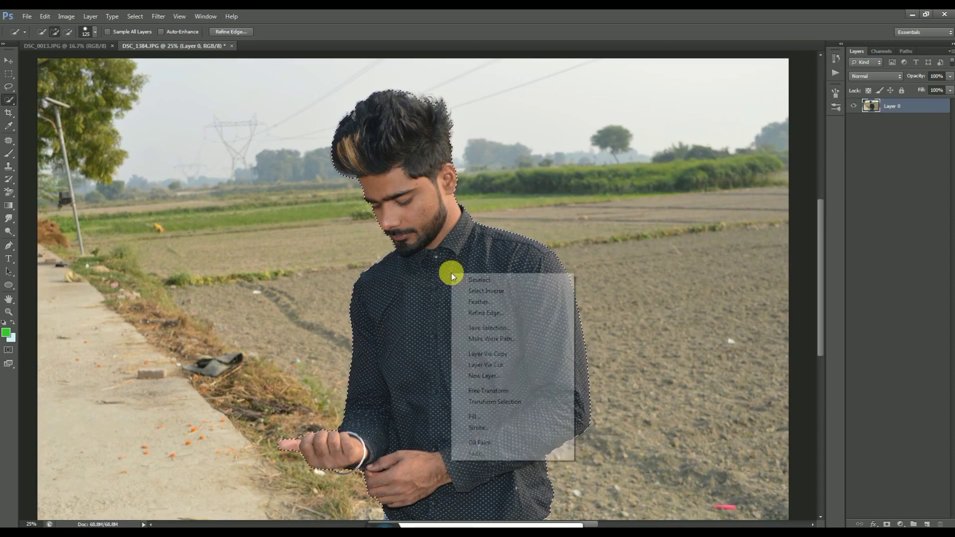
pyautogui.click(483, 312)
pyautogui.click(546, 188)
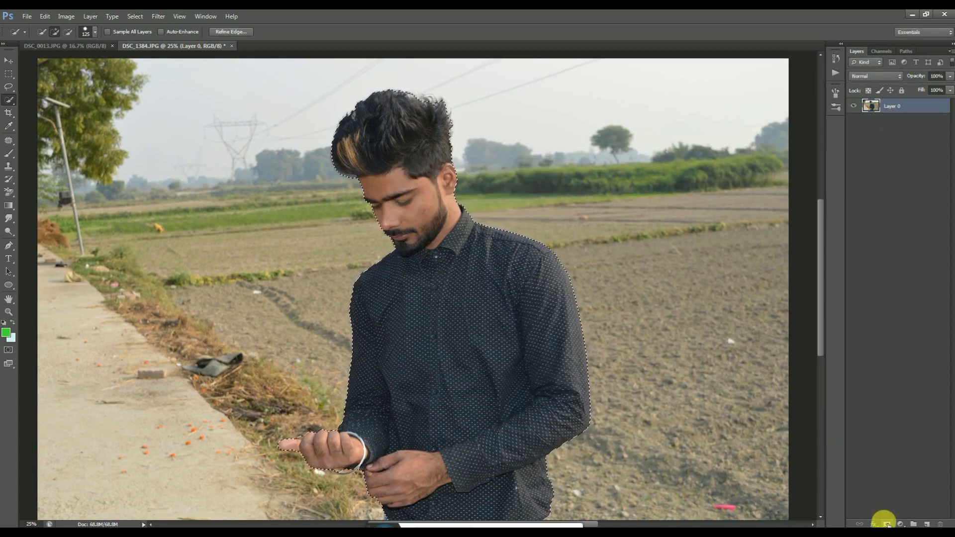
# Mask the man out of the field and add a new Layer 1 beneath him.
pyautogui.click(886, 524)
pyautogui.click(8, 60)
pyautogui.keyDown('ctrl'); pyautogui.click(926, 523); pyautogui.keyUp('ctrl')
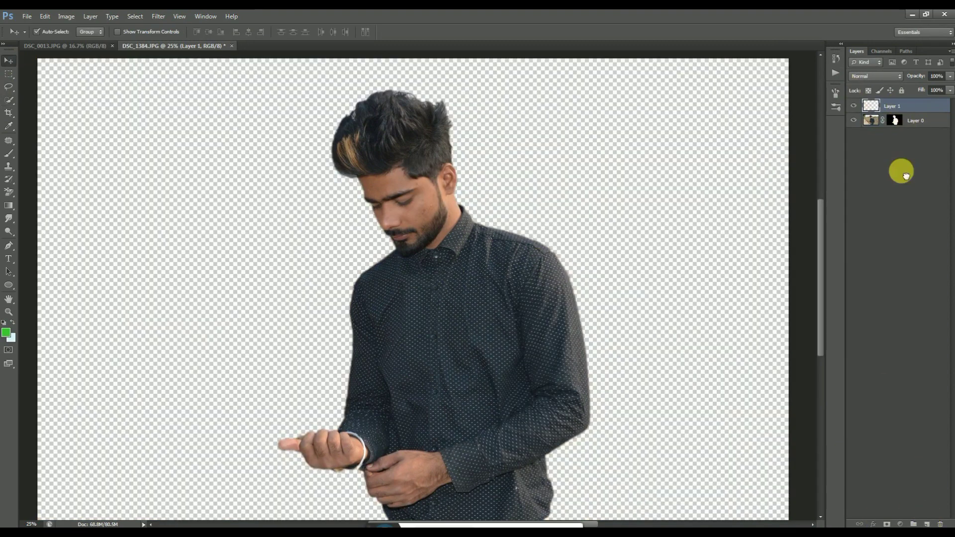
pyautogui.click(6, 332)
# Fill Layer 1 with pale peach f7d7ac and target the man's layer mask for brushing.
pyautogui.click(390, 185)
pyautogui.moveTo(677, 425); pyautogui.dragTo(679, 428)
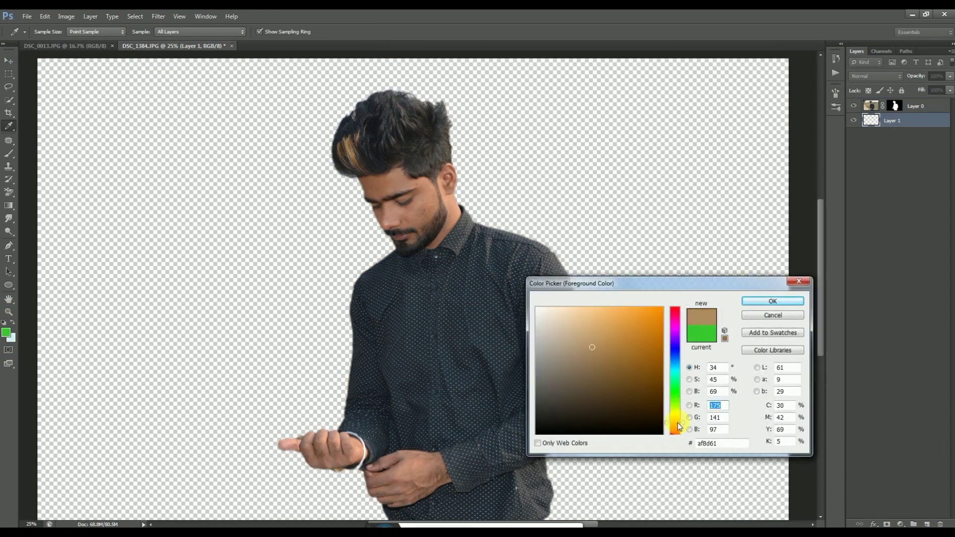
pyautogui.click(562, 311)
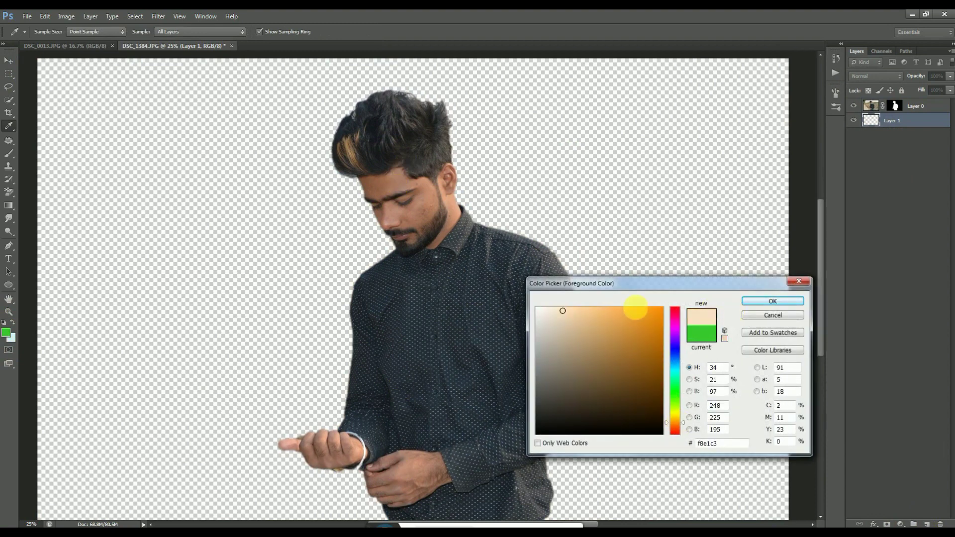
pyautogui.click(746, 301)
pyautogui.press('v')
pyautogui.hotkey('alt', 'BackSpace')
pyautogui.hotkey('ctrl', '-')
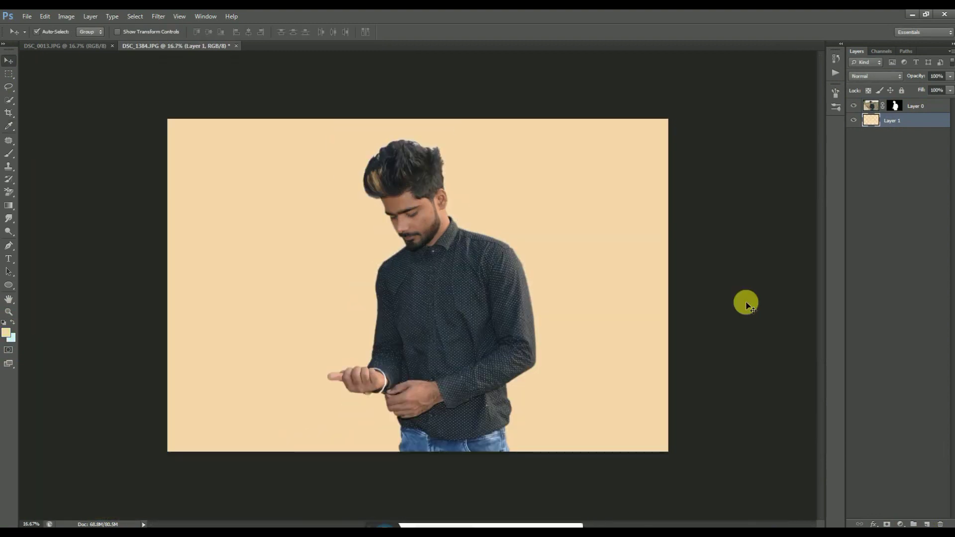
pyautogui.click(894, 106)
pyautogui.click(9, 153)
# Reset colours to black and white and brush the mask along the shirt and hand edges.
pyautogui.press('d')
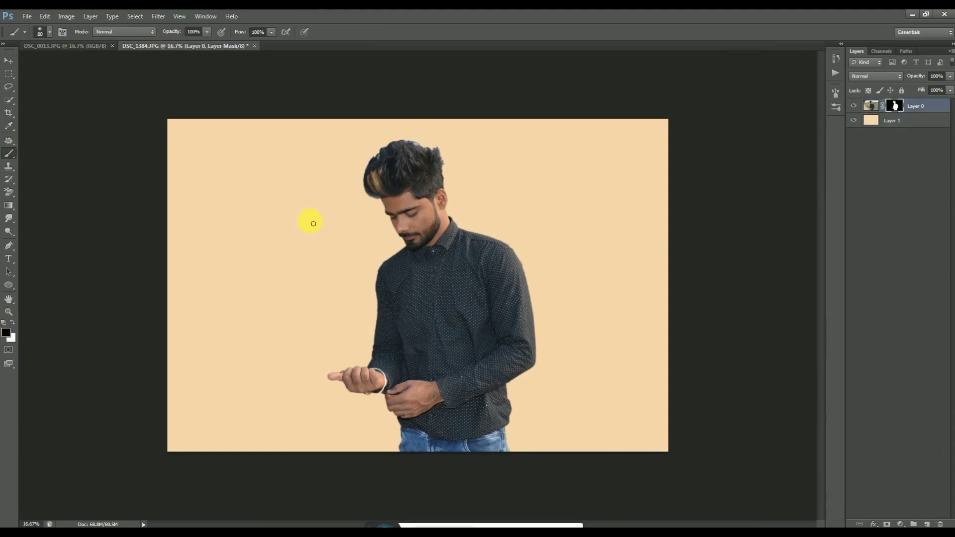
pyautogui.hotkey('ctrl', '+')
pyautogui.hotkey('ctrl', '+')
pyautogui.hotkey('ctrl', '+')
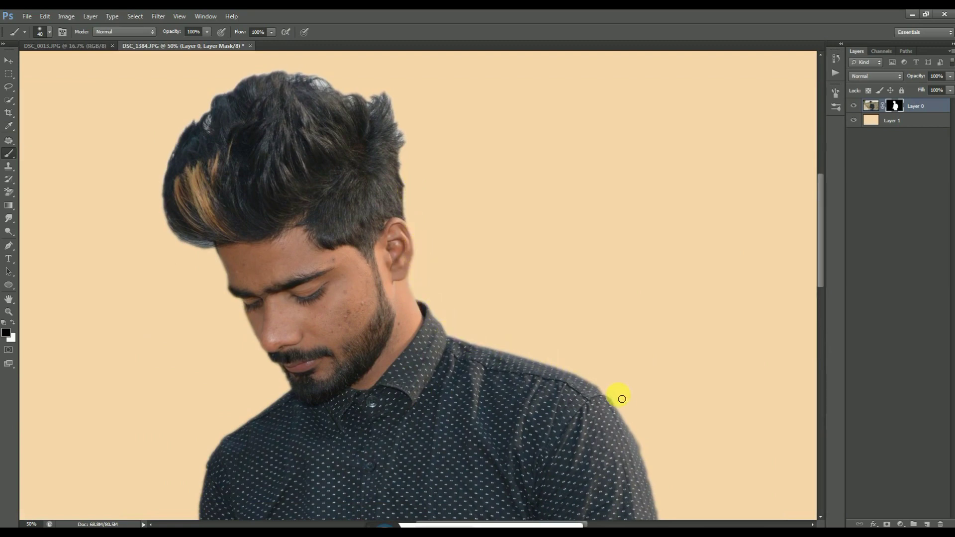
pyautogui.moveTo(622, 399); pyautogui.dragTo(402, 146)
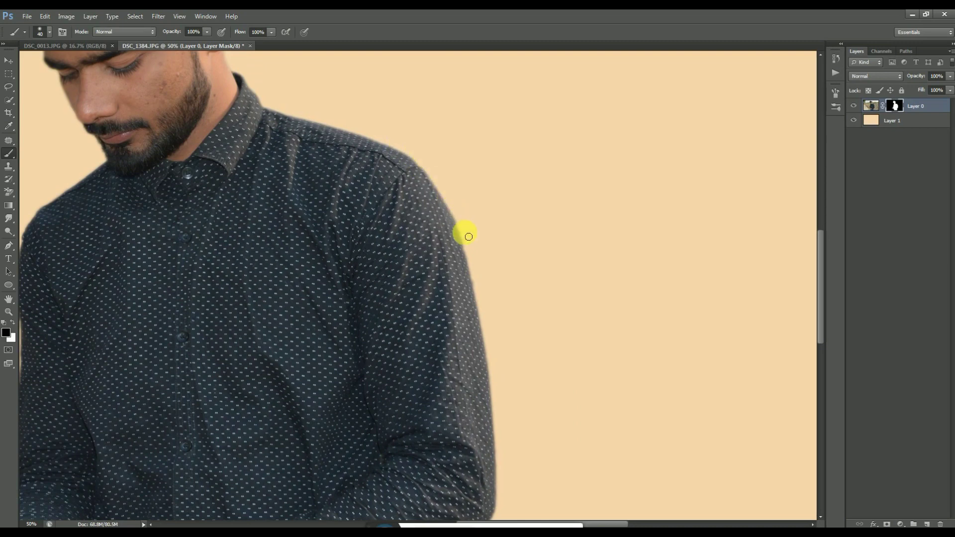
pyautogui.scroll(-4, 431, 388)
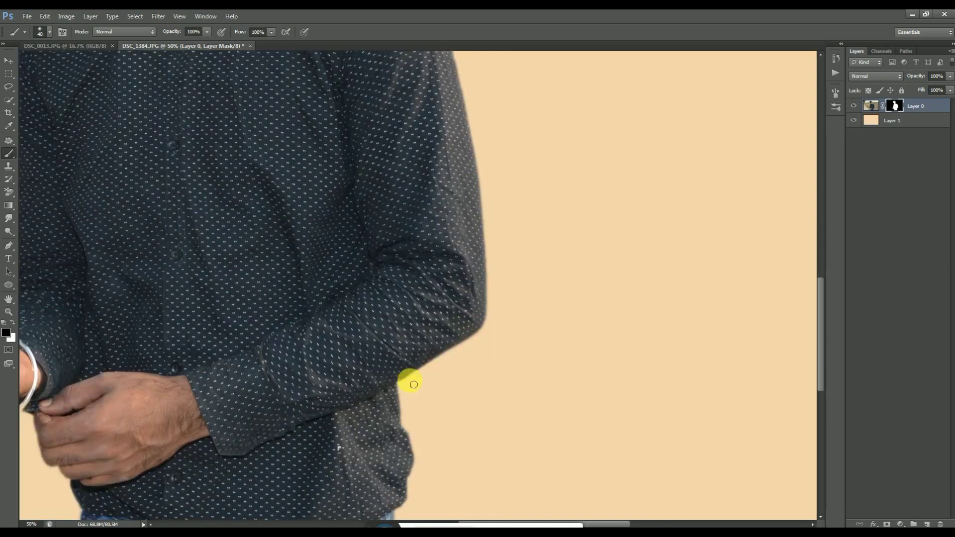
pyautogui.scroll(-4, 454, 402)
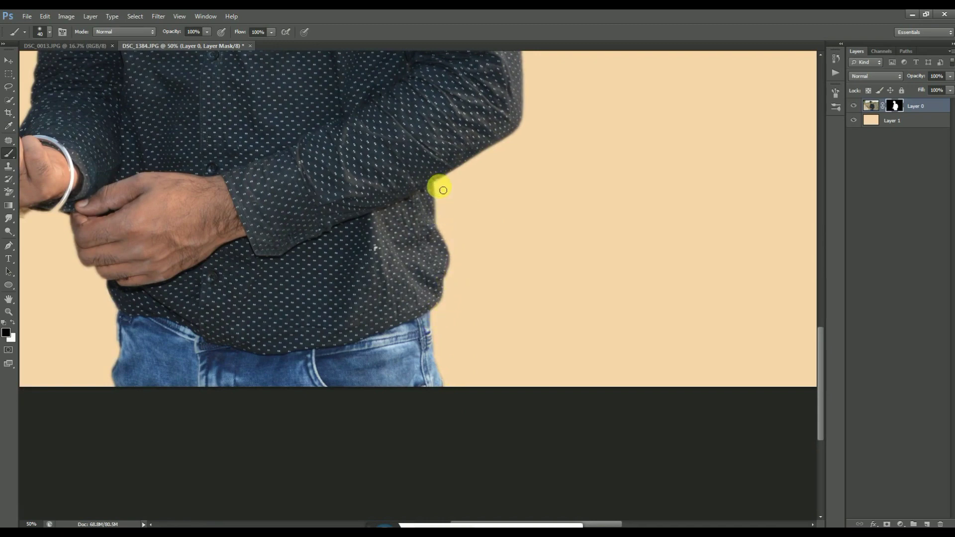
pyautogui.hscroll(-7, 497, 318)
pyautogui.scroll(4, 387, 222)
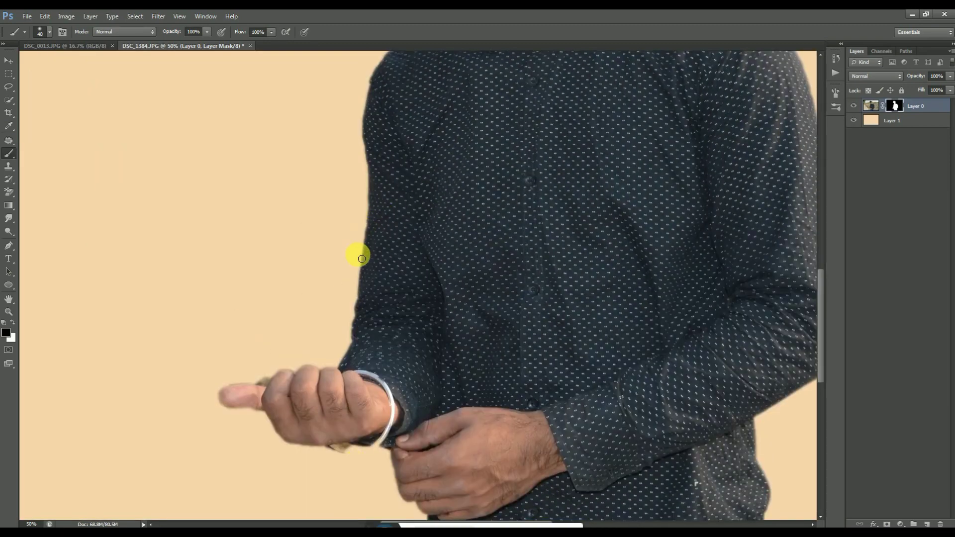
pyautogui.scroll(4, 426, 235)
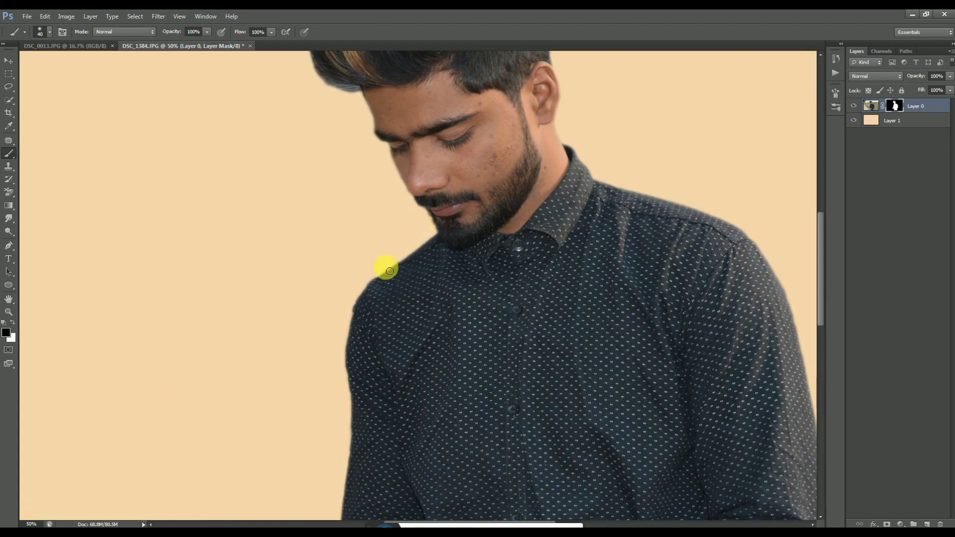
pyautogui.scroll(4, 373, 354)
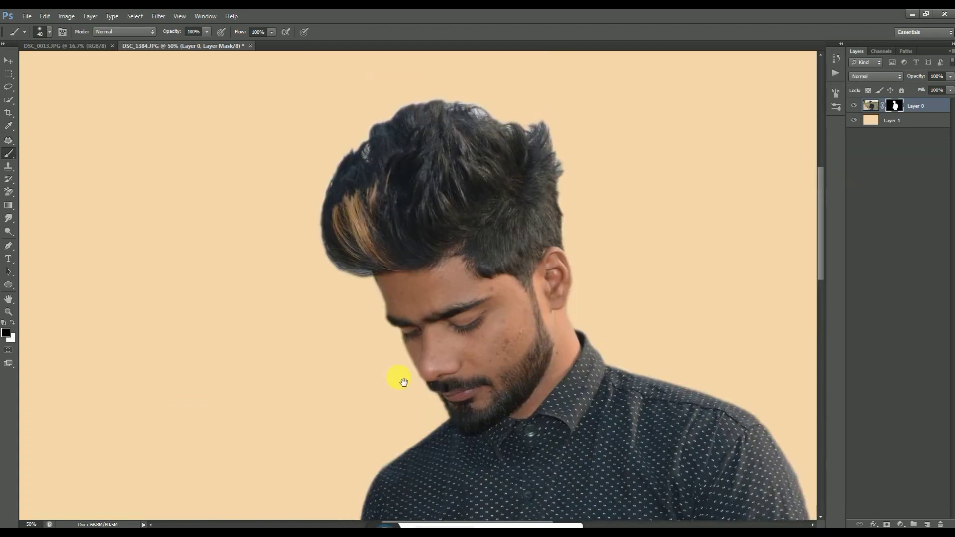
pyautogui.scroll(-1, 403, 348)
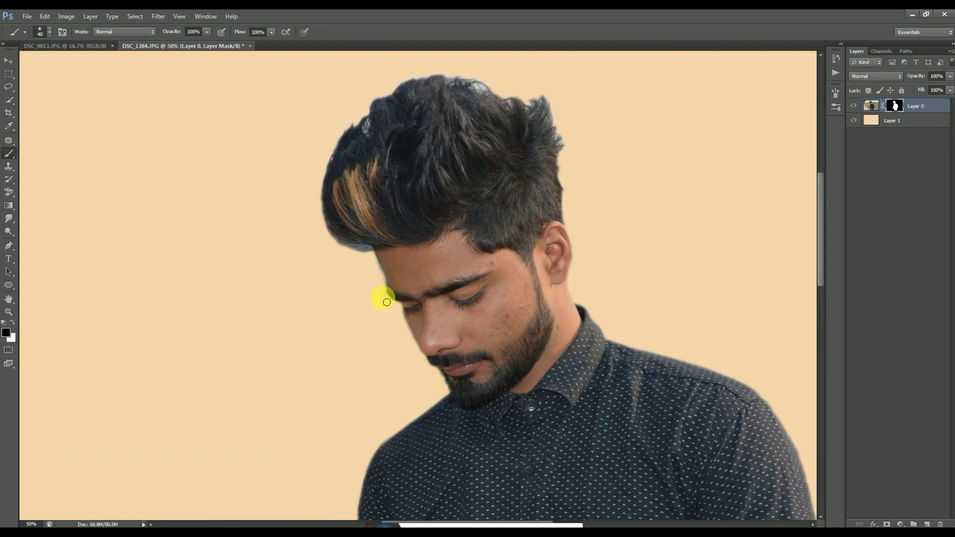
# Touch up the face and hair edges with white and black, then bring up the mask's options.
pyautogui.press('x')
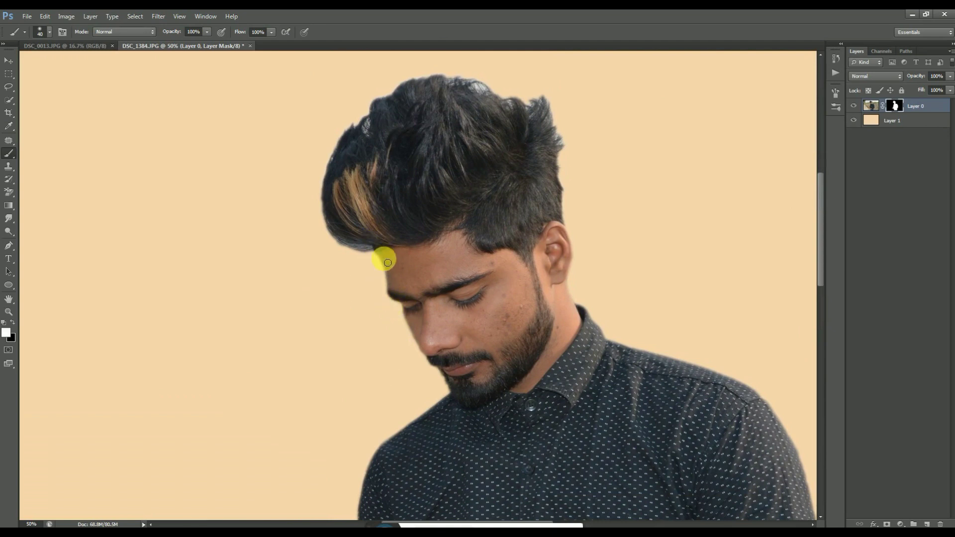
pyautogui.press('x')
pyautogui.scroll(-2, 395, 233)
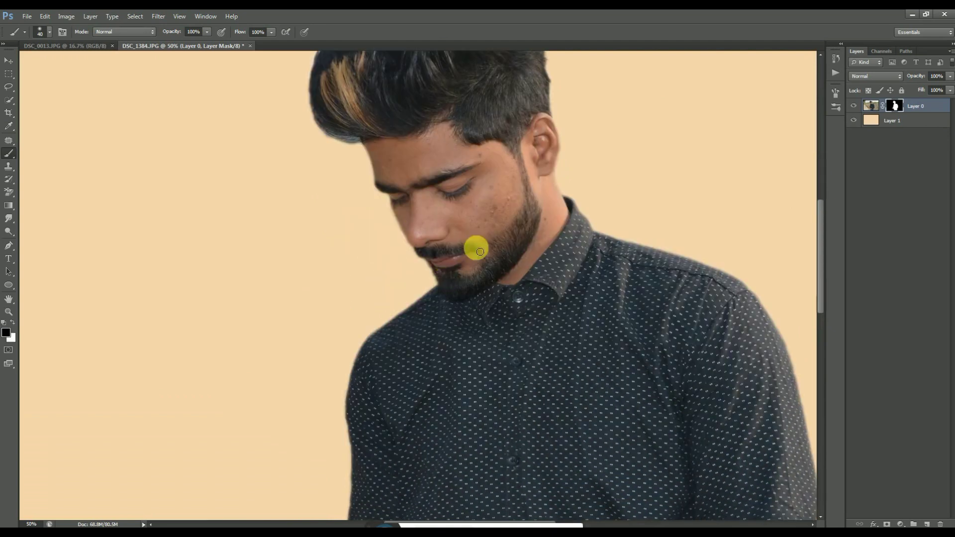
pyautogui.moveTo(475, 247); pyautogui.dragTo(445, 341)
pyautogui.press('v')
pyautogui.rightClick(894, 105)
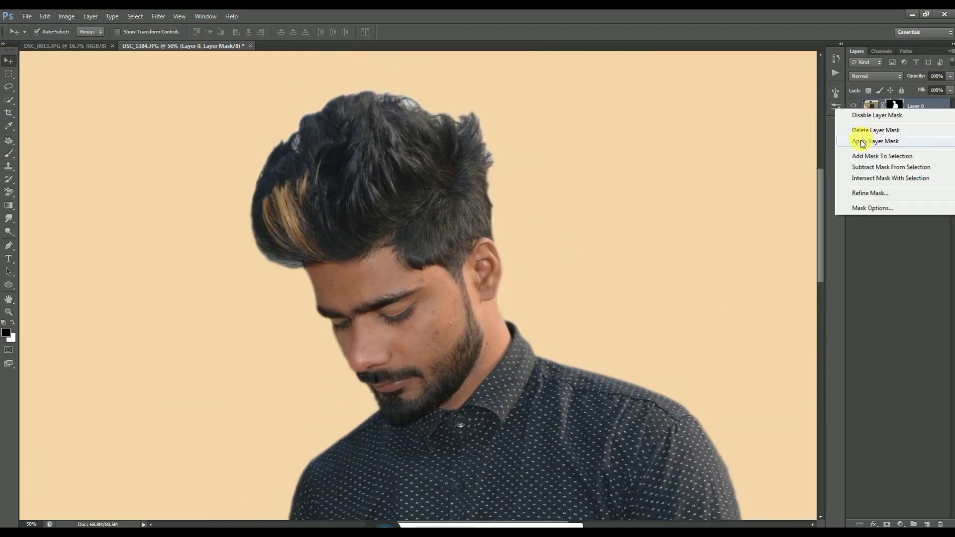
# Apply the first mask, add a fresh mask, and brush black along the top of the hair.
pyautogui.click(861, 142)
pyautogui.scroll(2, 467, 156)
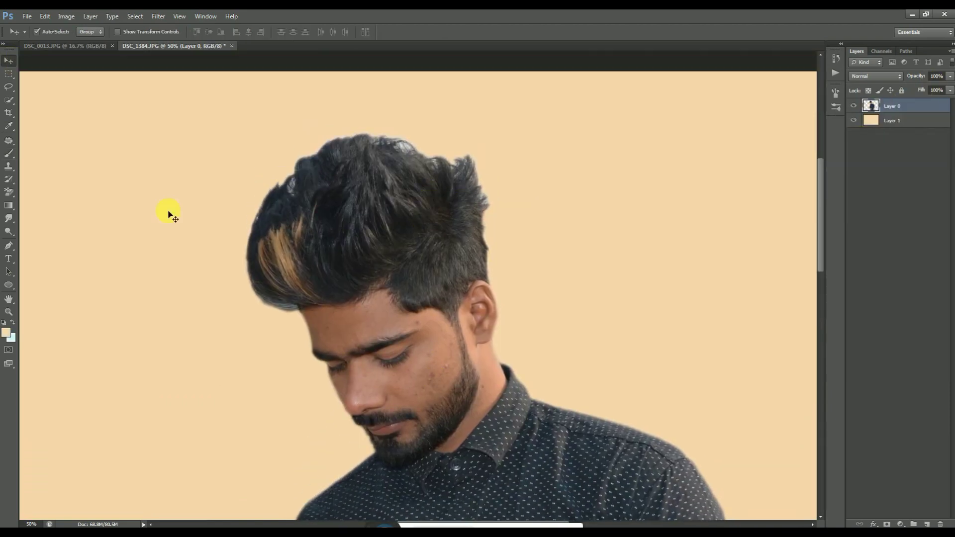
pyautogui.click(887, 524)
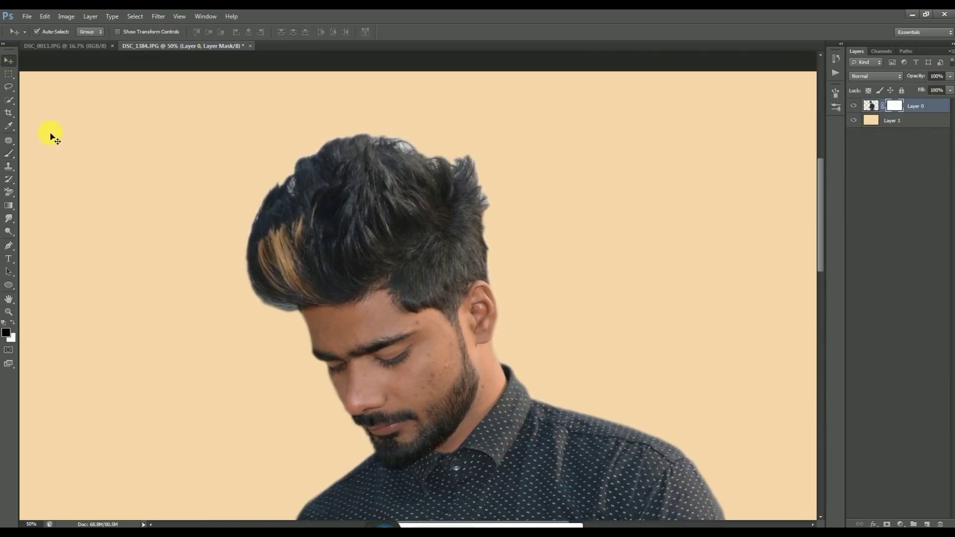
pyautogui.click(8, 154)
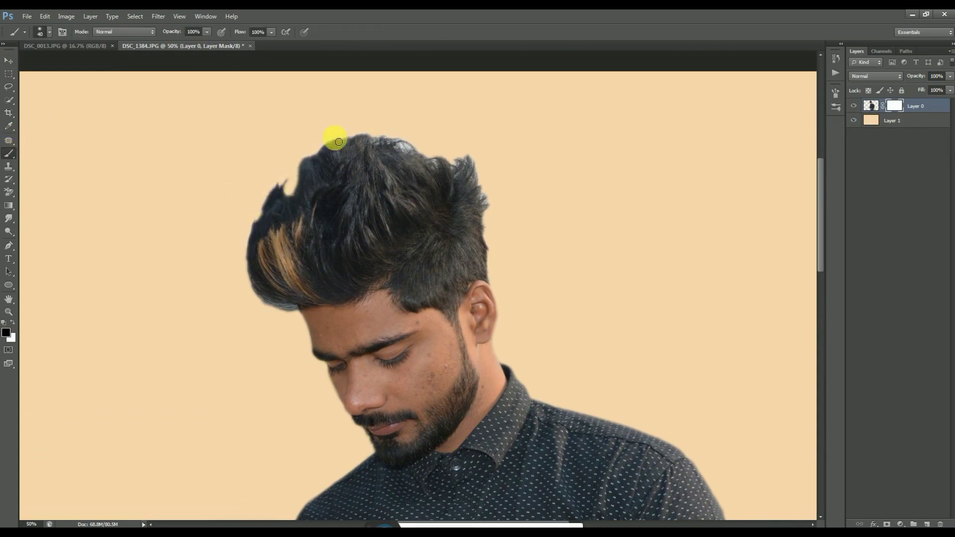
pyautogui.moveTo(384, 144); pyautogui.dragTo(492, 226)
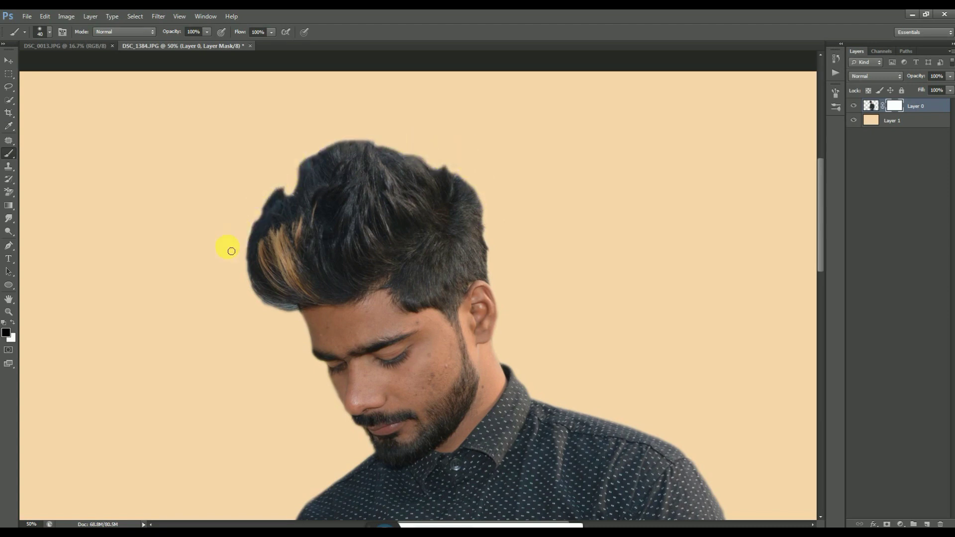
# Apply the new mask and smudge the fringe highlights down-left with a smaller brush.
pyautogui.rightClick(893, 106)
pyautogui.click(818, 150)
pyautogui.click(9, 218)
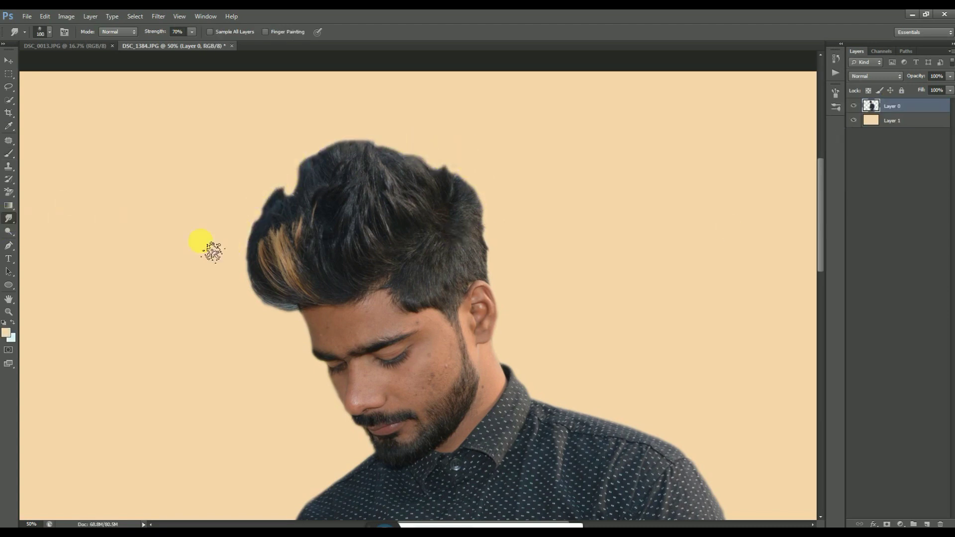
pyautogui.press('[')
pyautogui.press('[')
pyautogui.press('[')
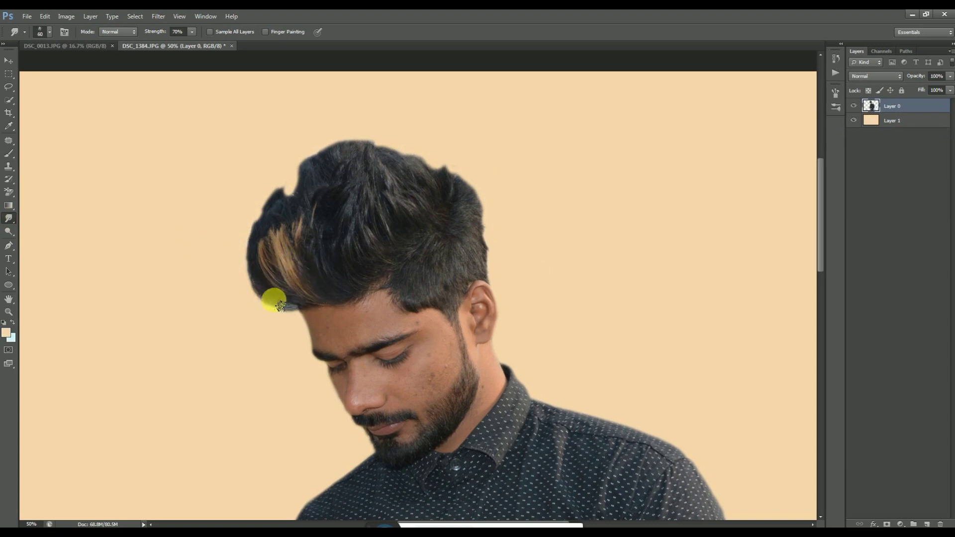
pyautogui.moveTo(322, 287)
pyautogui.mouseDown()
pyautogui.moveTo(346, 218)
pyautogui.moveTo(289, 268)
pyautogui.mouseUp()
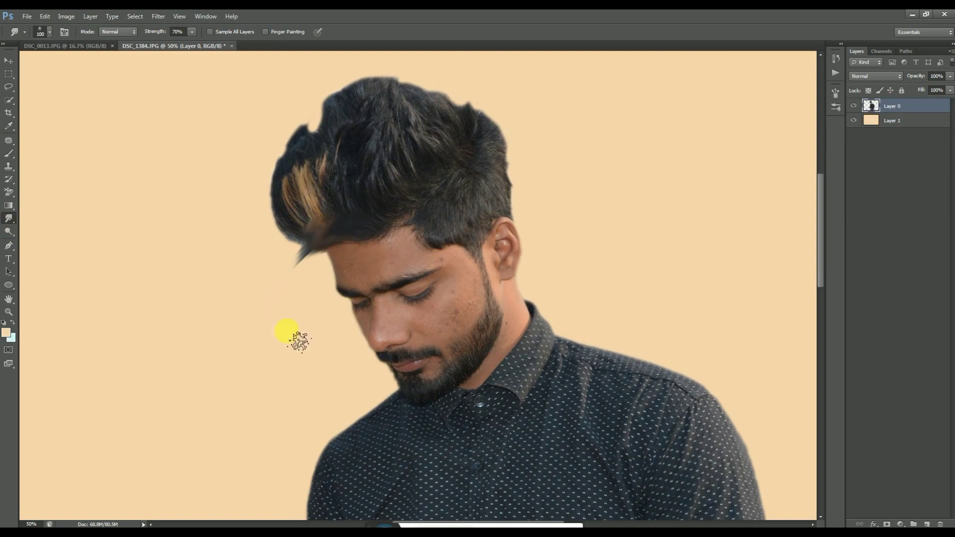
pyautogui.moveTo(327, 231); pyautogui.dragTo(281, 266)
# Enlarge the smudge brush to 250 and sweep from the crown past the fringe.
pyautogui.scroll(2, 328, 219)
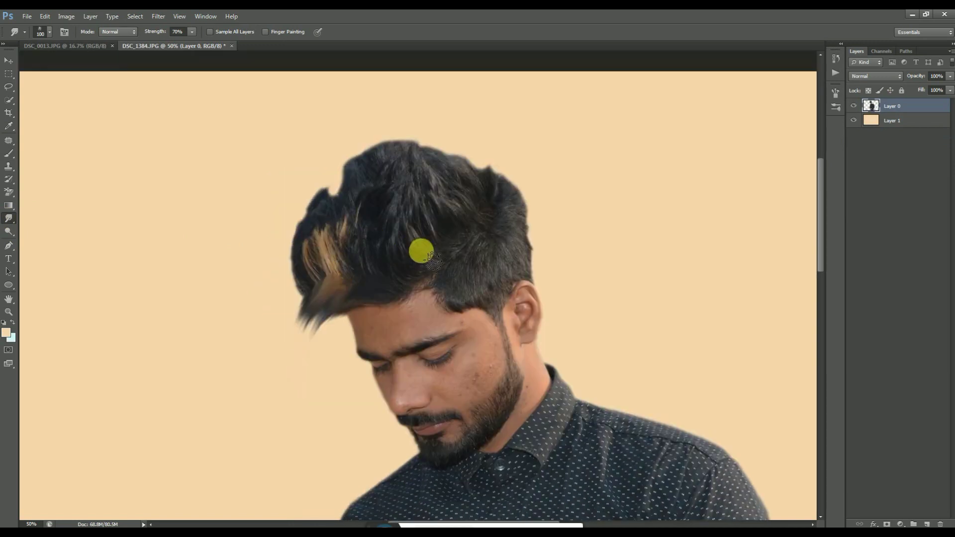
pyautogui.press(']')
pyautogui.press(']')
pyautogui.press(']')
pyautogui.moveTo(425, 257); pyautogui.dragTo(338, 361)
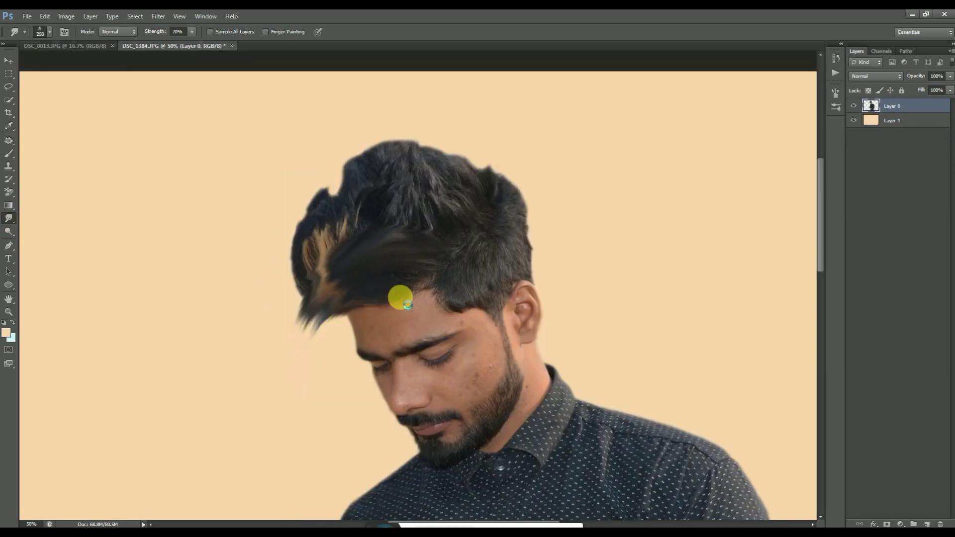
pyautogui.scroll(-1, 395, 287)
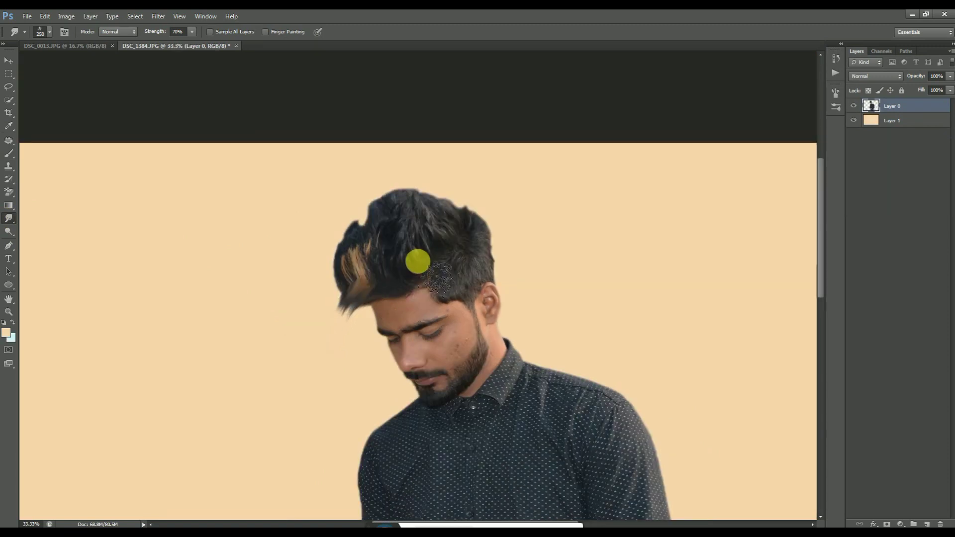
# Smudge the crown and left-side hair tips into long streaks.
pyautogui.moveTo(454, 257)
pyautogui.mouseDown()
pyautogui.moveTo(380, 272)
pyautogui.moveTo(474, 253)
pyautogui.moveTo(461, 240)
pyautogui.moveTo(387, 245)
pyautogui.moveTo(440, 226)
pyautogui.moveTo(447, 214)
pyautogui.moveTo(366, 227)
pyautogui.mouseUp()
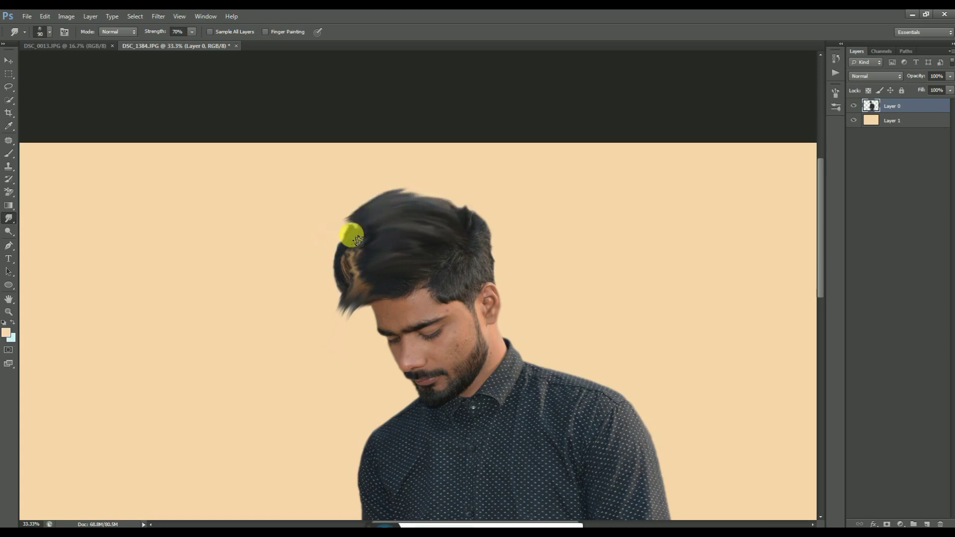
pyautogui.moveTo(358, 240)
pyautogui.mouseDown()
pyautogui.moveTo(367, 303)
pyautogui.moveTo(336, 298)
pyautogui.moveTo(374, 221)
pyautogui.moveTo(315, 256)
pyautogui.moveTo(364, 238)
pyautogui.moveTo(345, 277)
pyautogui.mouseUp()
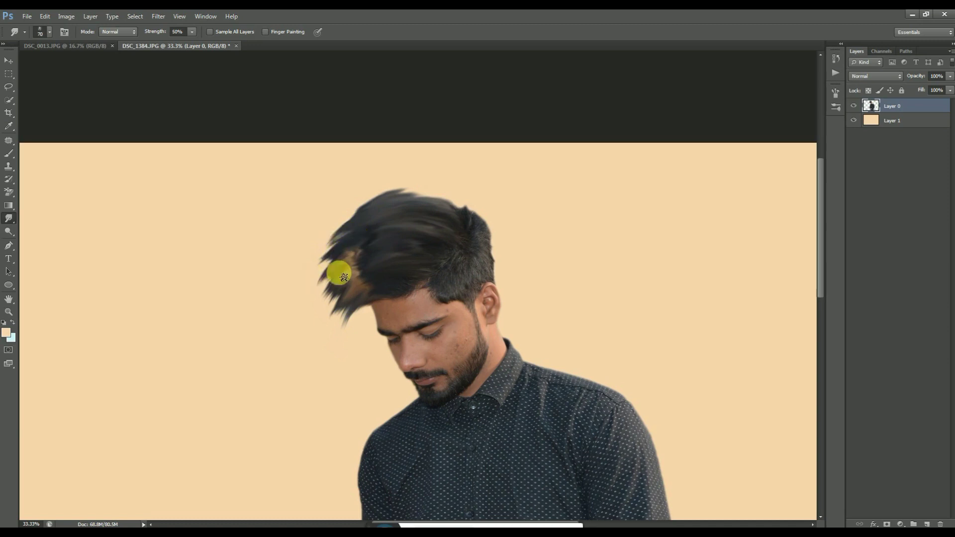
pyautogui.moveTo(331, 309); pyautogui.dragTo(351, 303)
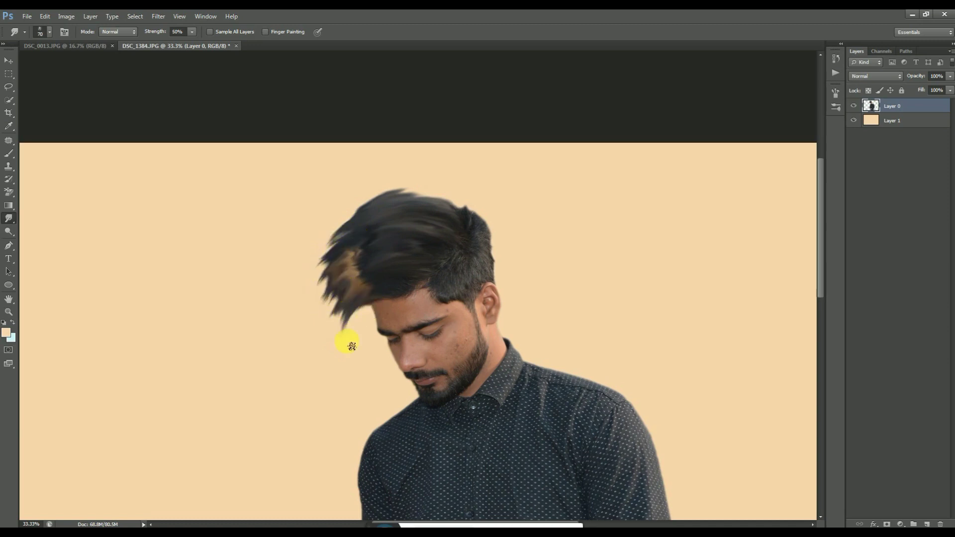
pyautogui.moveTo(355, 290); pyautogui.dragTo(356, 257)
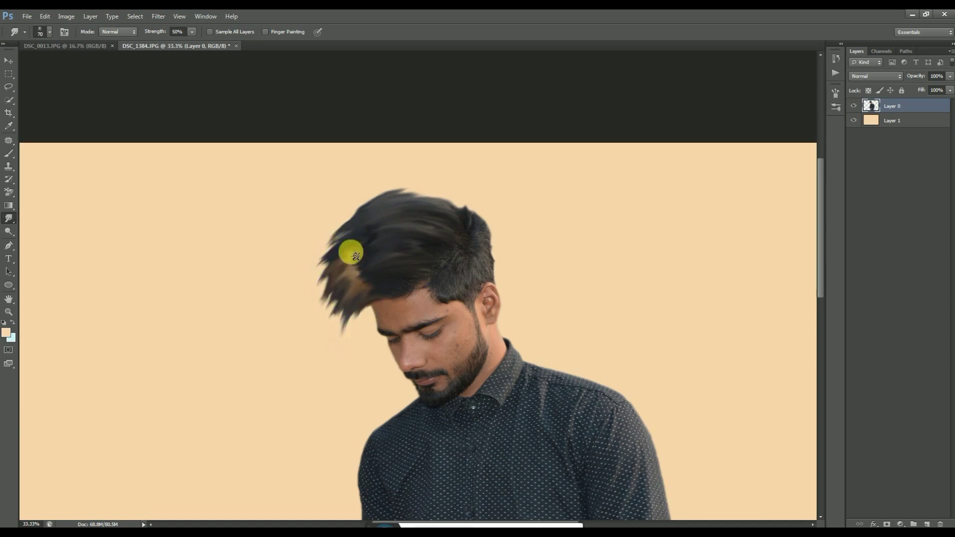
pyautogui.moveTo(313, 294)
pyautogui.mouseDown()
pyautogui.moveTo(348, 228)
pyautogui.moveTo(449, 207)
pyautogui.moveTo(477, 223)
pyautogui.mouseUp()
# Raise smudge strength to 60% and streak the top, right and left hair edges.
pyautogui.press('6')
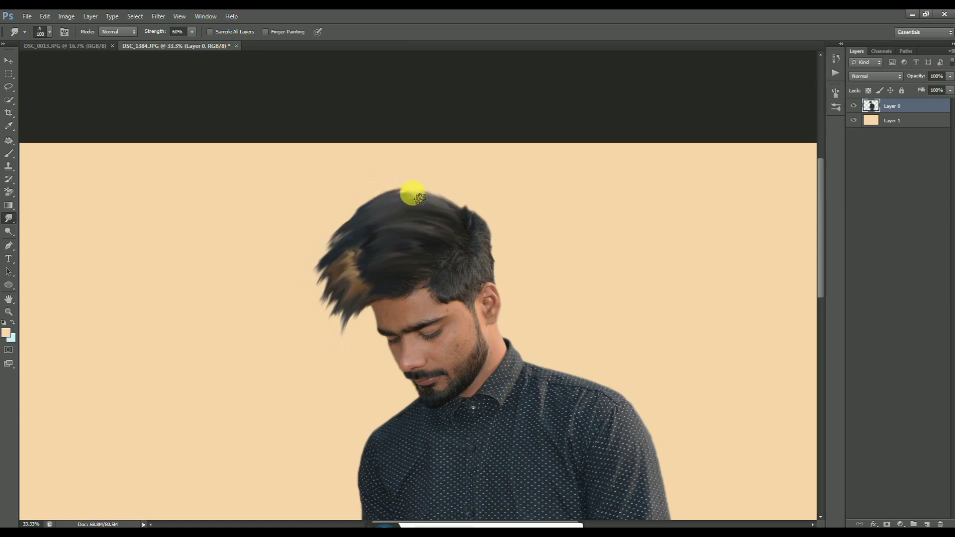
pyautogui.moveTo(418, 198)
pyautogui.mouseDown()
pyautogui.moveTo(428, 204)
pyautogui.moveTo(412, 196)
pyautogui.moveTo(459, 216)
pyautogui.moveTo(505, 258)
pyautogui.moveTo(479, 247)
pyautogui.moveTo(514, 314)
pyautogui.mouseUp()
pyautogui.moveTo(496, 253)
pyautogui.mouseDown()
pyautogui.moveTo(437, 277)
pyautogui.moveTo(456, 296)
pyautogui.moveTo(467, 258)
pyautogui.moveTo(388, 208)
pyautogui.mouseUp()
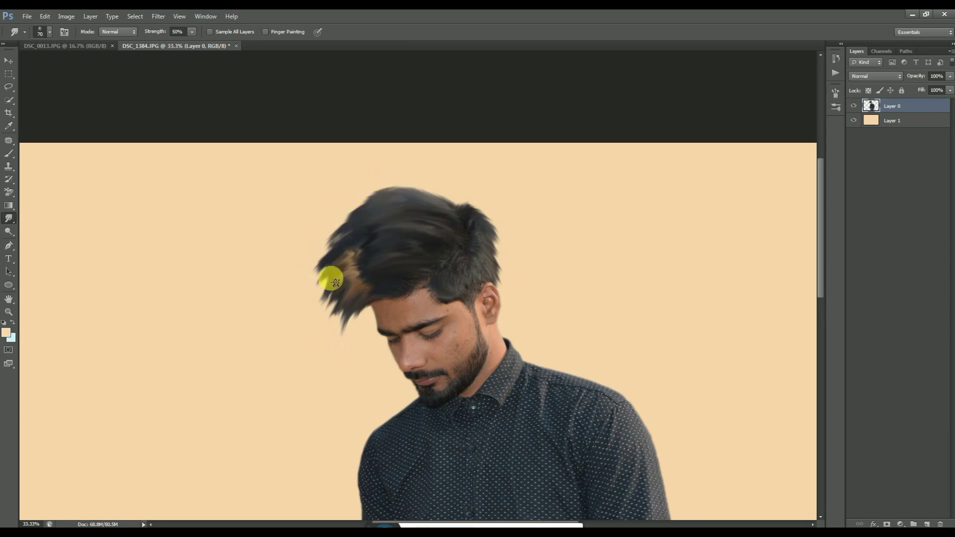
pyautogui.moveTo(336, 282)
pyautogui.mouseDown()
pyautogui.moveTo(350, 305)
pyautogui.moveTo(390, 288)
pyautogui.mouseUp()
# Zoom out to review the figure, then frame the face and collar for clone stamping.
pyautogui.hotkey('ctrl', '-')
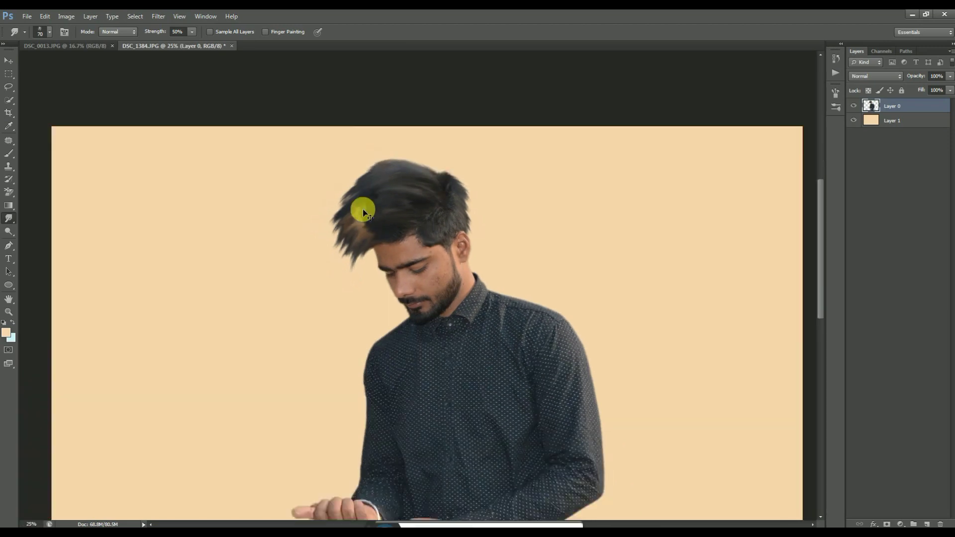
pyautogui.hotkey('ctrl', '-')
pyautogui.hotkey('ctrl', '+')
pyautogui.click(9, 64)
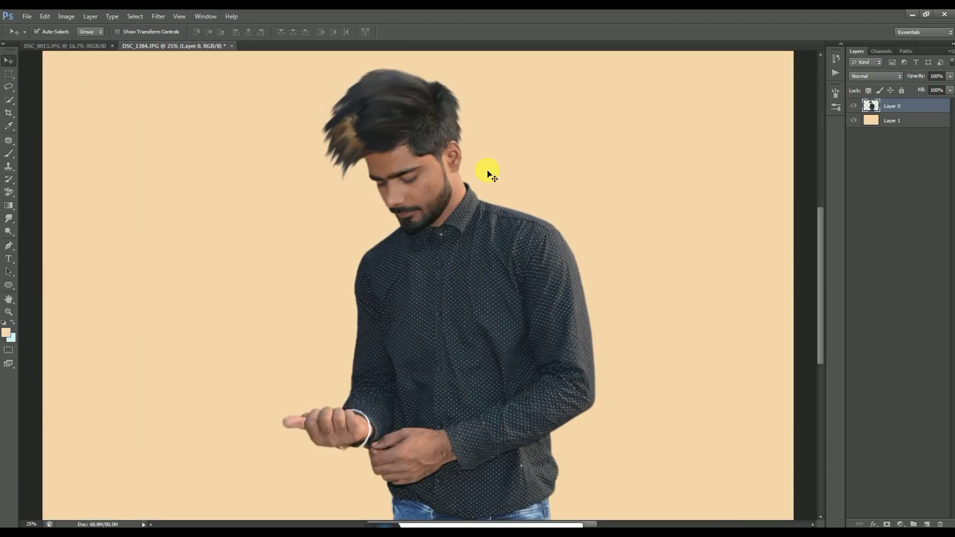
pyautogui.hotkey('ctrl', '+')
pyautogui.hotkey('ctrl', '+')
pyautogui.hotkey('ctrl', '+')
pyautogui.moveTo(460, 189); pyautogui.dragTo(446, 442)
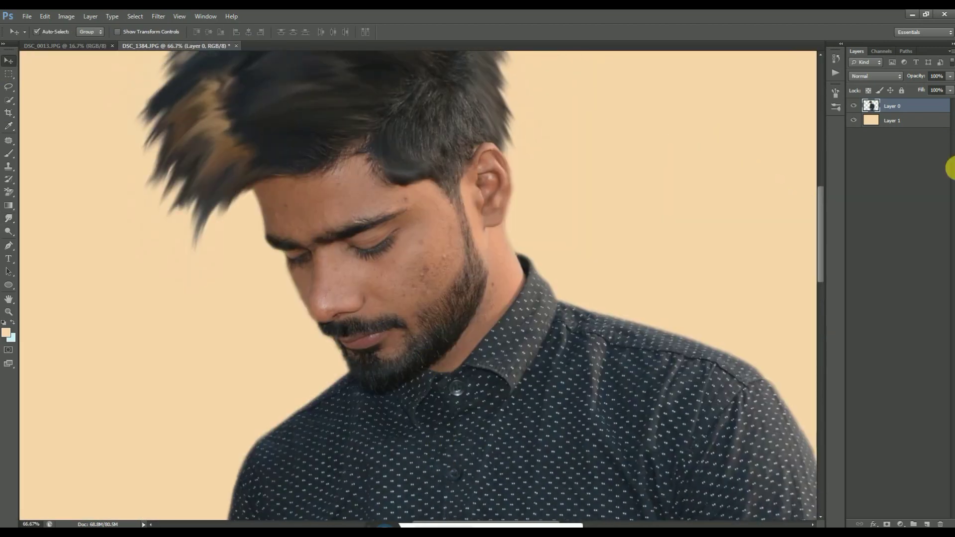
pyautogui.press('s')
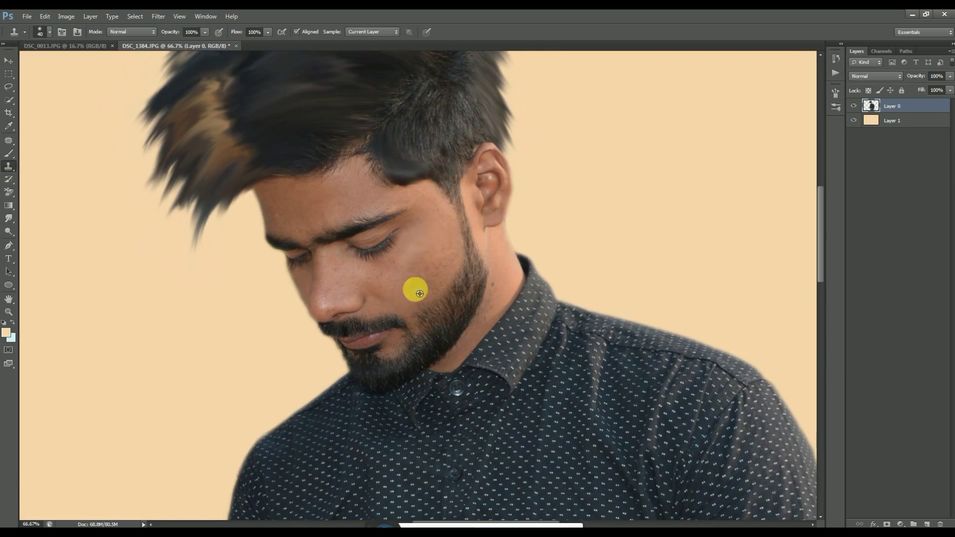
# Add Layer 2 and paint a faint darker skin-tone stroke on the cheek.
pyautogui.click(9, 155)
pyautogui.click(6, 332)
pyautogui.click(784, 301)
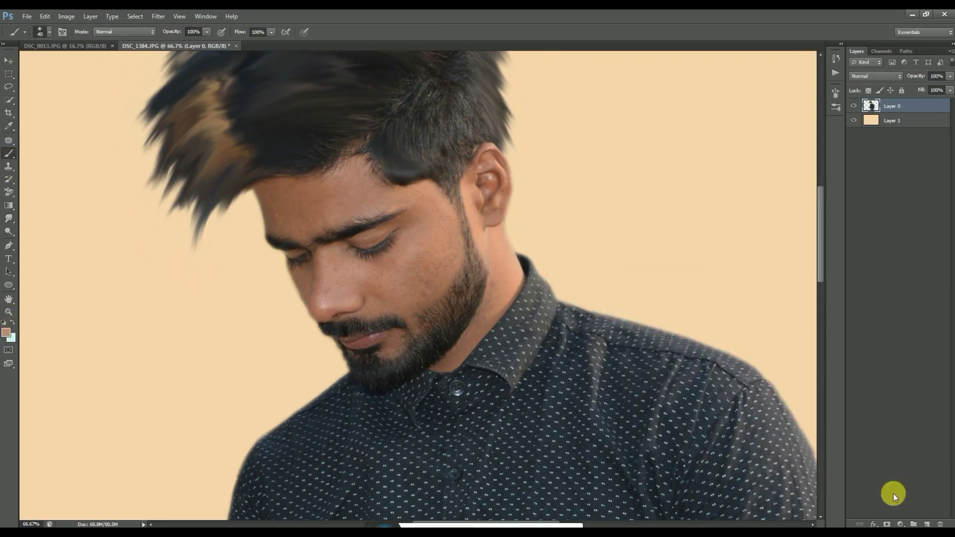
pyautogui.click(926, 524)
pyautogui.click(49, 32)
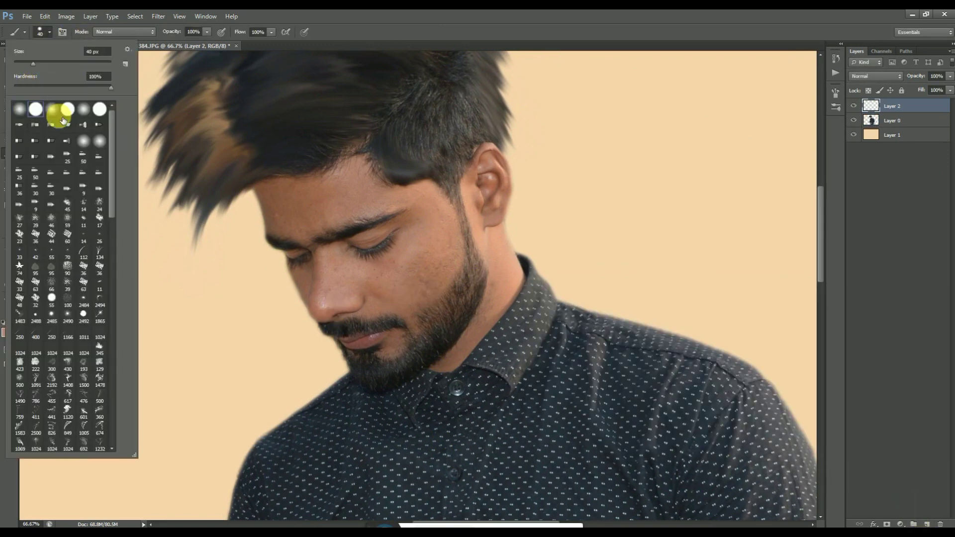
pyautogui.click(427, 270)
pyautogui.moveTo(458, 271); pyautogui.dragTo(444, 219)
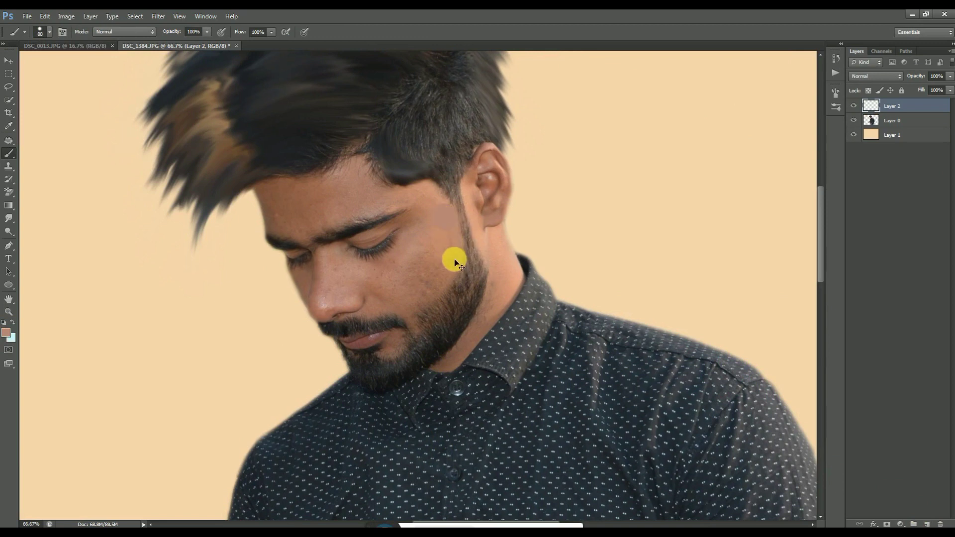
# Sample the cheek's skin colour and paint a stroke down the cheek beside the beard.
pyautogui.click(6, 332)
pyautogui.click(413, 262)
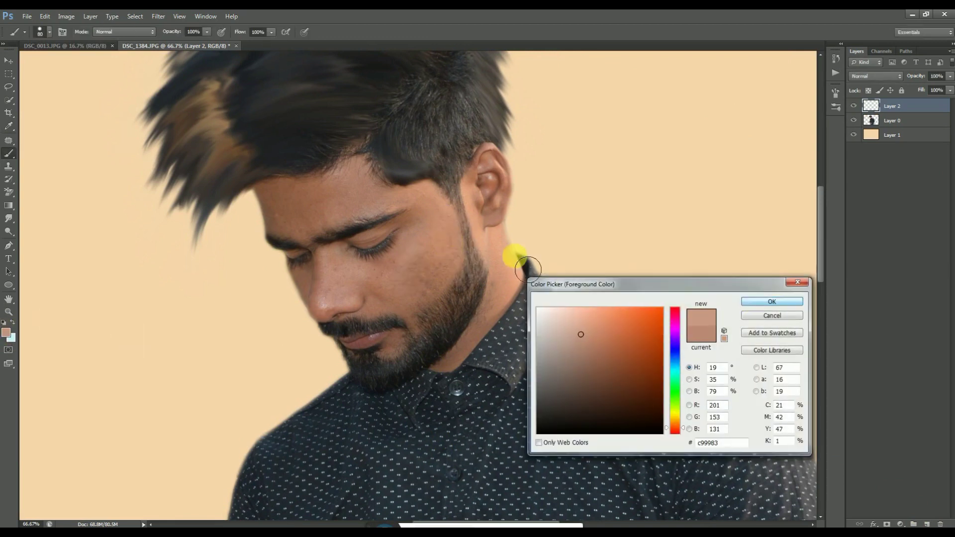
pyautogui.press('Return')
pyautogui.click(440, 214)
pyautogui.moveTo(440, 213); pyautogui.dragTo(412, 314)
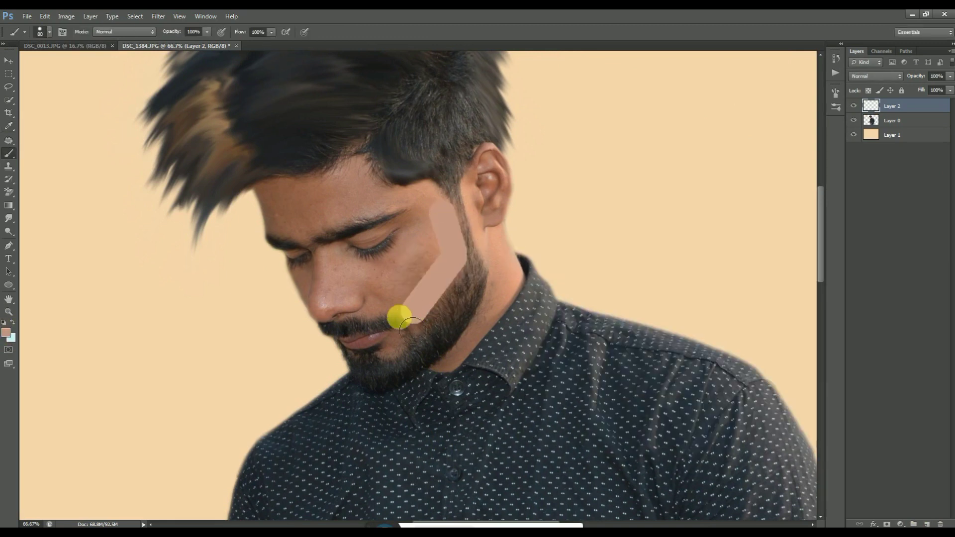
# Mask Layer 2 and paint black at 30% opacity to soften the patch into the beard.
pyautogui.click(887, 524)
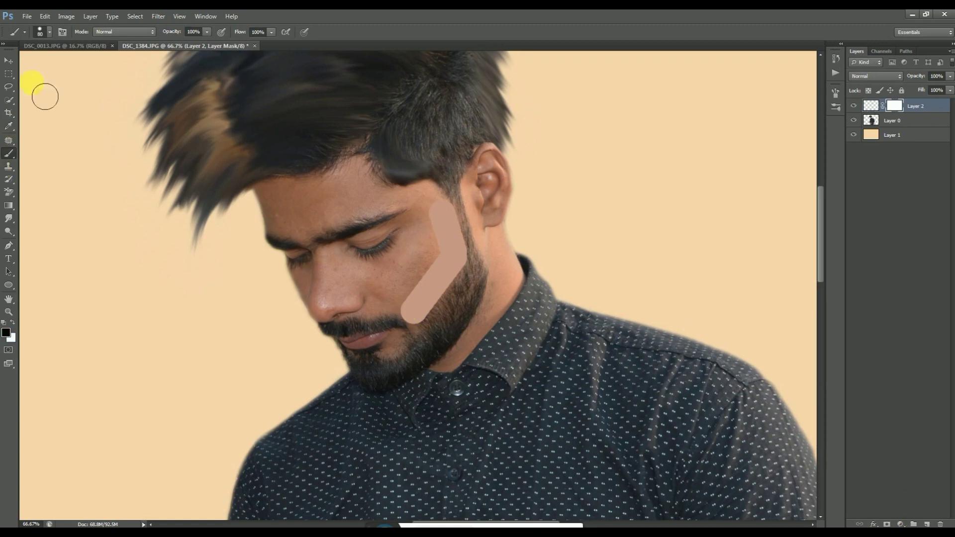
pyautogui.rightClick(33, 75)
pyautogui.moveTo(437, 194); pyautogui.dragTo(402, 328)
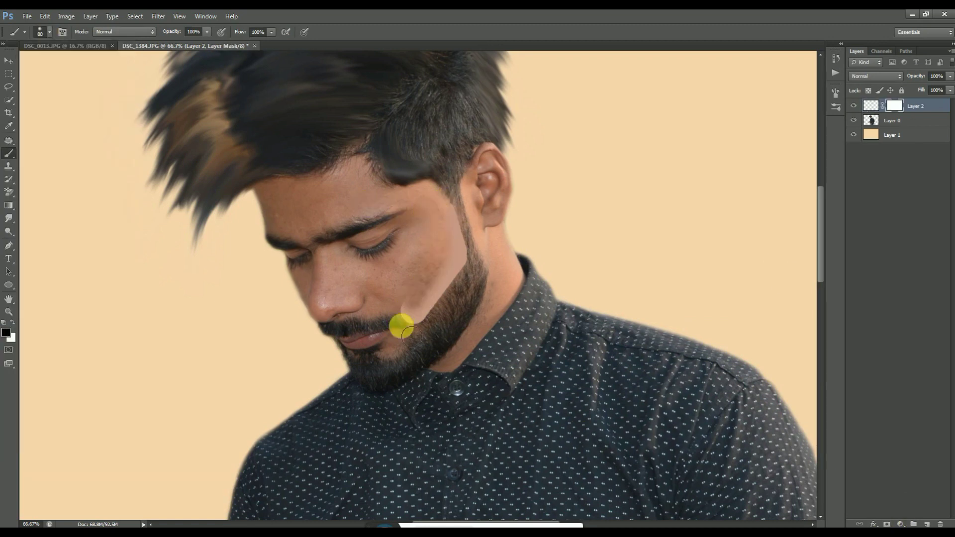
pyautogui.press('3')
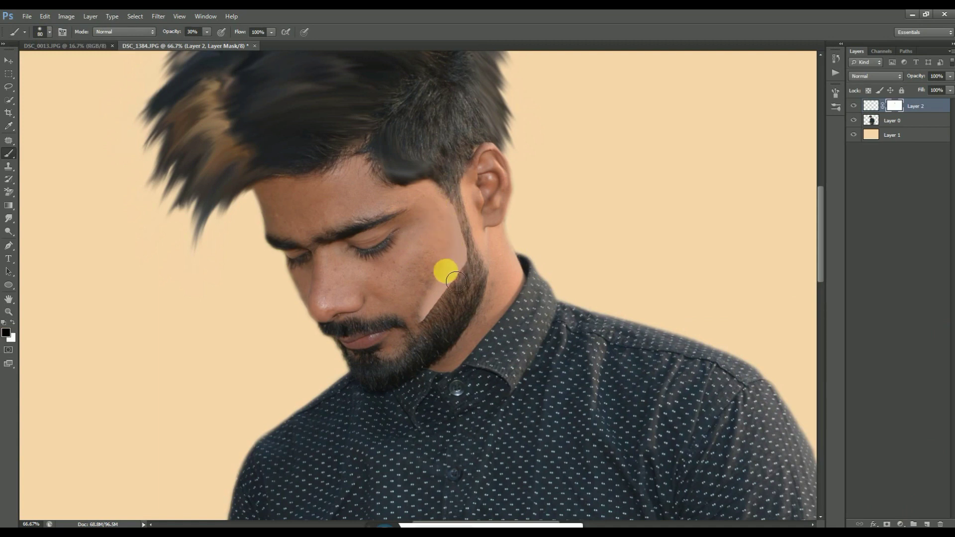
pyautogui.moveTo(444, 271)
pyautogui.mouseDown()
pyautogui.moveTo(456, 276)
pyautogui.moveTo(442, 202)
pyautogui.moveTo(403, 330)
pyautogui.moveTo(448, 273)
pyautogui.moveTo(450, 227)
pyautogui.moveTo(435, 312)
pyautogui.moveTo(371, 169)
pyautogui.moveTo(328, 129)
pyautogui.mouseUp()
# On a new Layer 3, paint sampled skin colour near the beard with a 90 px brush.
pyautogui.click(926, 524)
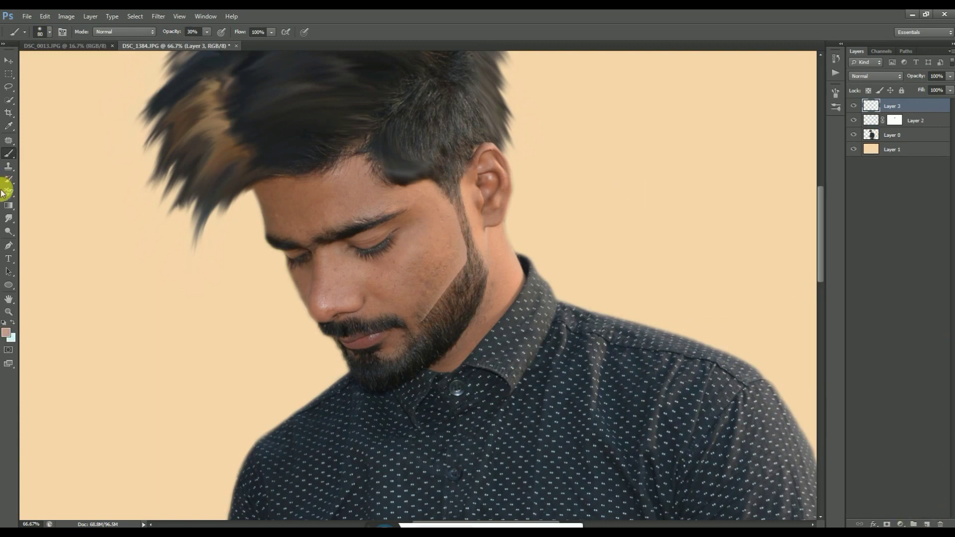
pyautogui.click(6, 332)
pyautogui.click(394, 294)
pyautogui.click(785, 299)
pyautogui.press(']')
pyautogui.moveTo(454, 262)
pyautogui.mouseDown()
pyautogui.moveTo(446, 248)
pyautogui.moveTo(425, 303)
pyautogui.moveTo(450, 272)
pyautogui.moveTo(455, 284)
pyautogui.moveTo(466, 270)
pyautogui.moveTo(437, 202)
pyautogui.moveTo(405, 299)
pyautogui.moveTo(295, 207)
pyautogui.moveTo(348, 207)
pyautogui.moveTo(370, 170)
pyautogui.moveTo(355, 196)
pyautogui.moveTo(382, 216)
pyautogui.moveTo(324, 294)
pyautogui.moveTo(366, 292)
pyautogui.moveTo(508, 196)
pyautogui.mouseUp()
pyautogui.press('0')
# Fade Layer 3 to 28% opacity, select the touch-up layers, and zoom out to 33.3%.
pyautogui.moveTo(949, 76); pyautogui.dragTo(908, 88)
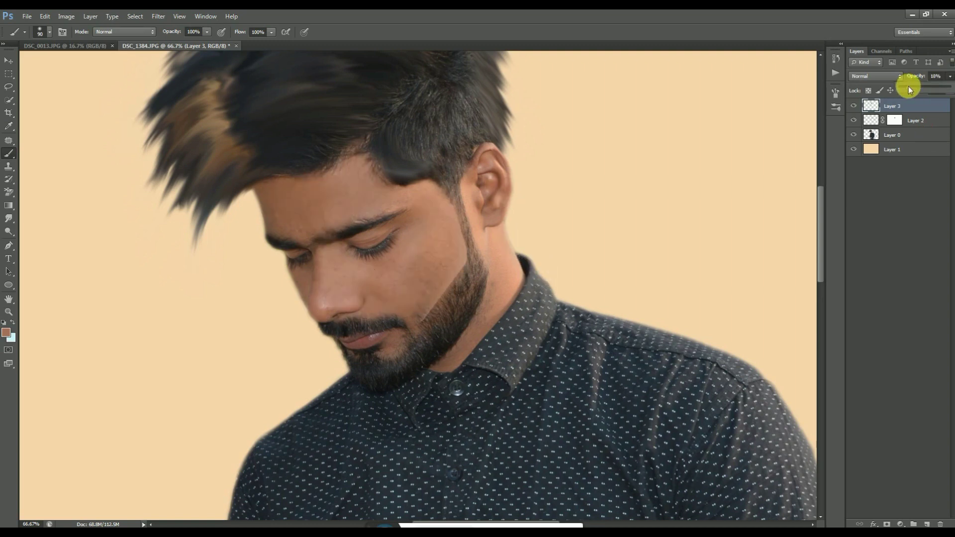
pyautogui.click(852, 97)
pyautogui.click(856, 102)
pyautogui.hotkey('ctrl', '-')
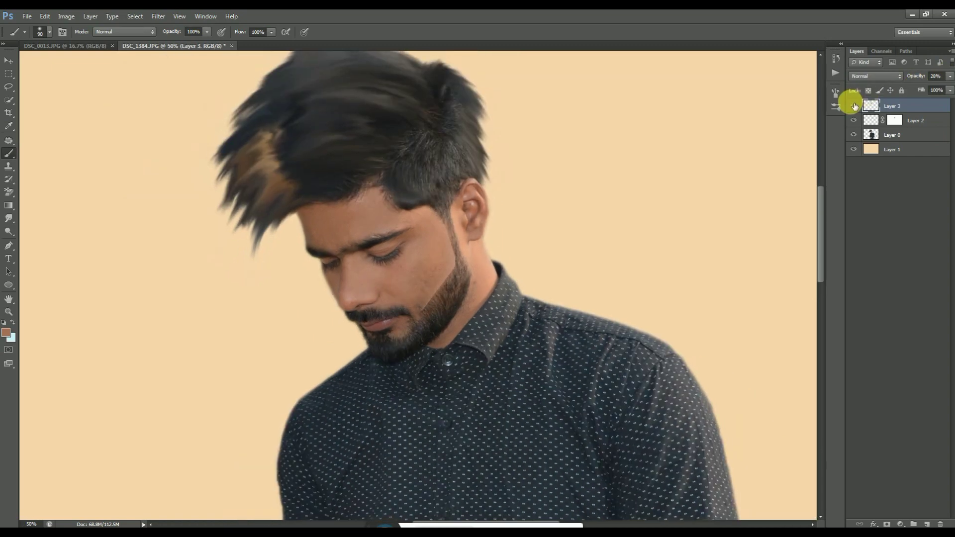
pyautogui.hotkey('ctrl', '-')
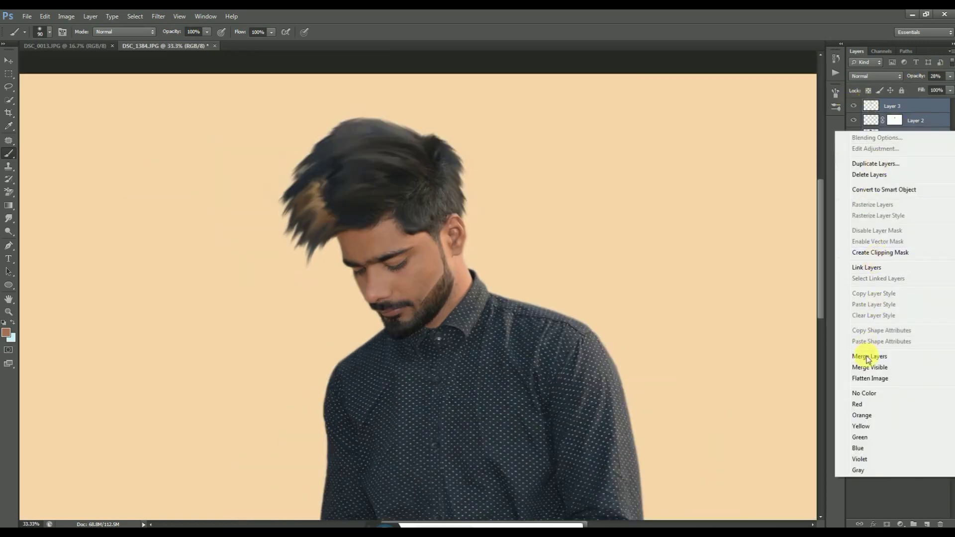
# Merge the selected layers and apply Oil Paint: Stylization 7.33, Cleanliness 7.5, Scale 0.8.
pyautogui.click(867, 357)
pyautogui.click(158, 16)
pyautogui.click(175, 92)
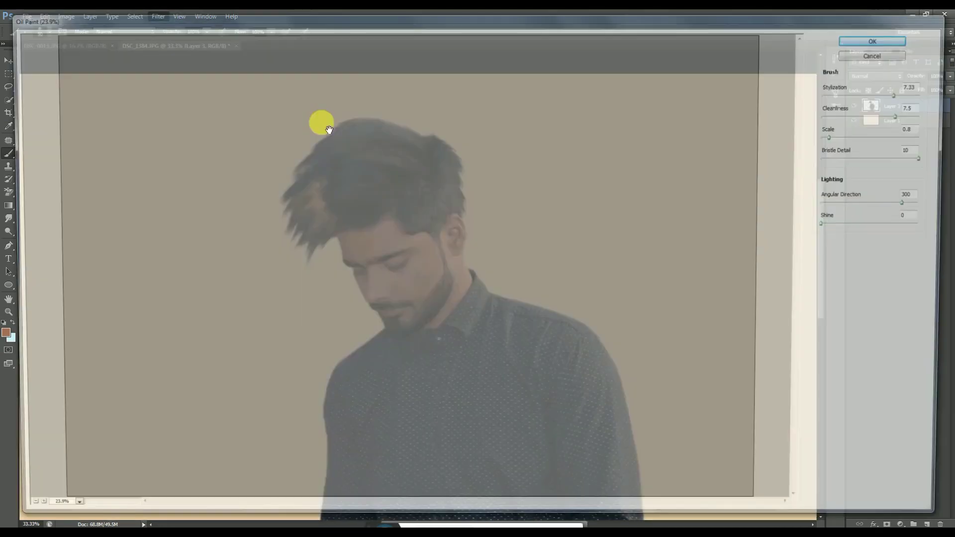
pyautogui.keyDown('ctrl'); pyautogui.click(495, 131); pyautogui.keyUp('ctrl')
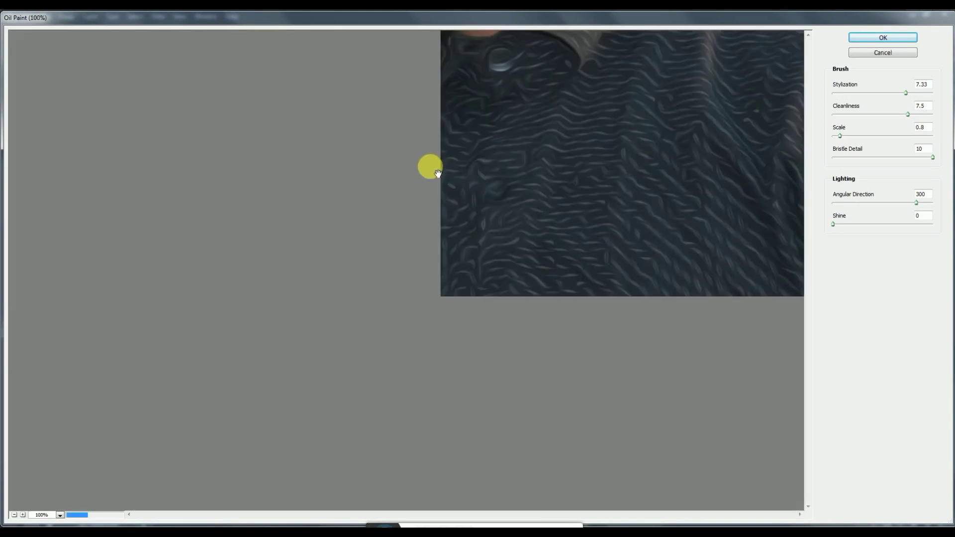
pyautogui.moveTo(437, 173); pyautogui.dragTo(486, 465)
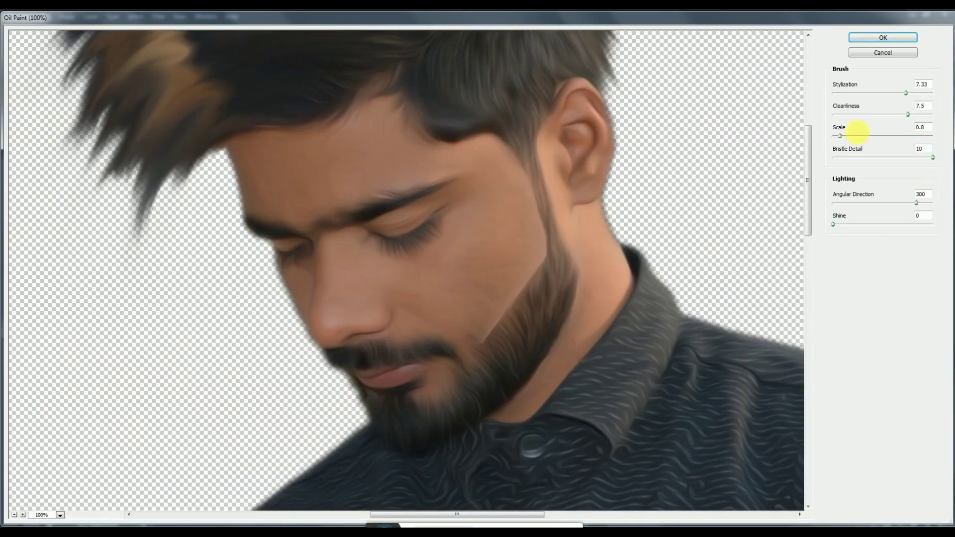
pyautogui.click(883, 38)
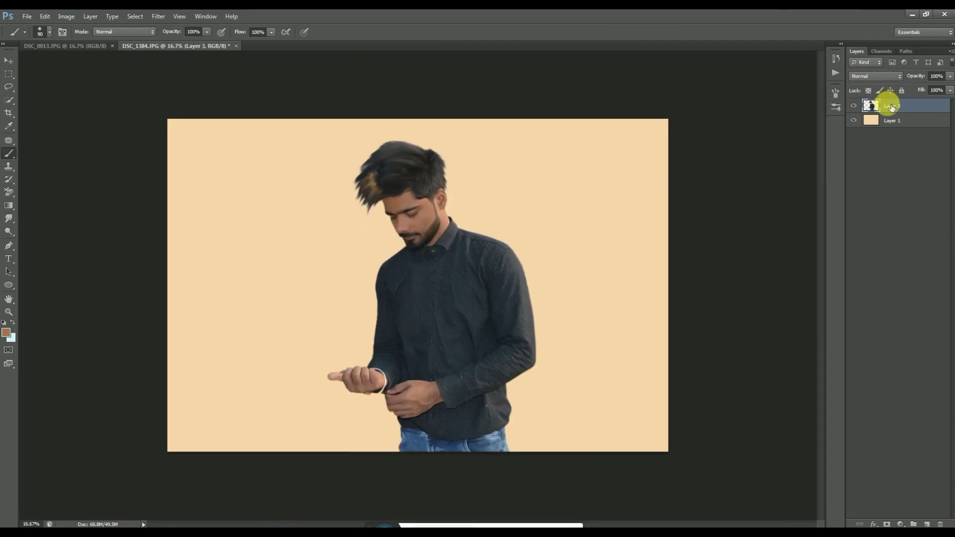
# Paint Layer 3's mask with a 1250 px dispersion brush to flake the jeans and hand.
pyautogui.click(50, 32)
pyautogui.scroll(-5, 112, 259)
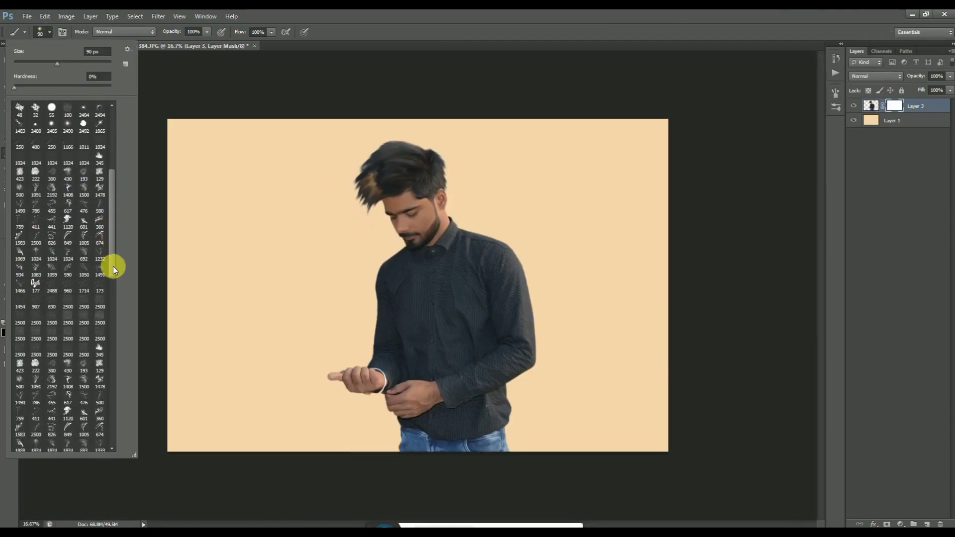
pyautogui.scroll(-2, 113, 268)
pyautogui.scroll(-2, 114, 278)
pyautogui.scroll(-2, 116, 293)
pyautogui.scroll(-2, 121, 316)
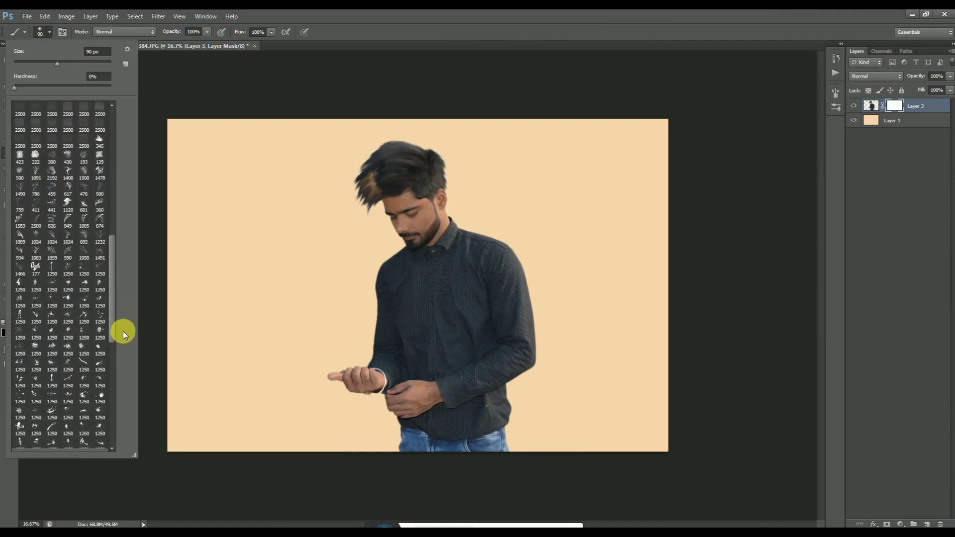
pyautogui.scroll(-3, 127, 341)
pyautogui.click(72, 337)
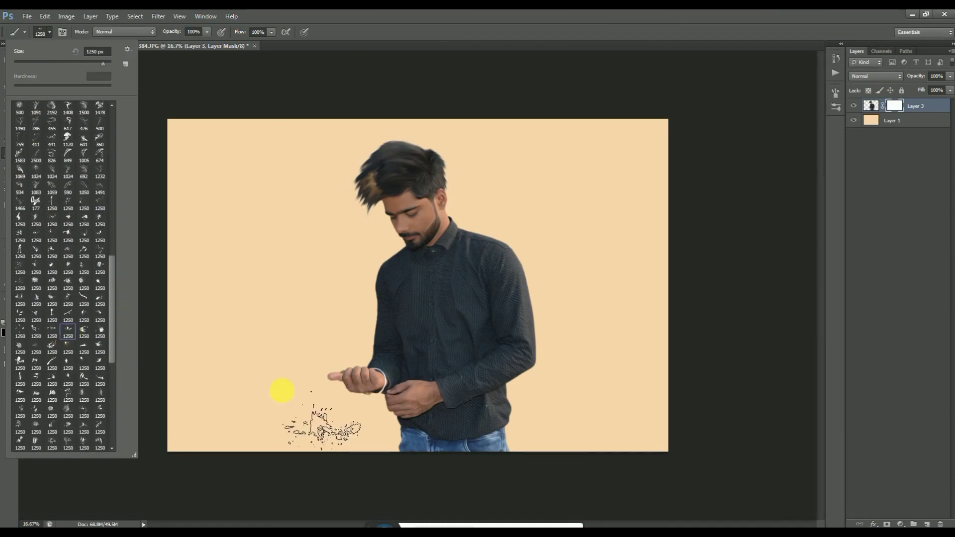
pyautogui.click(423, 462)
pyautogui.moveTo(440, 502); pyautogui.dragTo(359, 296)
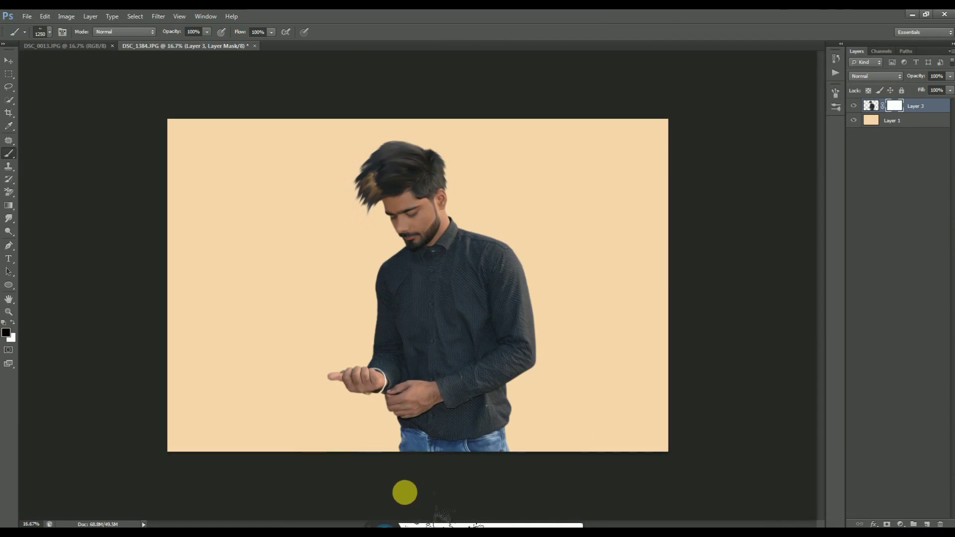
pyautogui.moveTo(335, 363)
pyautogui.mouseDown()
pyautogui.moveTo(330, 381)
pyautogui.moveTo(386, 426)
pyautogui.moveTo(394, 456)
pyautogui.moveTo(426, 464)
pyautogui.moveTo(518, 459)
pyautogui.moveTo(407, 465)
pyautogui.mouseUp()
# Rotate the dispersion brush tip to -171° in the brush tip settings.
pyautogui.click(49, 32)
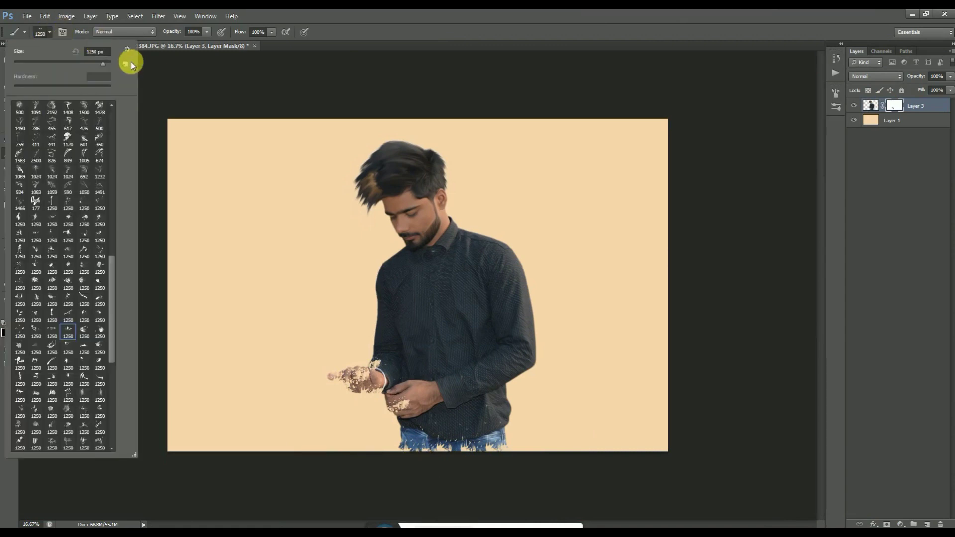
pyautogui.click(62, 32)
pyautogui.click(795, 216)
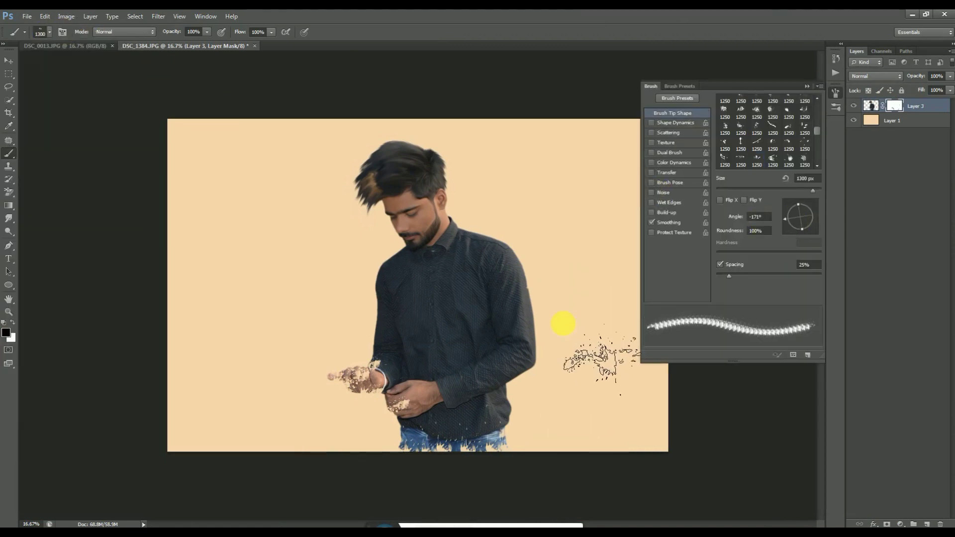
# Scatter dispersion flakes along both arm edges and the jeans, with the brush angle at -82°.
pyautogui.press(']')
pyautogui.moveTo(371, 348)
pyautogui.mouseDown()
pyautogui.moveTo(373, 315)
pyautogui.moveTo(369, 360)
pyautogui.moveTo(389, 385)
pyautogui.mouseUp()
pyautogui.moveTo(446, 453); pyautogui.dragTo(572, 302)
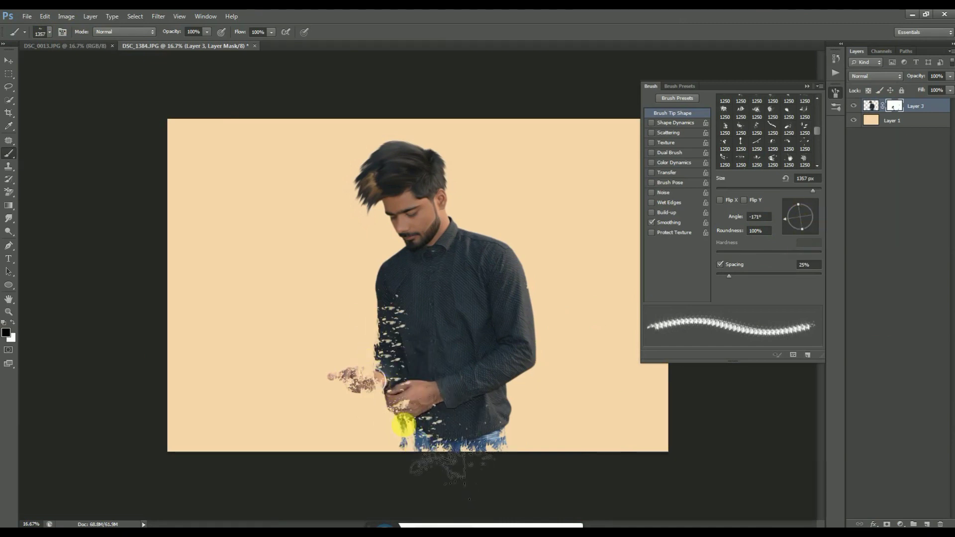
pyautogui.moveTo(821, 195); pyautogui.dragTo(802, 233)
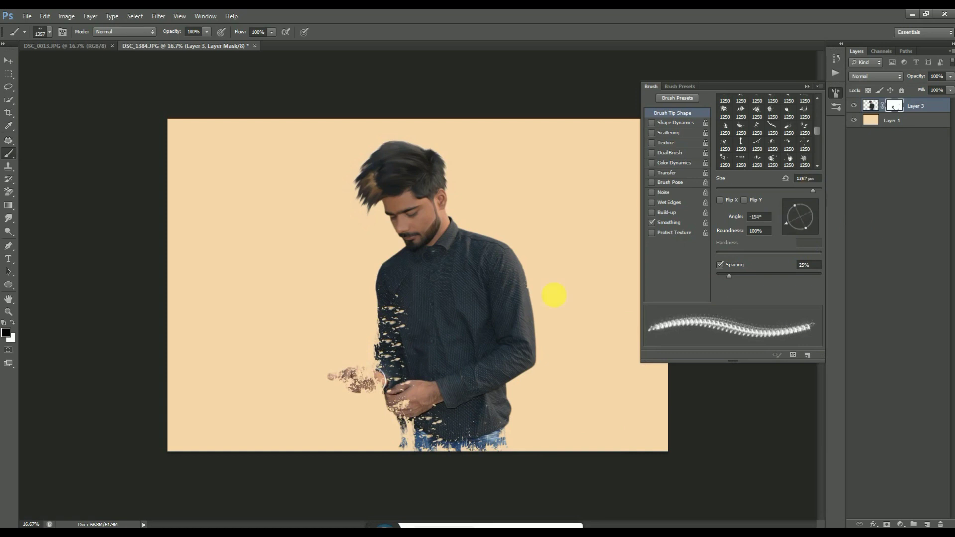
pyautogui.click(571, 305)
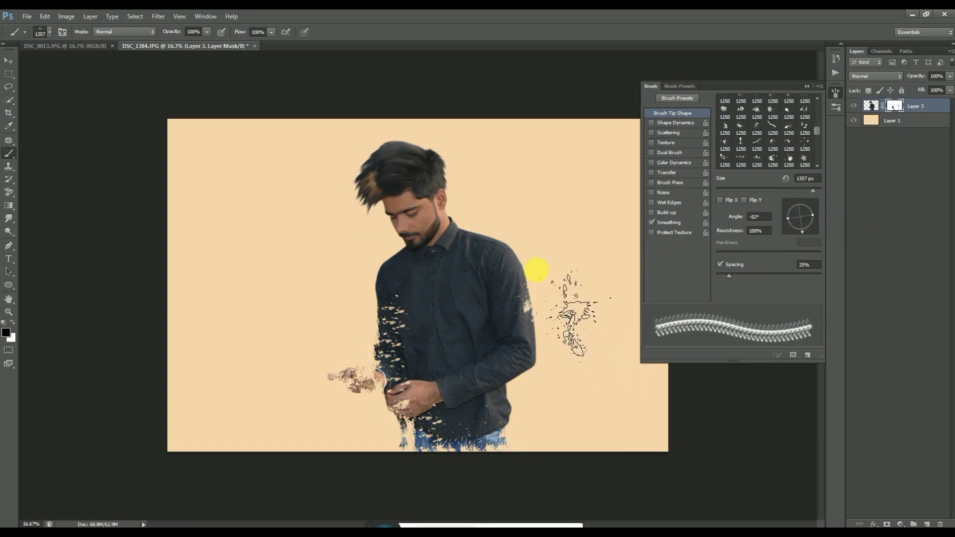
pyautogui.moveTo(541, 291)
pyautogui.mouseDown()
pyautogui.moveTo(526, 371)
pyautogui.moveTo(374, 346)
pyautogui.moveTo(370, 335)
pyautogui.mouseUp()
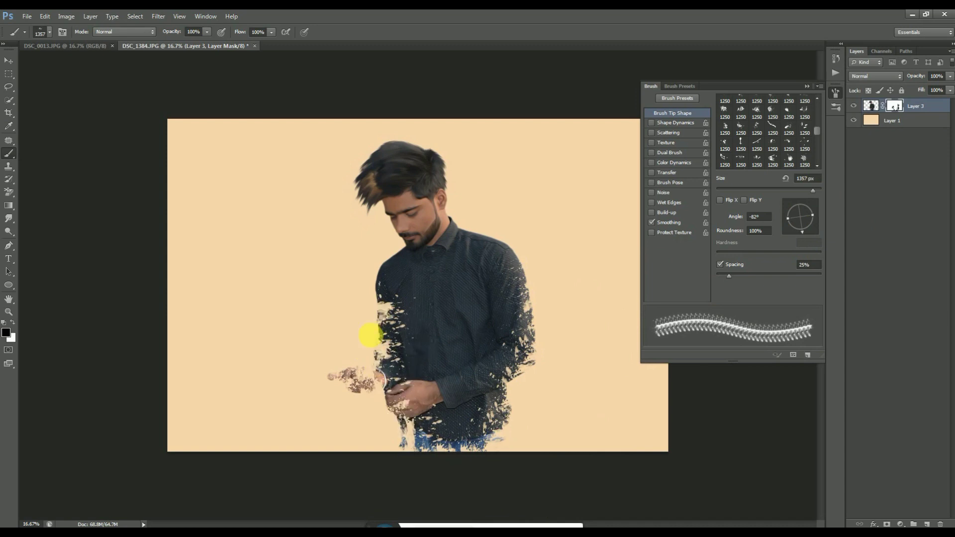
# Disperse the lower shirt and hands with a 1250 px dispersion brush tilted to -135°.
pyautogui.click(49, 33)
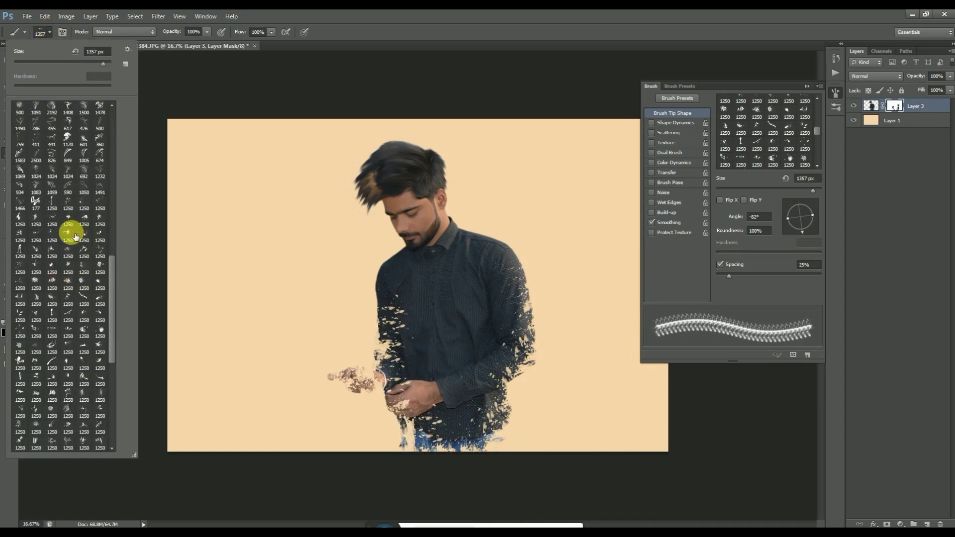
pyautogui.doubleClick(39, 232)
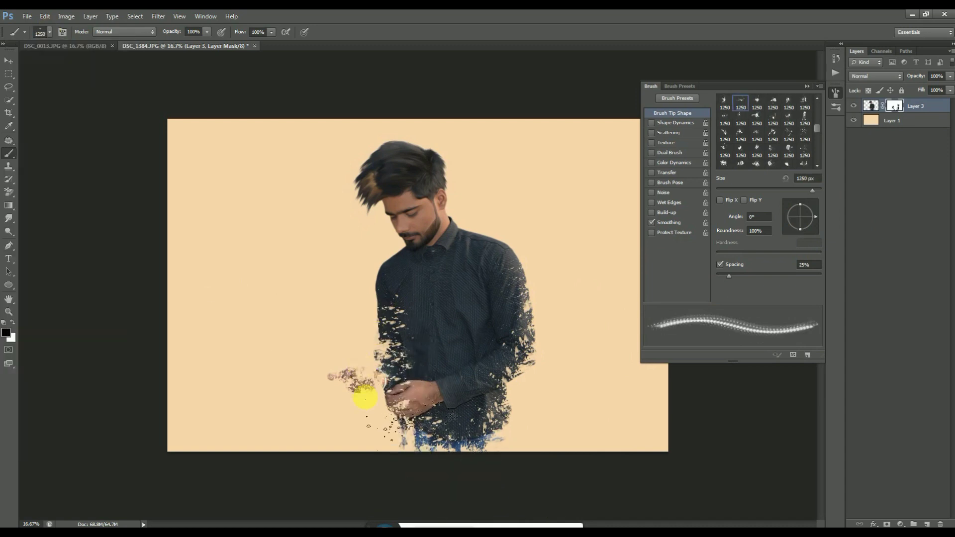
pyautogui.moveTo(528, 399)
pyautogui.mouseDown()
pyautogui.moveTo(443, 450)
pyautogui.moveTo(404, 400)
pyautogui.mouseUp()
pyautogui.click(404, 400)
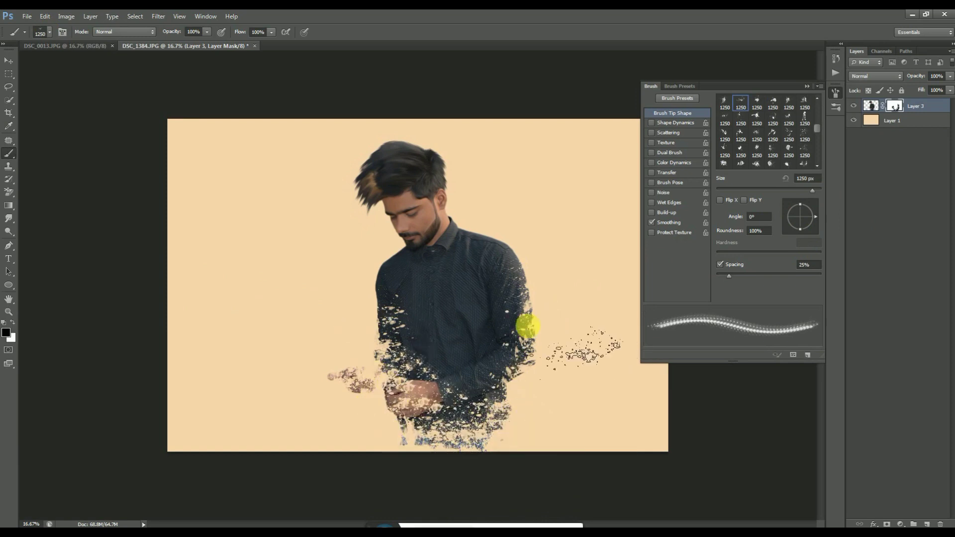
pyautogui.moveTo(815, 216); pyautogui.dragTo(791, 226)
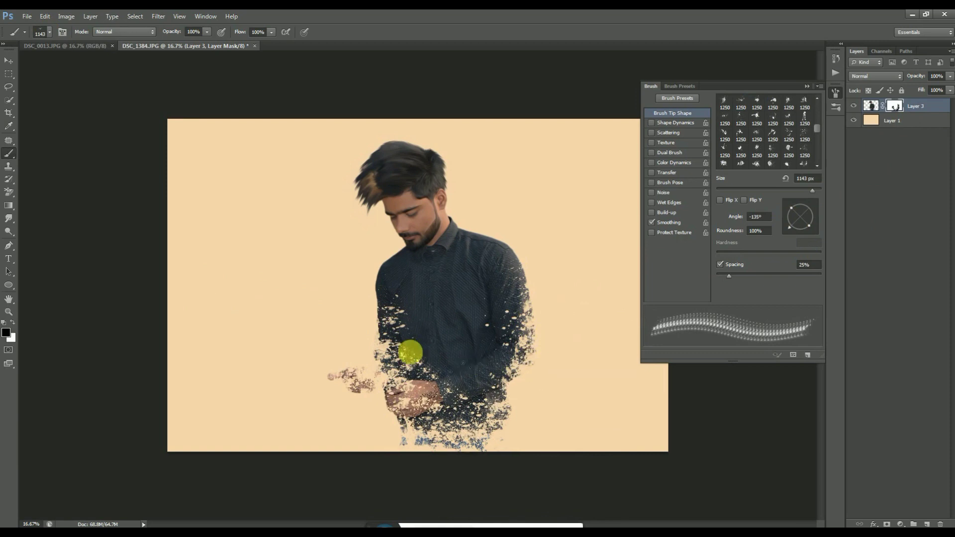
pyautogui.moveTo(410, 352)
pyautogui.mouseDown()
pyautogui.moveTo(410, 396)
pyautogui.moveTo(486, 381)
pyautogui.moveTo(426, 377)
pyautogui.moveTo(537, 460)
pyautogui.mouseUp()
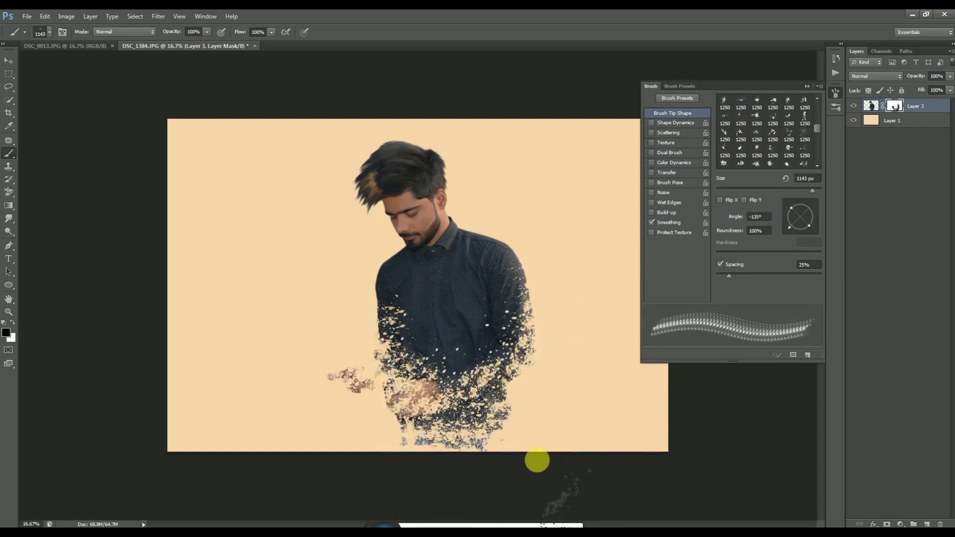
# Hide the leftover hand specks at far left with a 1500 px dispersion brush.
pyautogui.click(51, 30)
pyautogui.click(66, 245)
pyautogui.click(271, 332)
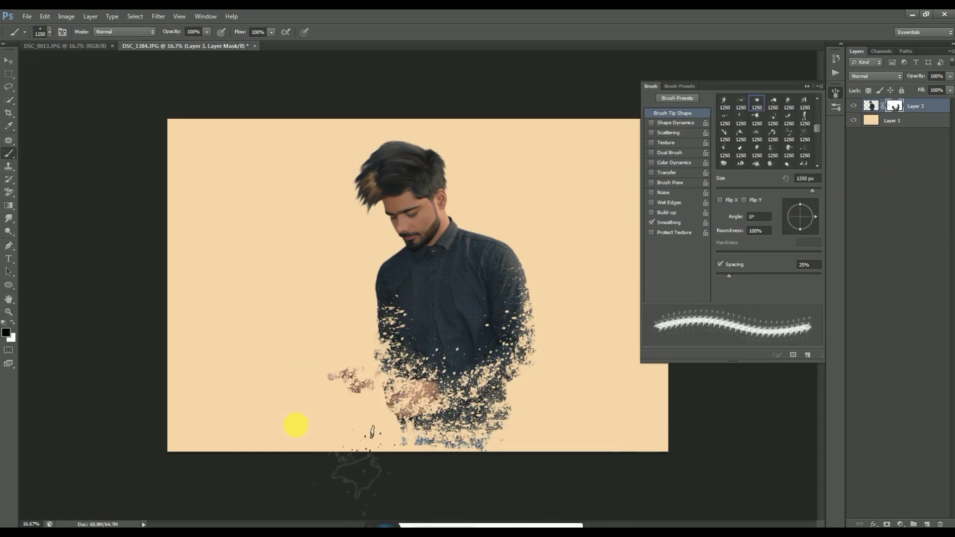
pyautogui.moveTo(495, 445)
pyautogui.mouseDown()
pyautogui.moveTo(370, 448)
pyautogui.moveTo(337, 384)
pyautogui.moveTo(348, 356)
pyautogui.moveTo(390, 449)
pyautogui.moveTo(437, 452)
pyautogui.mouseUp()
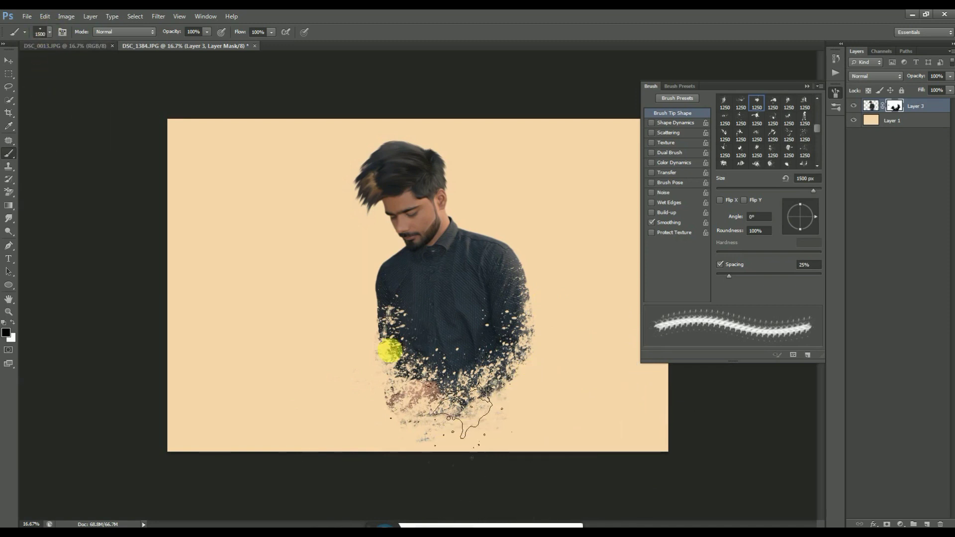
# Scatter specks along the shirt bottom with a 1250 px brush at 177°, then 2°.
pyautogui.click(42, 32)
pyautogui.click(20, 265)
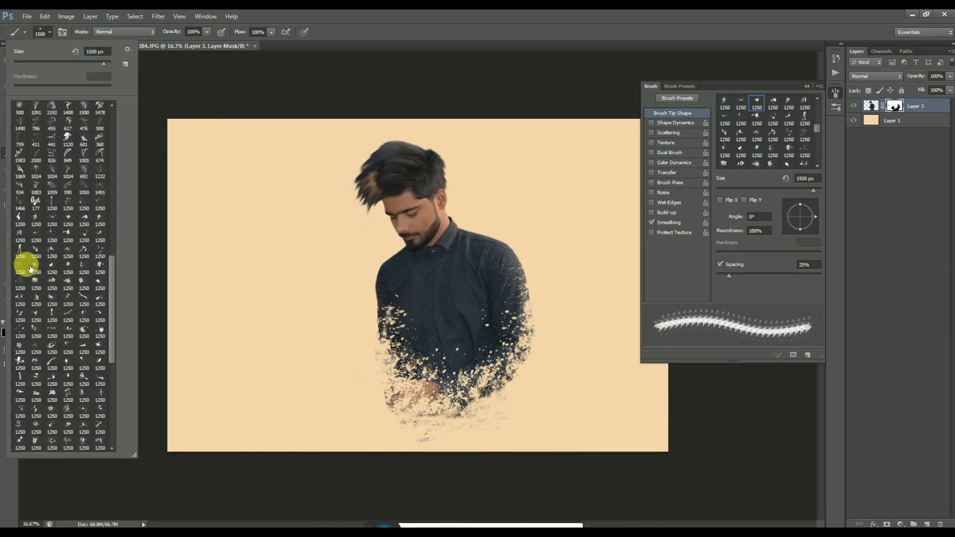
pyautogui.click(230, 316)
pyautogui.moveTo(458, 348)
pyautogui.mouseDown()
pyautogui.moveTo(393, 317)
pyautogui.moveTo(418, 373)
pyautogui.mouseUp()
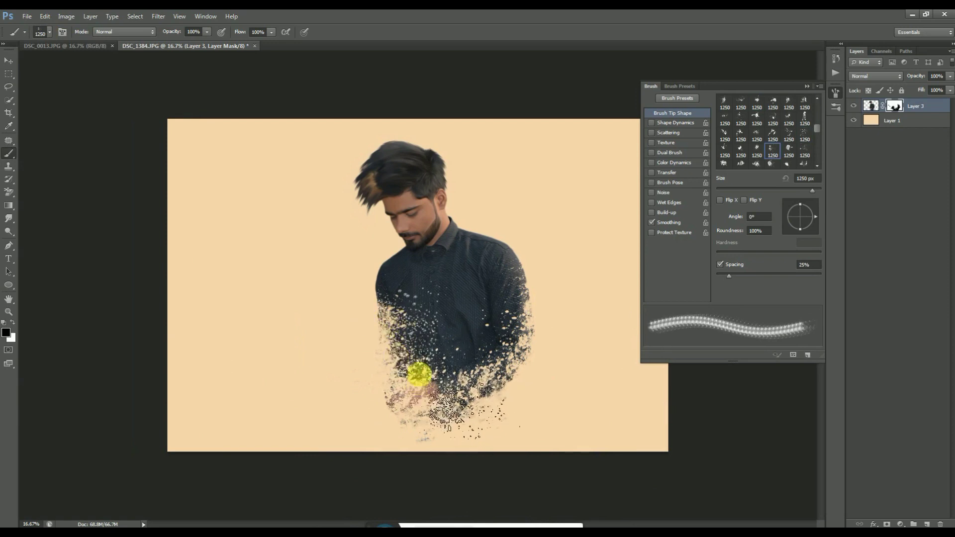
pyautogui.click(790, 218)
pyautogui.moveTo(533, 356); pyautogui.dragTo(435, 407)
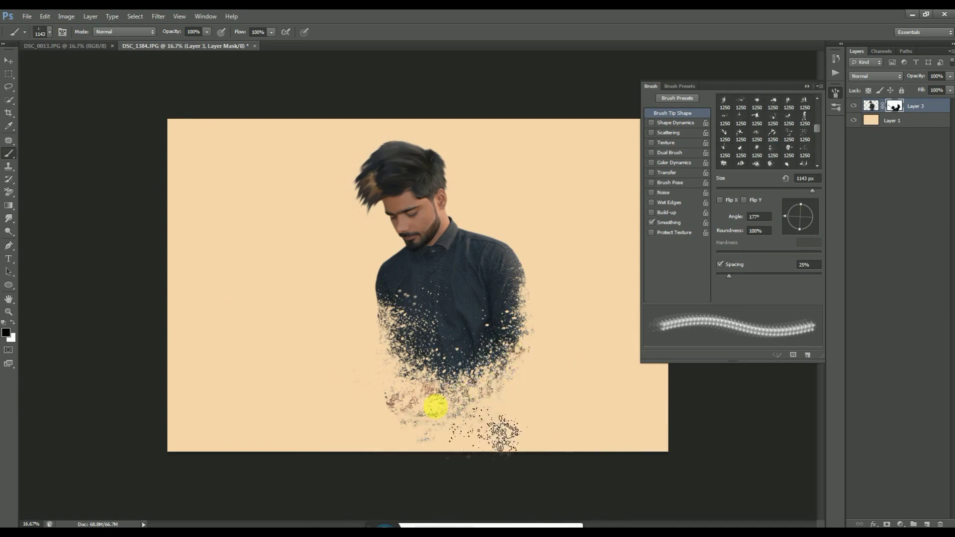
pyautogui.moveTo(435, 407)
pyautogui.mouseDown()
pyautogui.moveTo(362, 391)
pyautogui.moveTo(435, 430)
pyautogui.mouseUp()
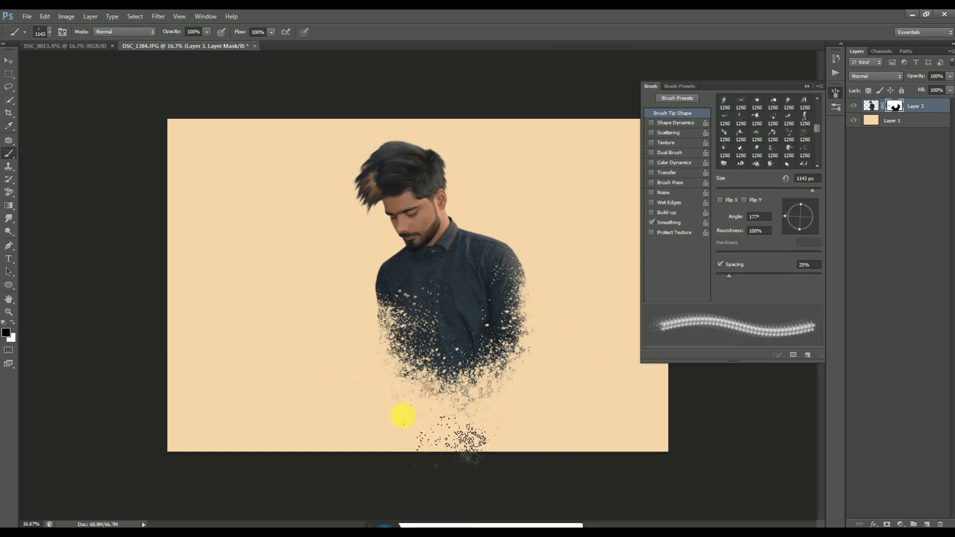
pyautogui.click(814, 215)
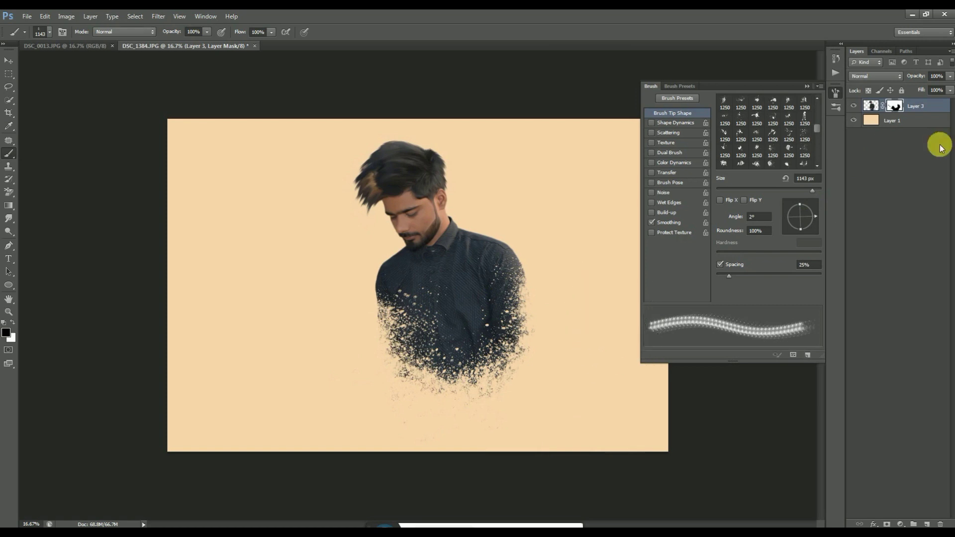
# Switch to a soft round brush, zoom out to the whole canvas, and pick the Move tool.
pyautogui.click(44, 32)
pyautogui.moveTo(111, 292); pyautogui.dragTo(111, 105)
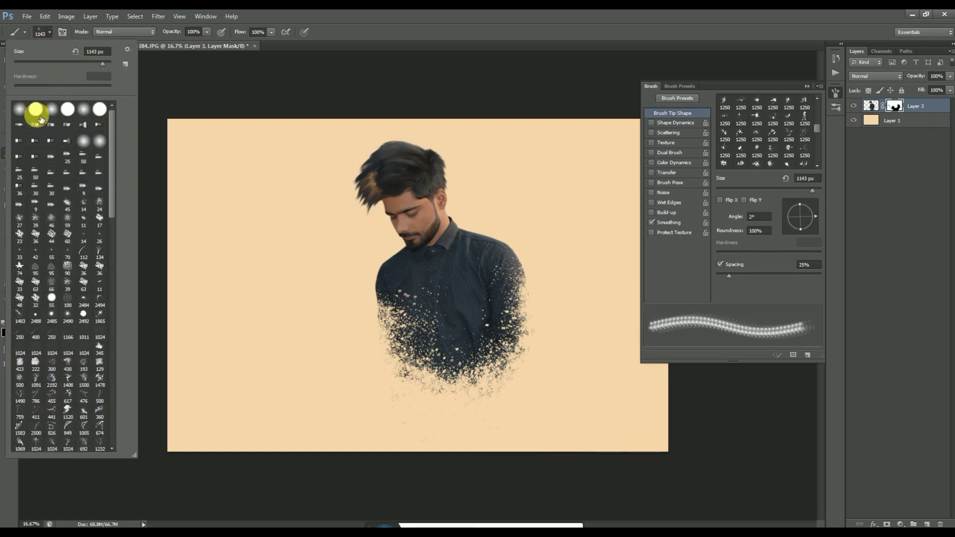
pyautogui.doubleClick(30, 107)
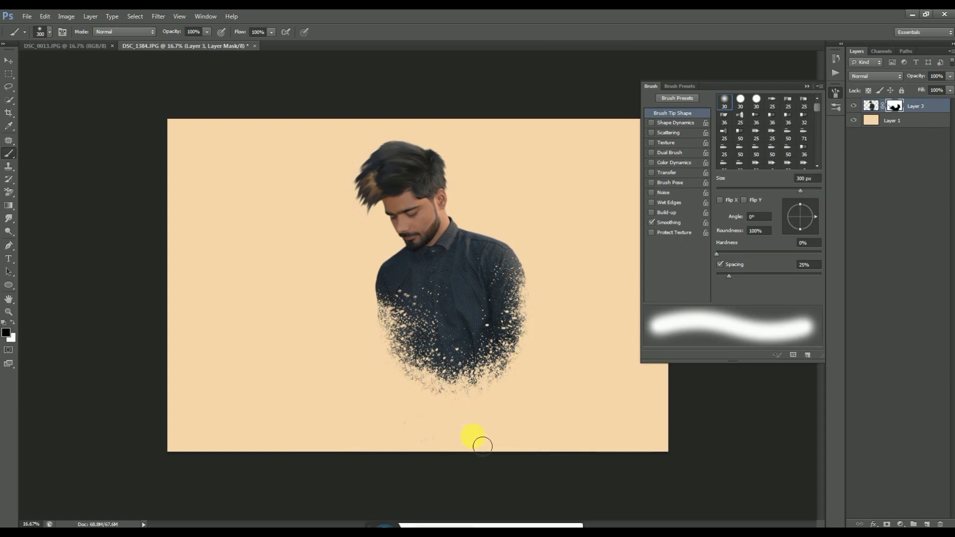
pyautogui.hotkey('ctrl', '-')
pyautogui.click(9, 61)
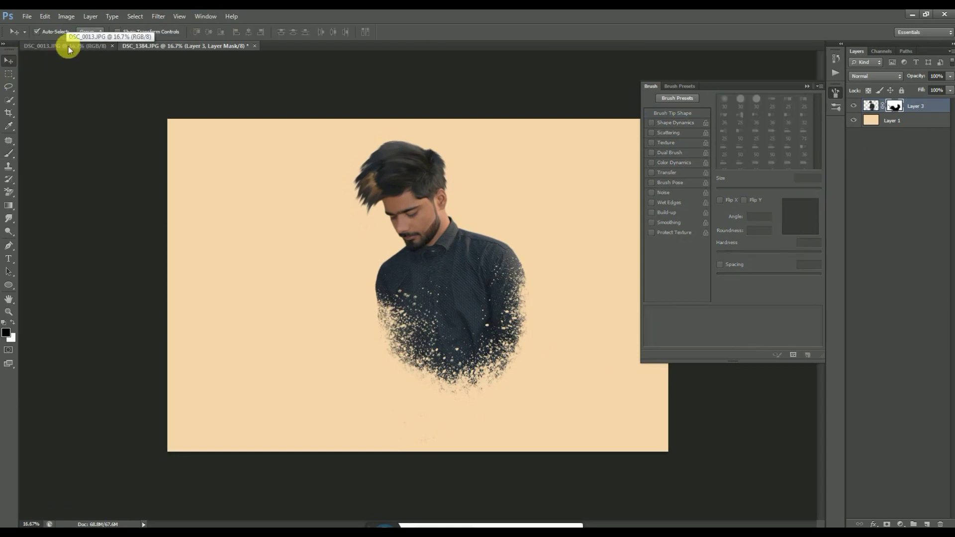
# Open the desktop city skyline photo in Photoshop and drag it into the DSC_1384 document.
pyautogui.click(913, 16)
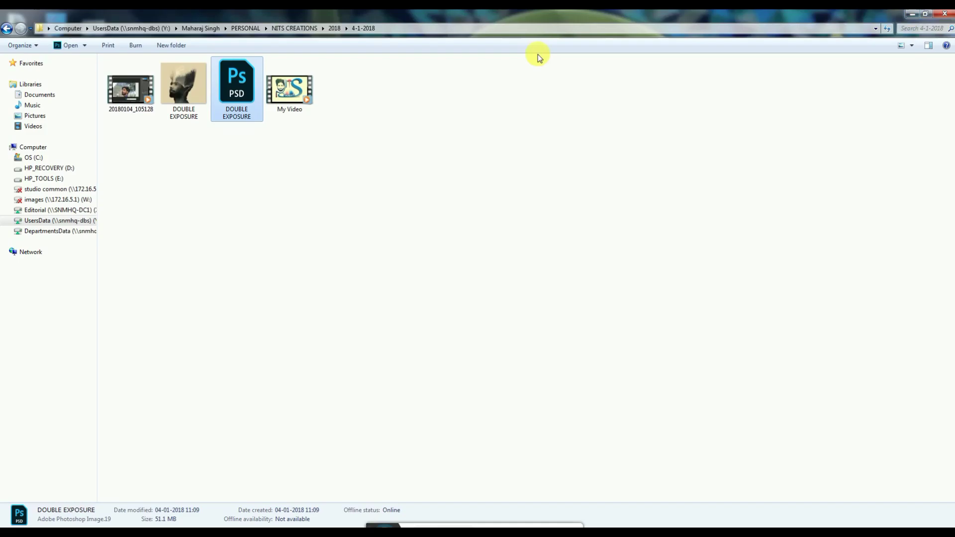
pyautogui.click(943, 14)
pyautogui.rightClick(99, 298)
pyautogui.click(244, 349)
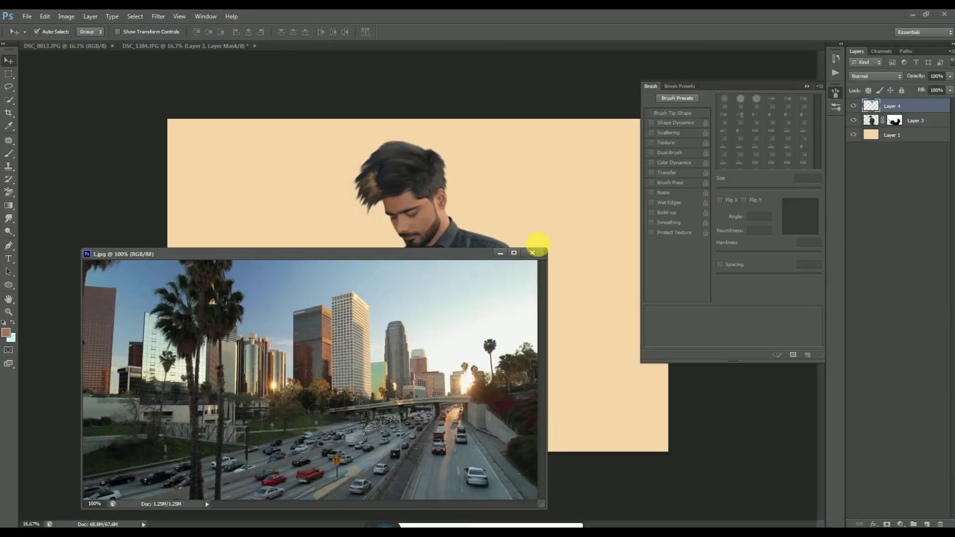
pyautogui.moveTo(320, 304)
pyautogui.mouseDown()
pyautogui.moveTo(502, 196)
pyautogui.moveTo(376, 211)
pyautogui.moveTo(614, 373)
pyautogui.moveTo(653, 363)
pyautogui.mouseUp()
pyautogui.hotkey('ctrl', 't')
# Make the city layer partly see-through, then move and enlarge it over the man.
pyautogui.press('Return')
pyautogui.moveTo(949, 76); pyautogui.dragTo(930, 87)
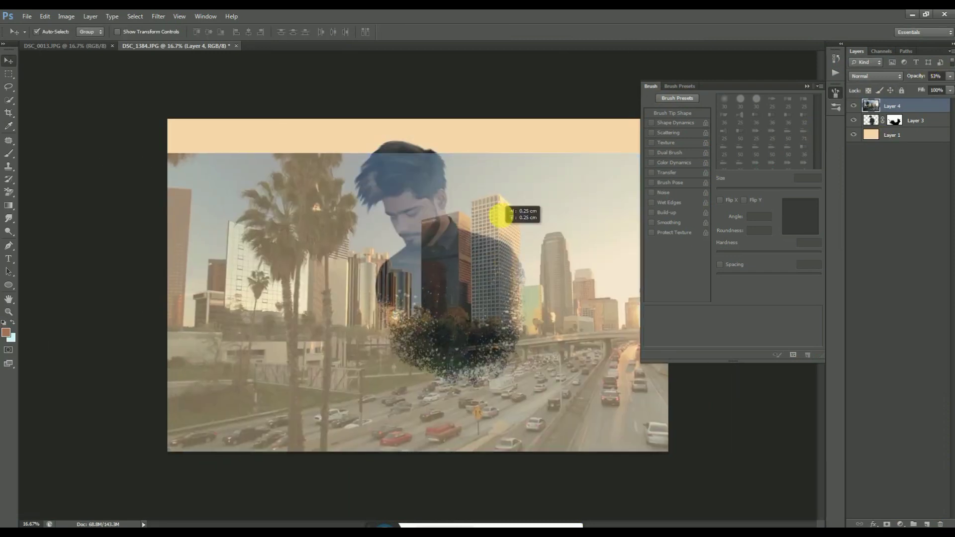
pyautogui.moveTo(481, 273); pyautogui.dragTo(500, 237)
pyautogui.hotkey('ctrl', 't')
pyautogui.moveTo(169, 432); pyautogui.dragTo(75, 473)
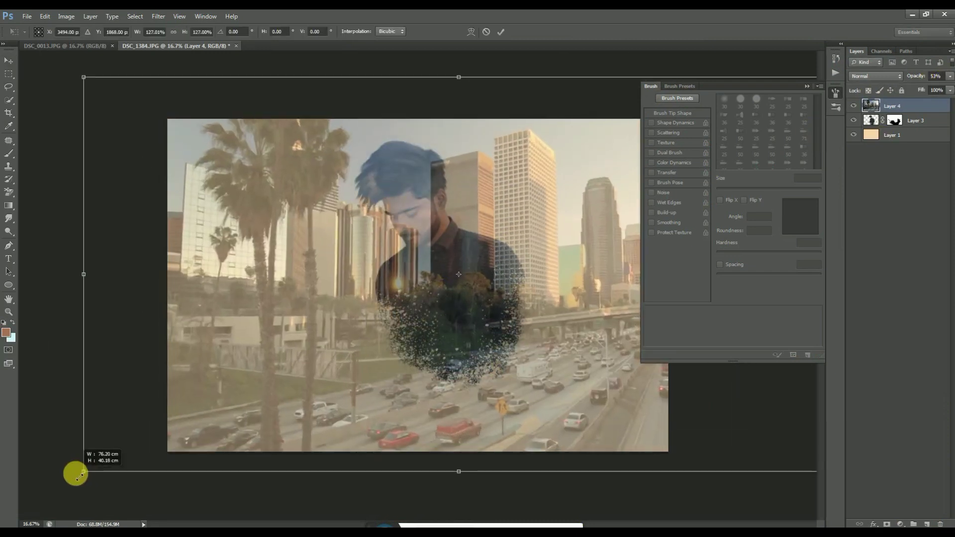
pyautogui.moveTo(527, 373); pyautogui.dragTo(562, 412)
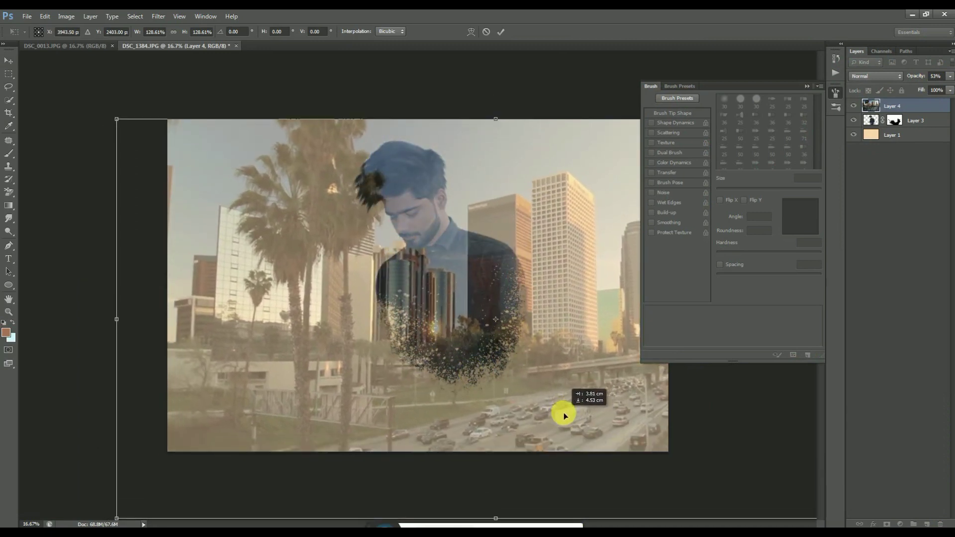
# Scale the city photo down to about 66% and move it left across the torso.
pyautogui.moveTo(111, 120); pyautogui.dragTo(164, 147)
pyautogui.moveTo(461, 270); pyautogui.dragTo(473, 271)
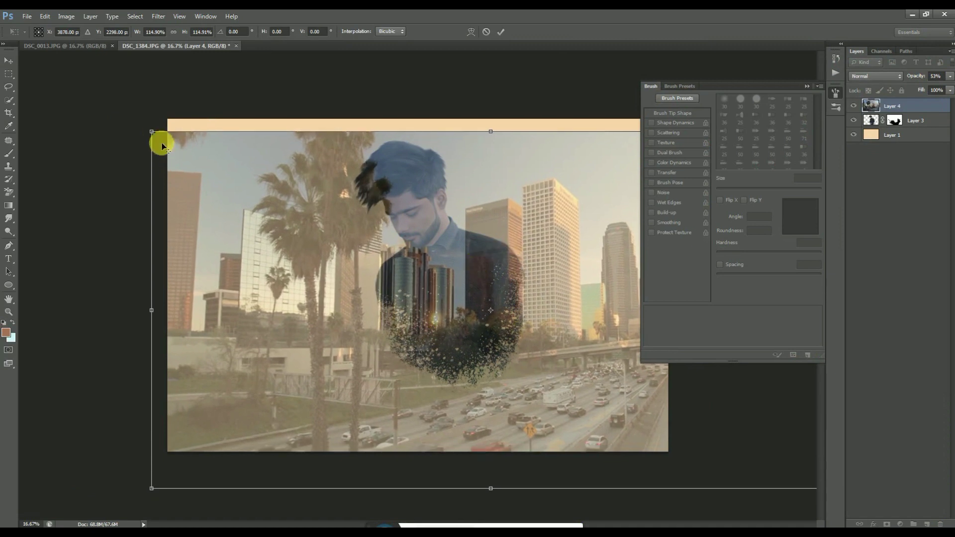
pyautogui.moveTo(155, 133); pyautogui.dragTo(200, 157)
pyautogui.moveTo(453, 253); pyautogui.dragTo(437, 237)
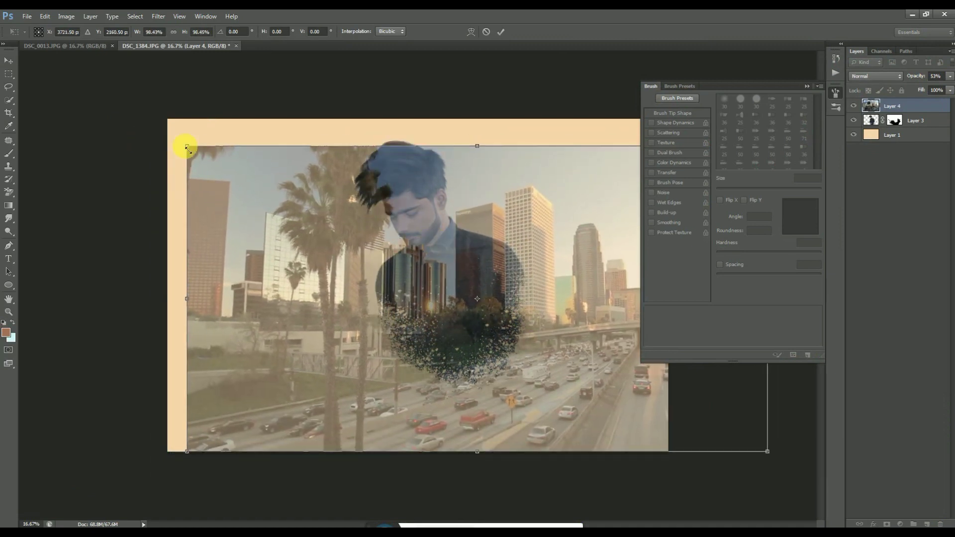
pyautogui.moveTo(183, 138); pyautogui.dragTo(263, 198)
pyautogui.moveTo(465, 292)
pyautogui.mouseDown()
pyautogui.moveTo(483, 295)
pyautogui.moveTo(479, 280)
pyautogui.mouseUp()
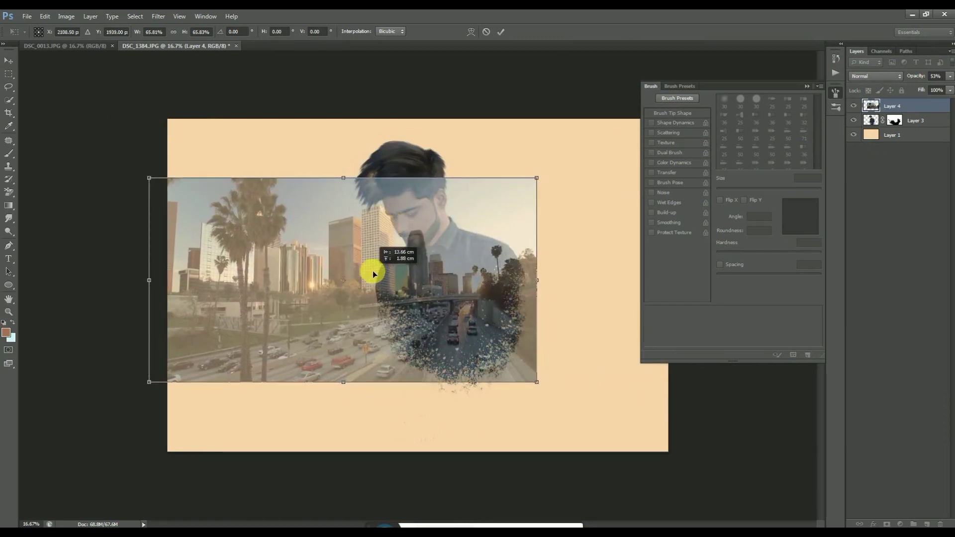
pyautogui.moveTo(478, 279); pyautogui.dragTo(385, 265)
# Finish at about 58% scale, stretched wider to the left, then restore 100% opacity.
pyautogui.moveTo(174, 174); pyautogui.dragTo(223, 198)
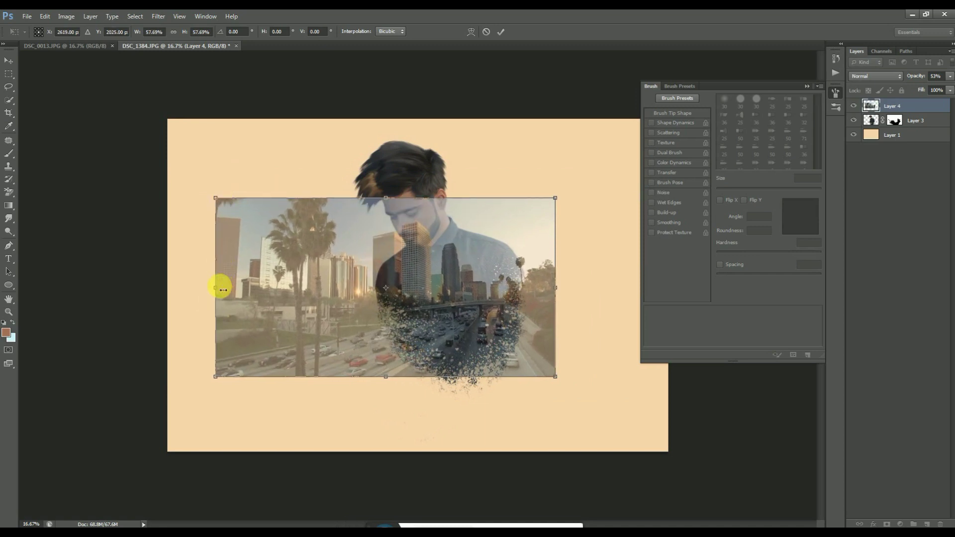
pyautogui.moveTo(222, 289); pyautogui.dragTo(131, 291)
pyautogui.moveTo(468, 328); pyautogui.dragTo(469, 332)
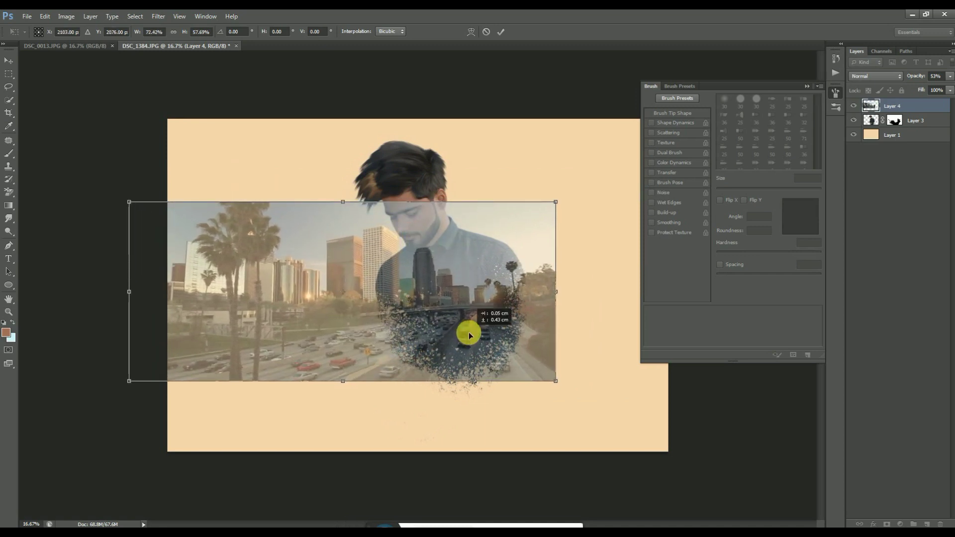
pyautogui.press('Return')
pyautogui.hotkey('ctrl', '+')
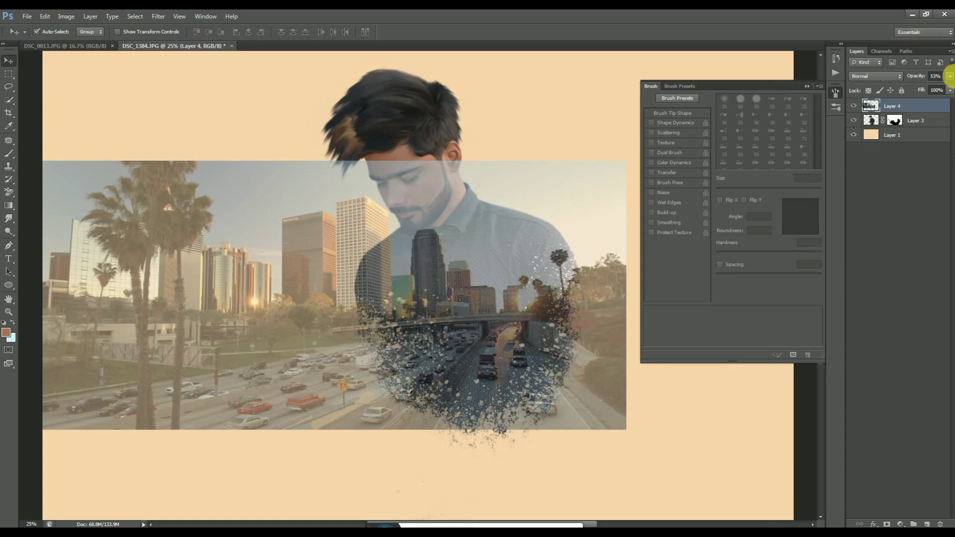
pyautogui.moveTo(940, 89); pyautogui.dragTo(952, 89)
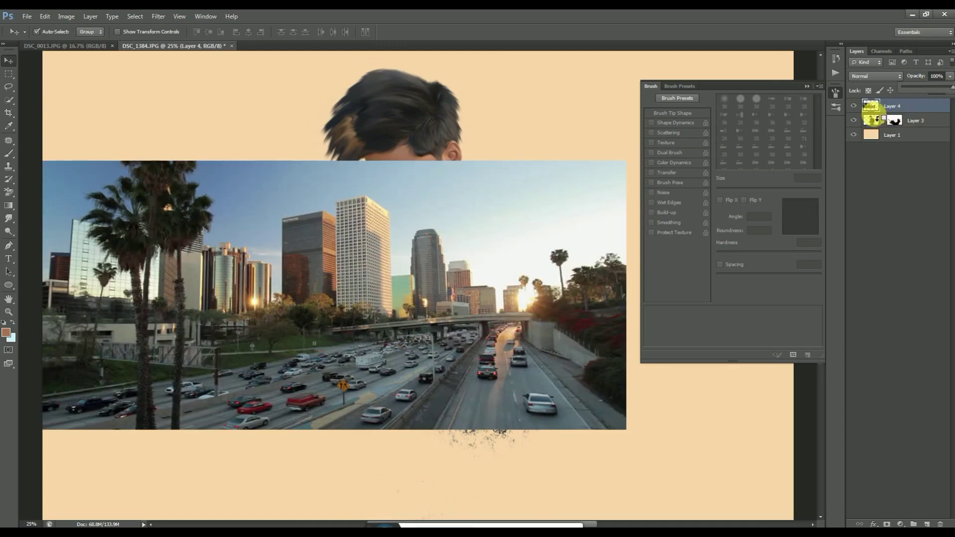
# Clip the city photo to the man's silhouette and rotate it very slightly.
pyautogui.keyDown('alt'); pyautogui.click(871, 105); pyautogui.keyUp('alt')
pyautogui.hotkey('ctrl', '-')
pyautogui.hotkey('ctrl', 't')
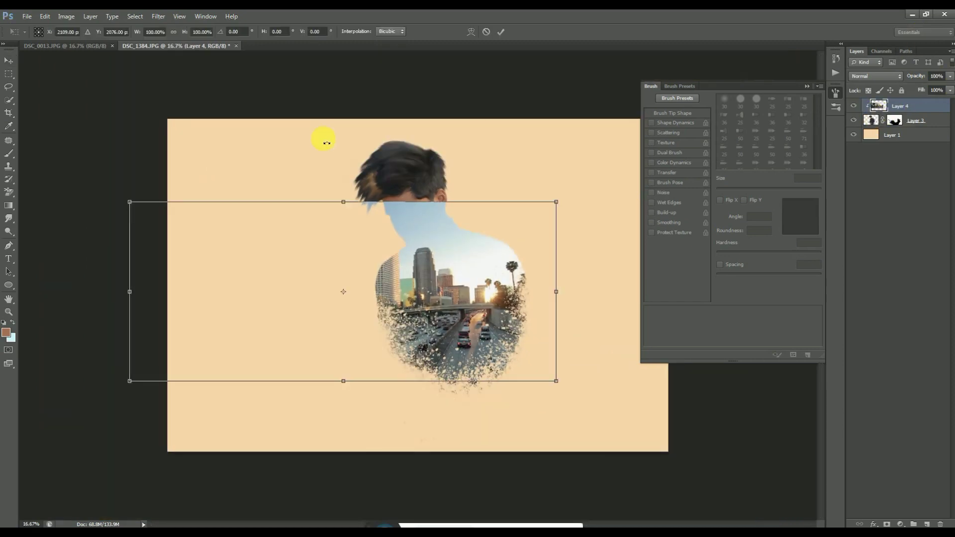
pyautogui.hotkey('ctrl', '-')
pyautogui.moveTo(129, 233); pyautogui.dragTo(132, 236)
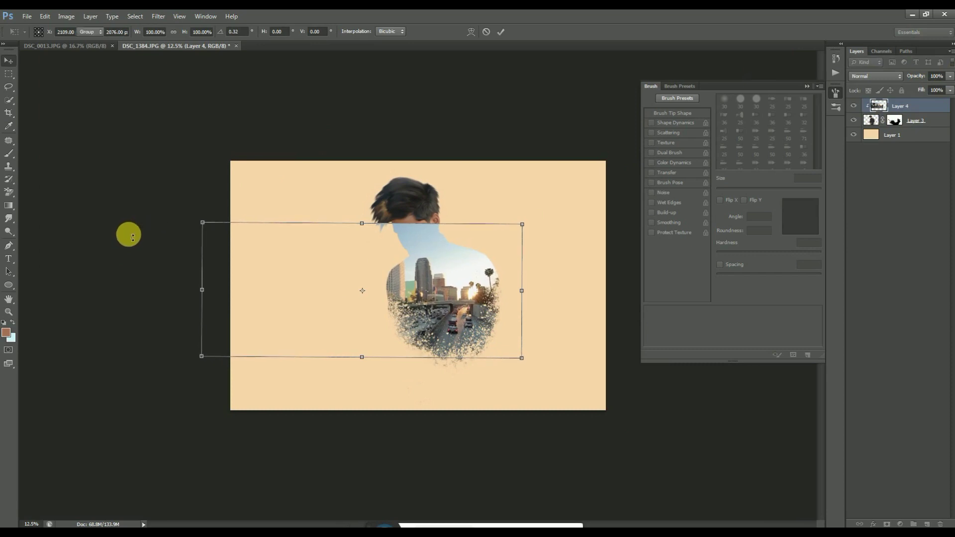
pyautogui.press('Return')
# Convert the city layer to Black & White and add a layer mask to it.
pyautogui.click(66, 16)
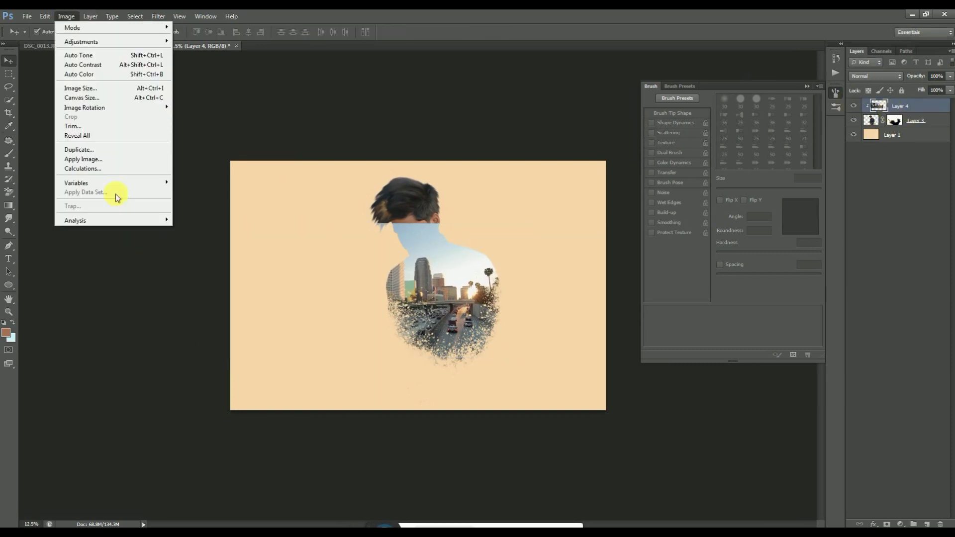
pyautogui.click(86, 90)
pyautogui.press('Escape')
pyautogui.click(66, 16)
pyautogui.moveTo(82, 42)
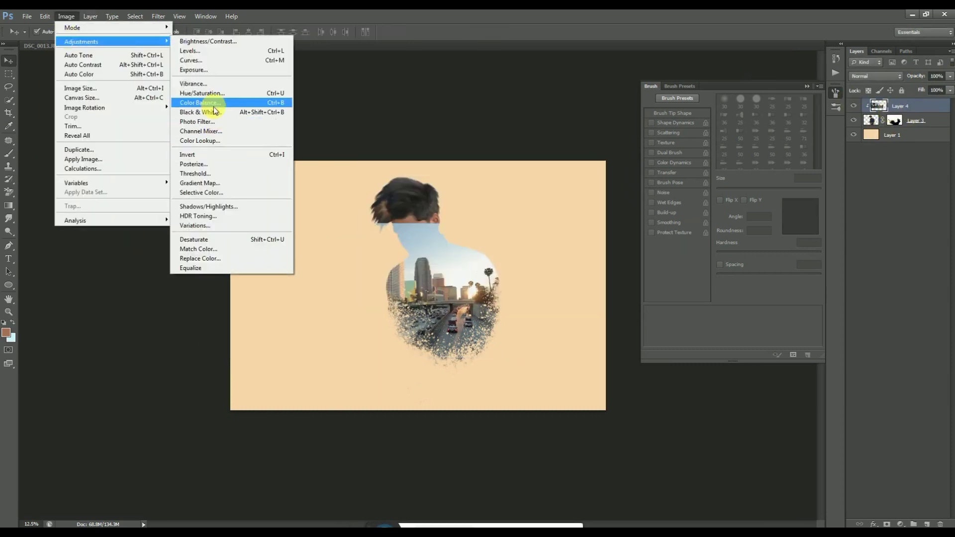
pyautogui.click(214, 107)
pyautogui.press('Escape')
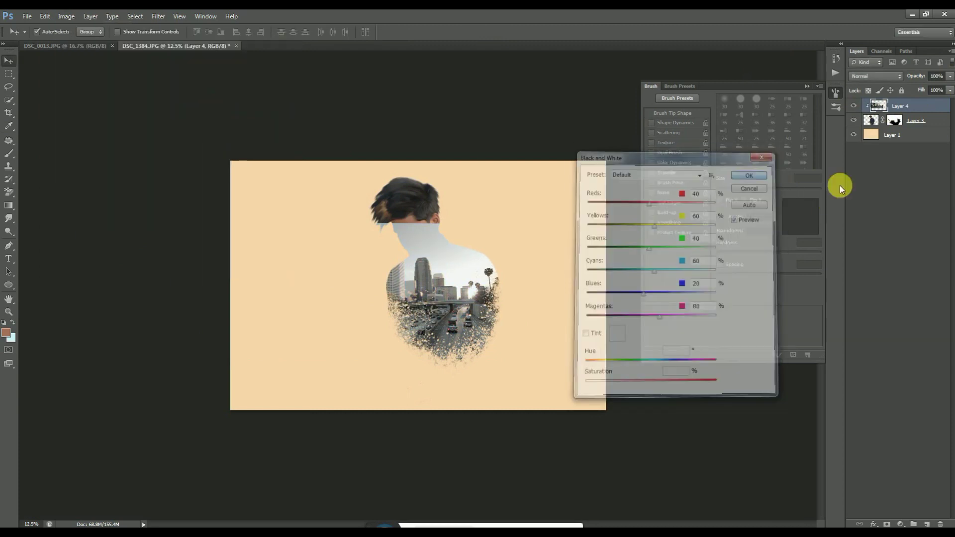
pyautogui.click(886, 524)
pyautogui.hotkey('ctrl', '+')
pyautogui.click(8, 153)
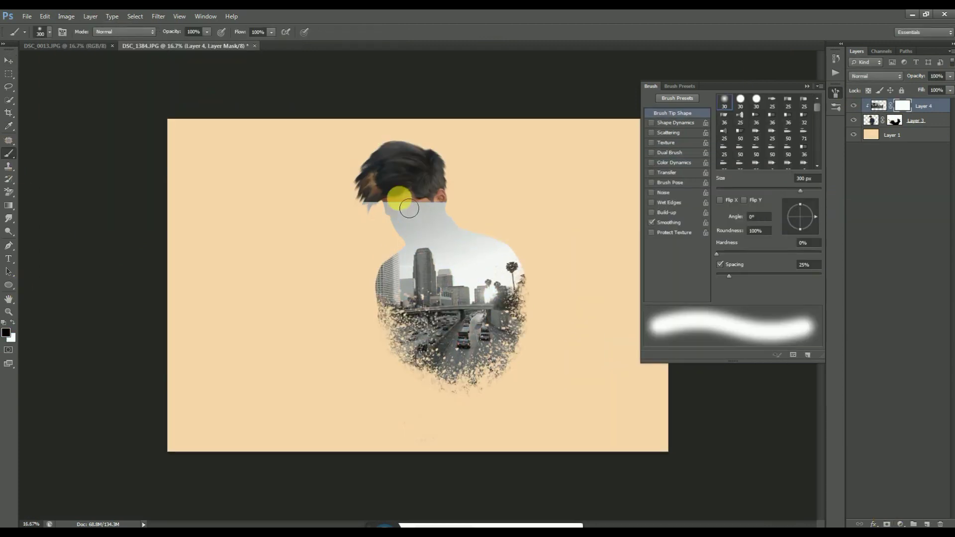
# Mask the city off the head, beard, collar and right shoulder with a 600 px brush.
pyautogui.moveTo(408, 208)
pyautogui.mouseDown()
pyautogui.moveTo(461, 215)
pyautogui.moveTo(401, 265)
pyautogui.mouseUp()
pyautogui.press(']')
pyautogui.press(']')
pyautogui.press(']')
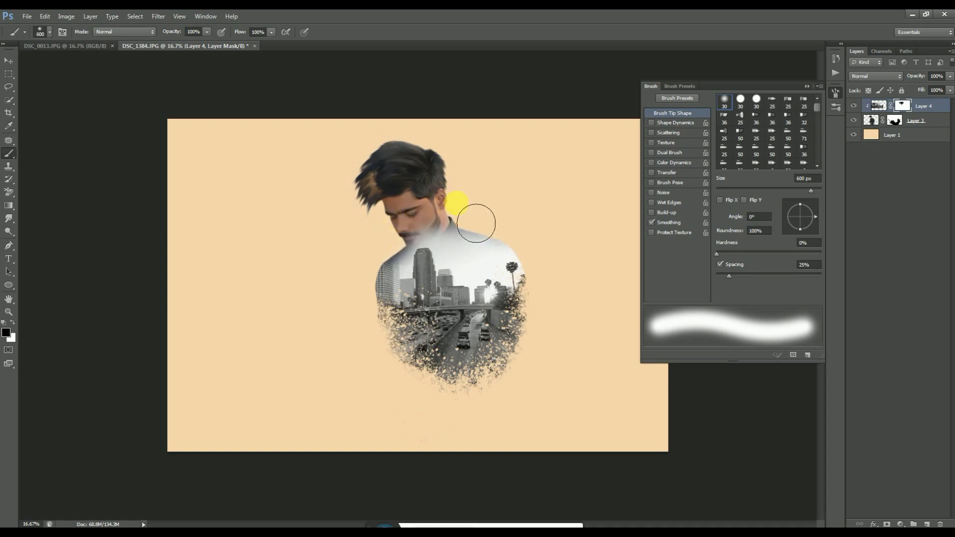
pyautogui.moveTo(489, 235); pyautogui.dragTo(387, 250)
pyautogui.moveTo(466, 251); pyautogui.dragTo(571, 258)
pyautogui.moveTo(470, 261)
pyautogui.mouseDown()
pyautogui.moveTo(511, 275)
pyautogui.moveTo(399, 292)
pyautogui.moveTo(390, 285)
pyautogui.moveTo(473, 271)
pyautogui.moveTo(540, 289)
pyautogui.moveTo(555, 317)
pyautogui.mouseUp()
pyautogui.moveTo(367, 316); pyautogui.dragTo(315, 343)
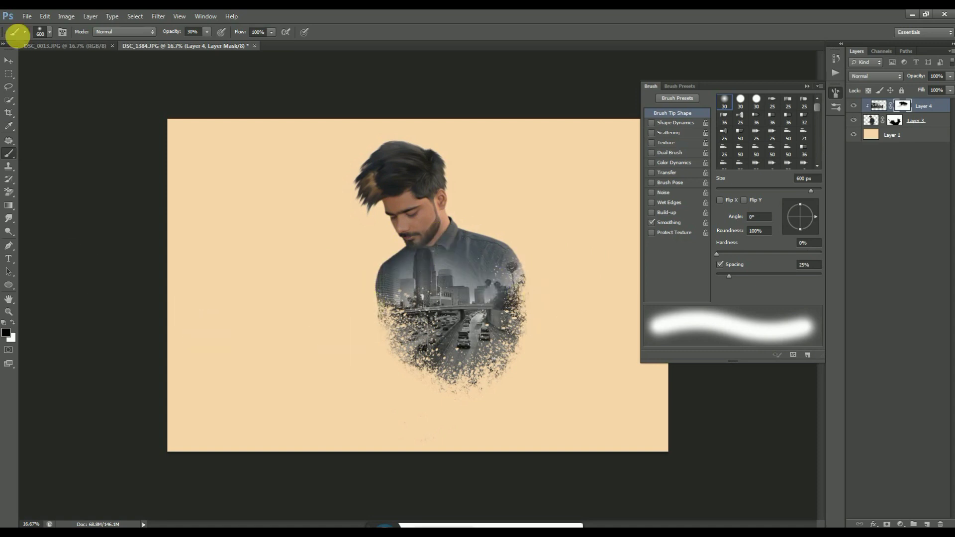
# Try Color Burn blending on the city layer, then set it back to Normal.
pyautogui.press('v')
pyautogui.click(875, 75)
pyautogui.click(858, 110)
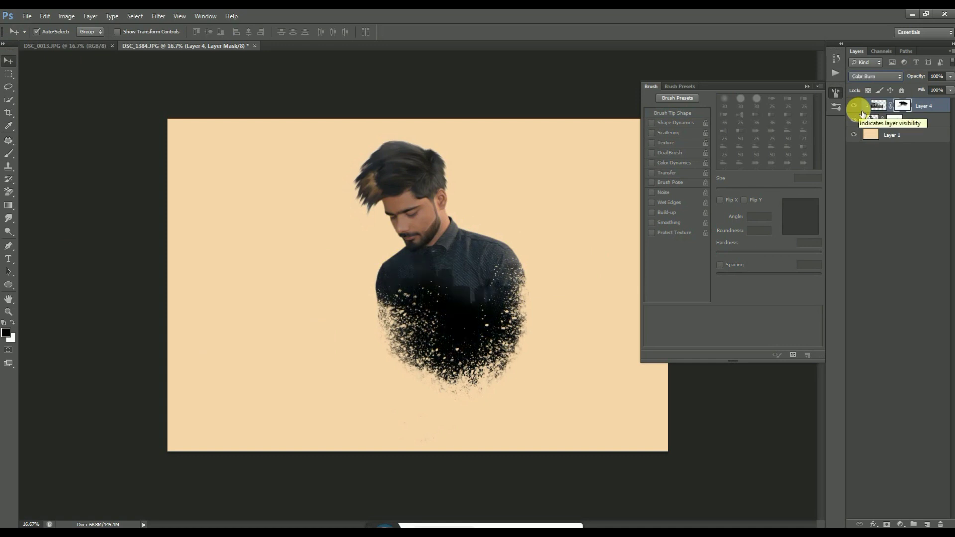
pyautogui.click(875, 76)
# Duplicate the city layer, clip the copy to the silhouette, and set Multiply at 39% opacity.
pyautogui.hotkey('ctrl', 'j')
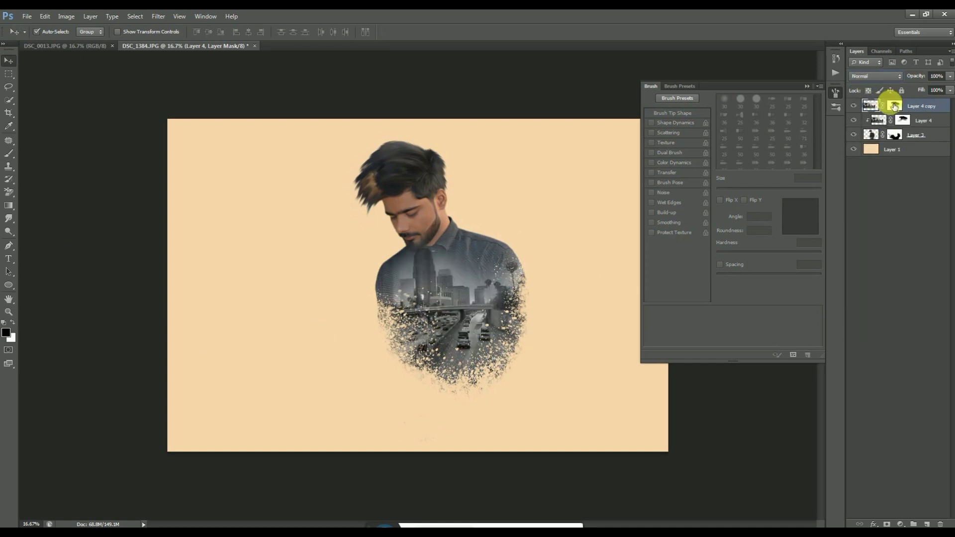
pyautogui.keyDown('alt'); pyautogui.click(868, 113); pyautogui.keyUp('alt')
pyautogui.click(875, 76)
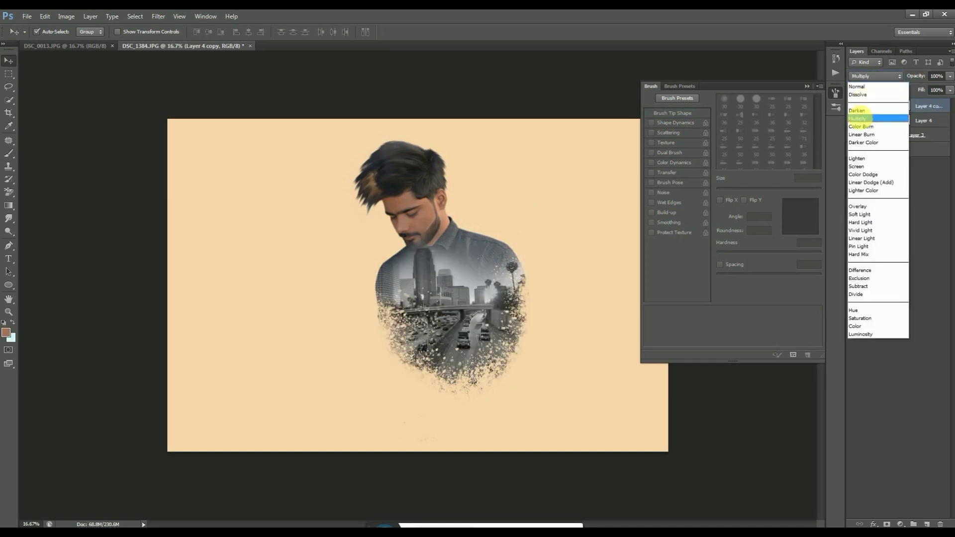
pyautogui.click(867, 109)
pyautogui.moveTo(920, 87); pyautogui.dragTo(915, 88)
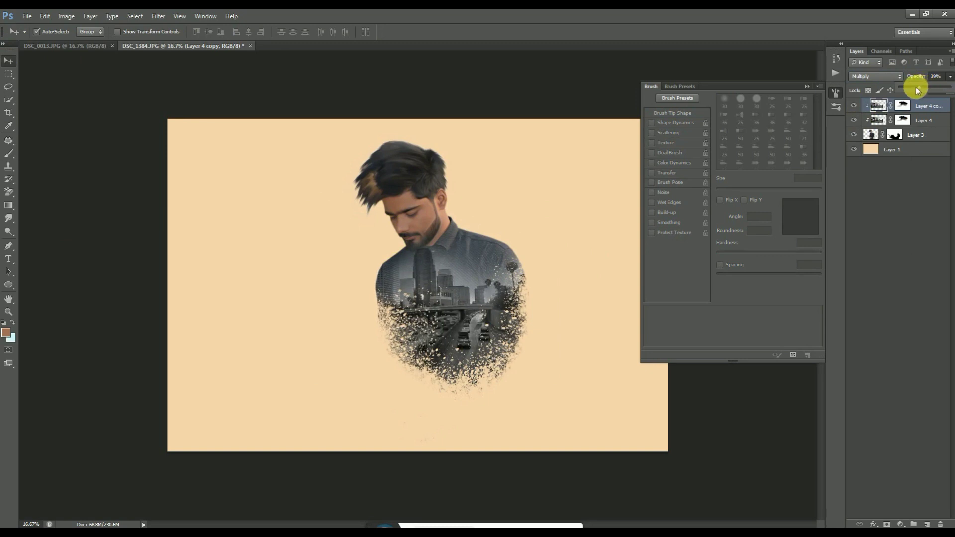
# Switch the city copy to Screen blending and toggle its visibility to compare.
pyautogui.hotkey('ctrl', '-')
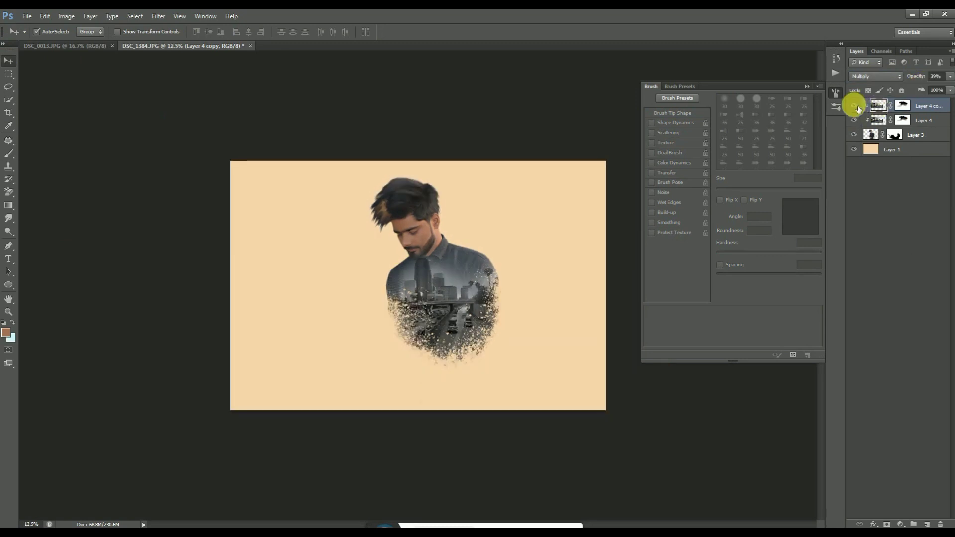
pyautogui.hotkey('ctrl', '+')
pyautogui.click(876, 76)
pyautogui.click(861, 168)
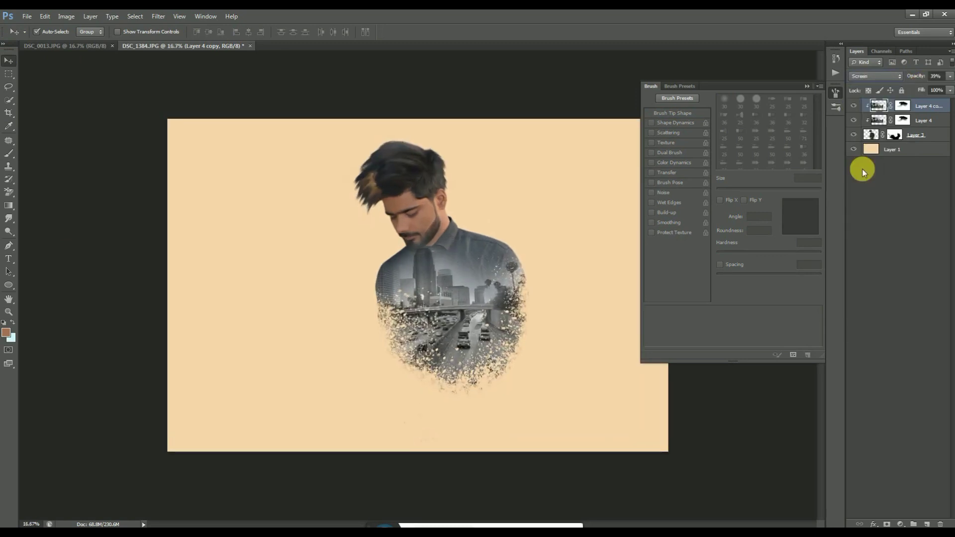
pyautogui.click(853, 106)
pyautogui.hotkey('ctrl', '-')
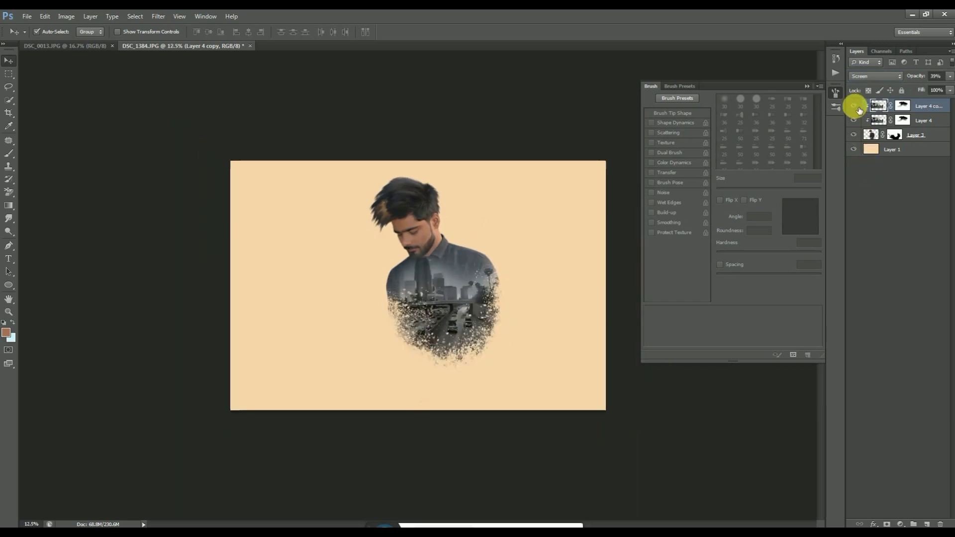
pyautogui.hotkey('ctrl', '+')
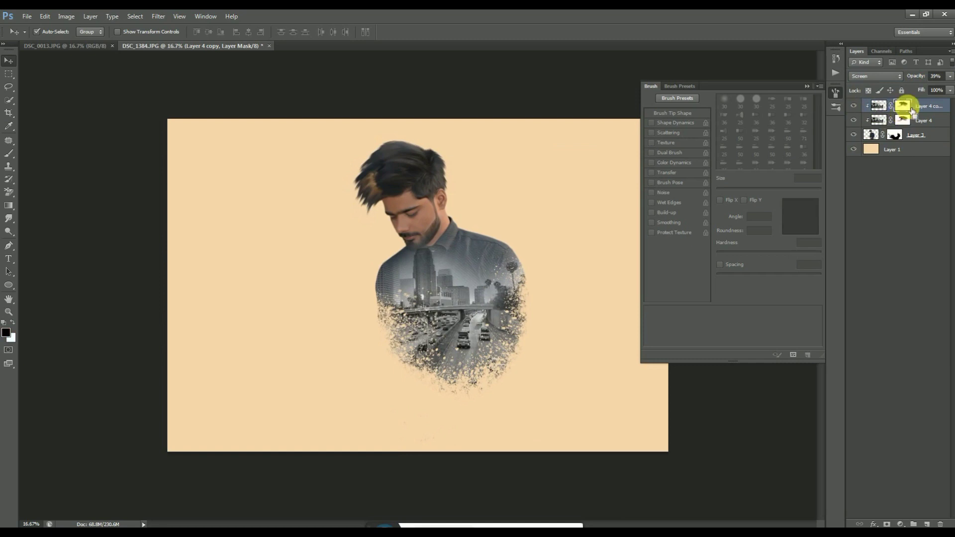
pyautogui.hotkey('ctrl', 'j')
# Move Layer 4 copy 2 below the man's layer, delete its mask, and set Normal at 100% opacity.
pyautogui.moveTo(905, 106); pyautogui.dragTo(912, 150)
pyautogui.rightClick(912, 149)
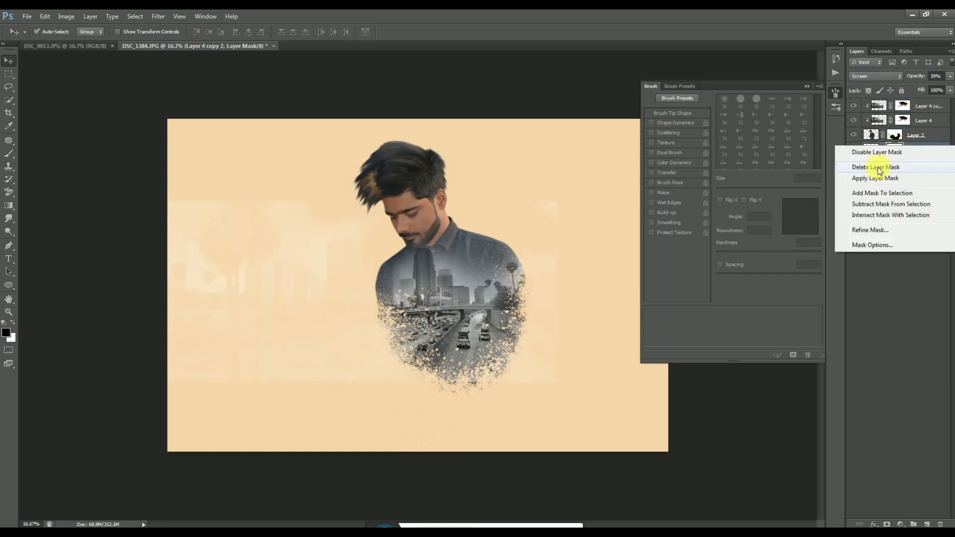
pyautogui.click(879, 167)
pyautogui.click(874, 76)
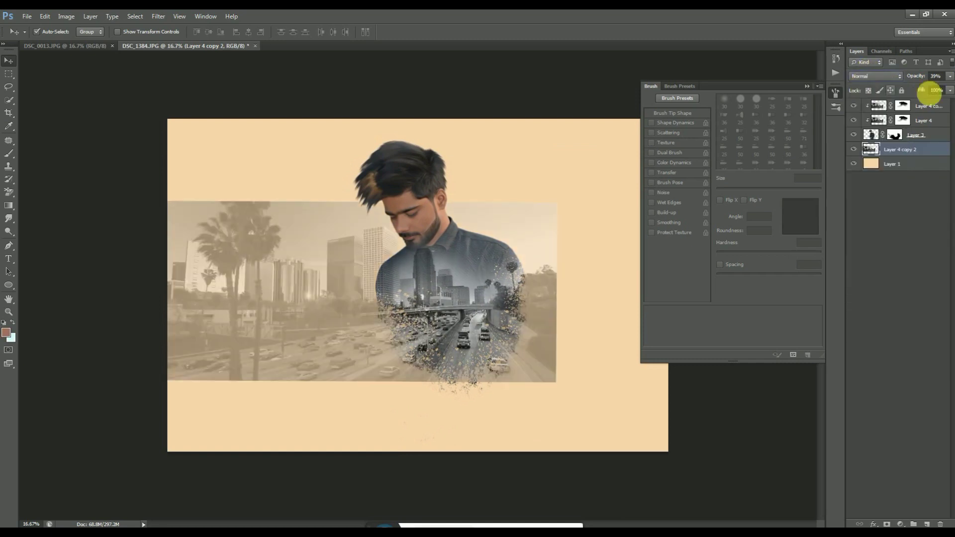
pyautogui.moveTo(920, 90); pyautogui.dragTo(933, 95)
pyautogui.click(918, 172)
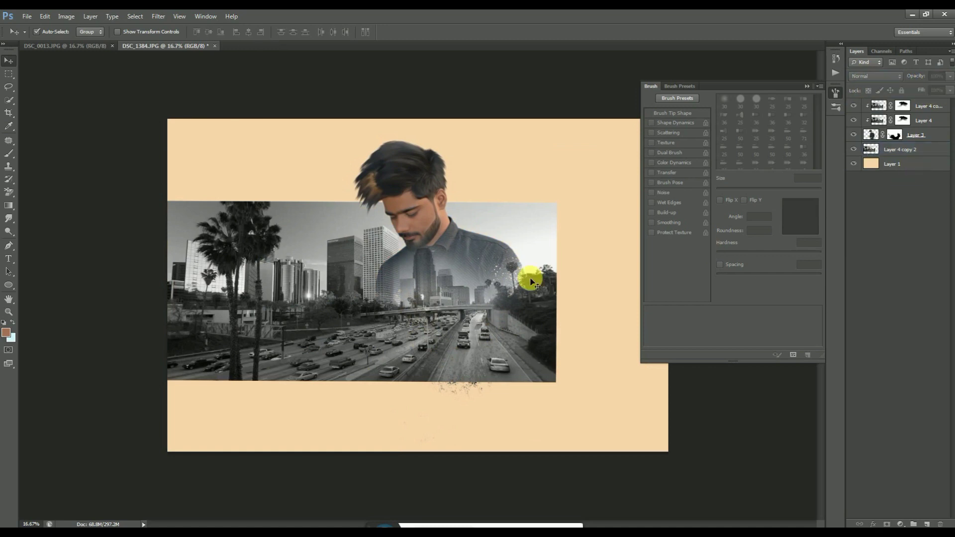
# Invert Layer 4 copy 2's layer mask to black so the city copy is hidden.
pyautogui.click(865, 150)
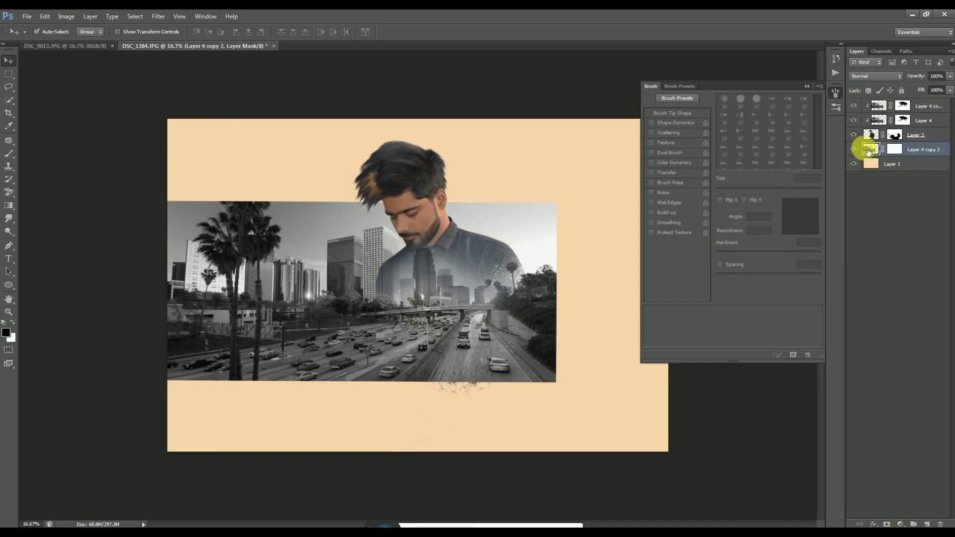
pyautogui.doubleClick(925, 151)
pyautogui.press('Escape')
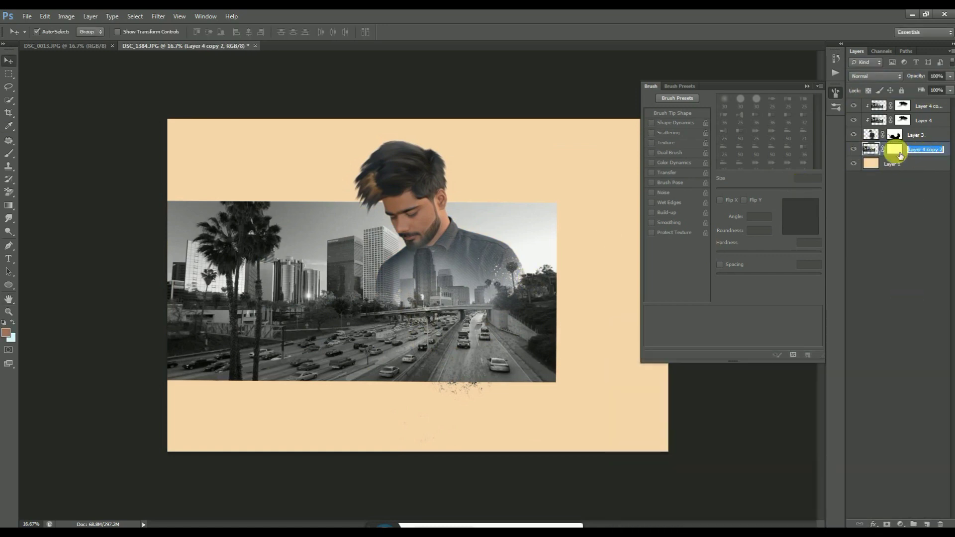
pyautogui.doubleClick(899, 153)
pyautogui.moveTo(638, 72); pyautogui.dragTo(587, 70)
pyautogui.click(595, 209)
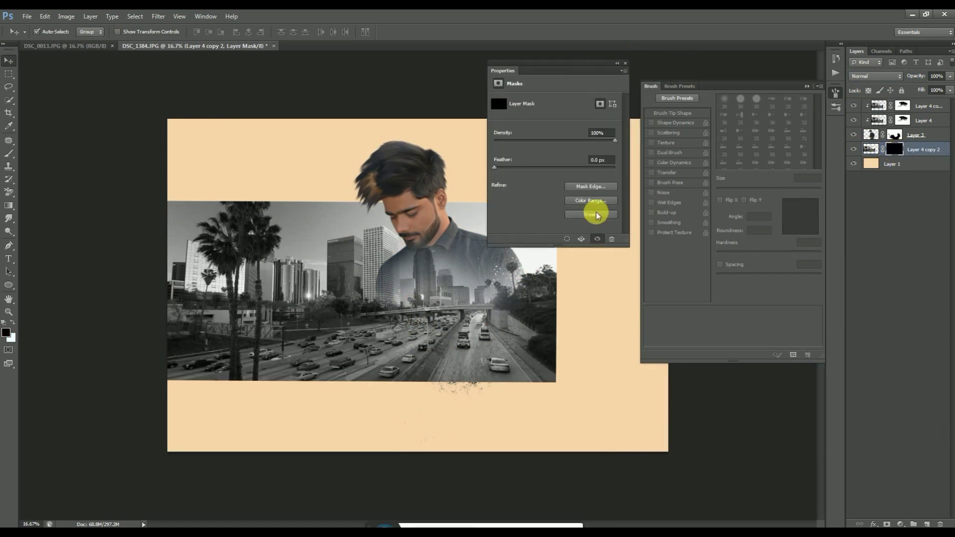
pyautogui.click(625, 64)
# Pick a 1250 px scatter brush and make white the painting colour.
pyautogui.press('b')
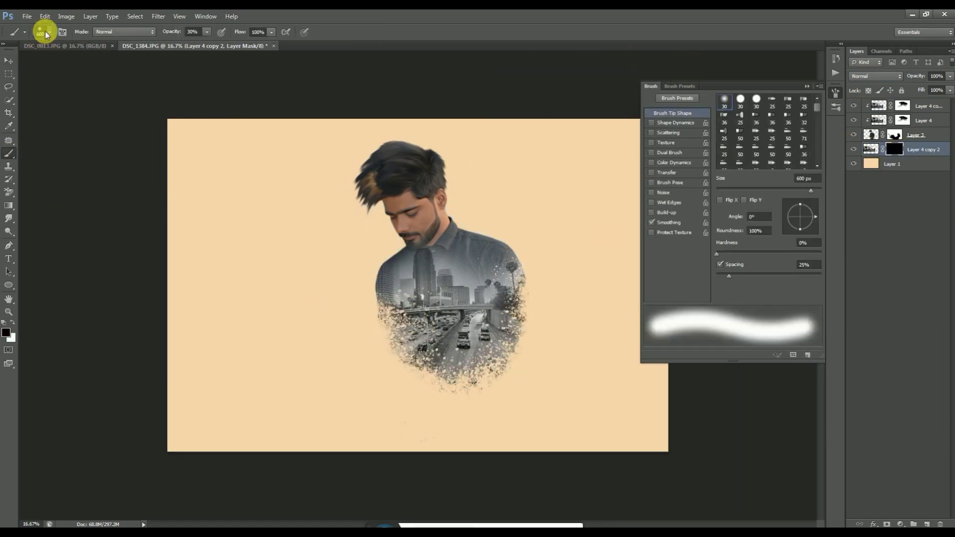
pyautogui.click(46, 34)
pyautogui.scroll(-3, 115, 283)
pyautogui.click(82, 292)
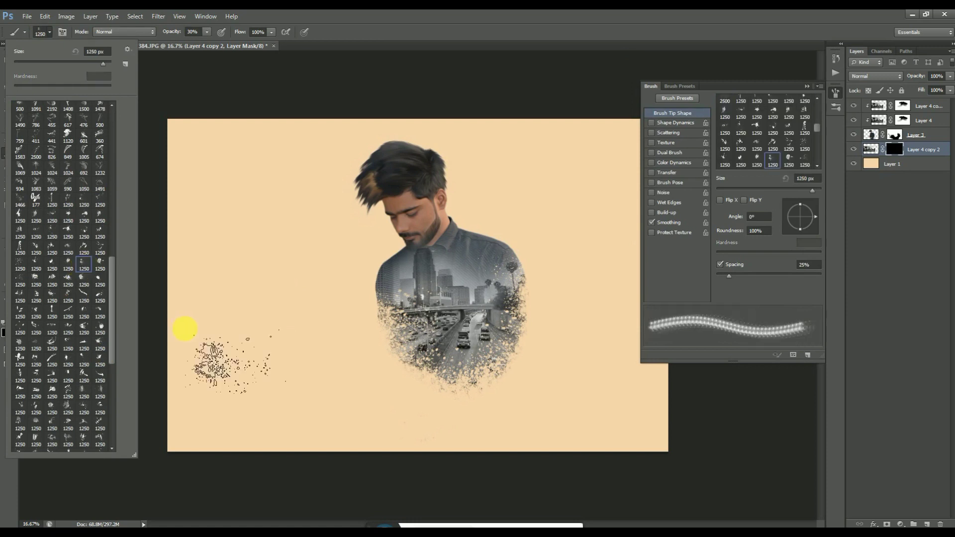
pyautogui.click(78, 247)
pyautogui.click(320, 435)
pyautogui.press('x')
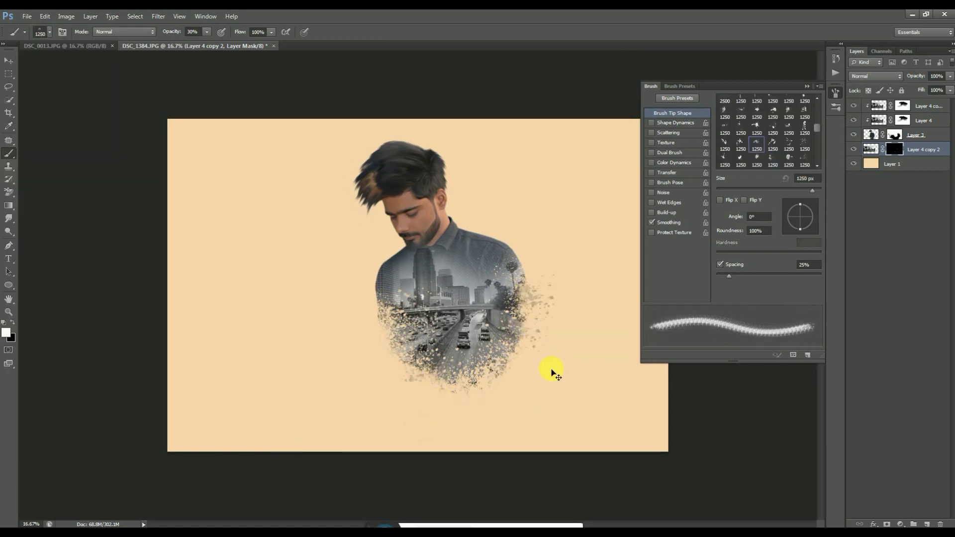
# Try out other 1250 px splatter brush presets.
pyautogui.click(50, 31)
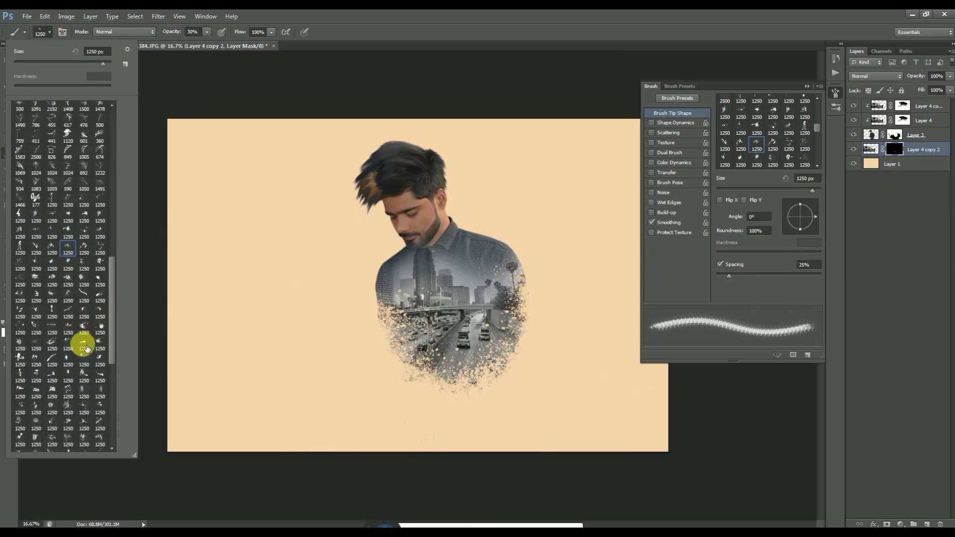
pyautogui.scroll(-2, 75, 356)
pyautogui.click(83, 384)
pyautogui.click(474, 368)
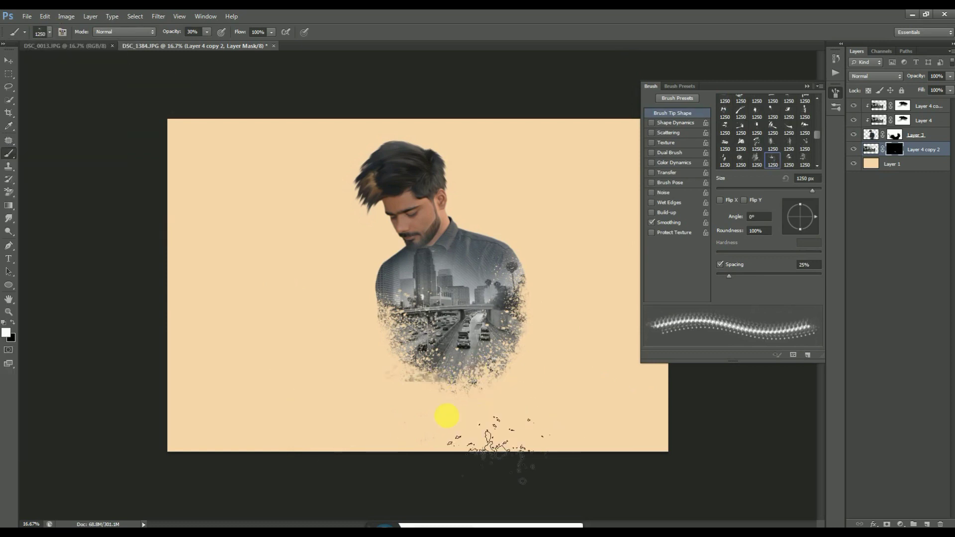
pyautogui.click(49, 32)
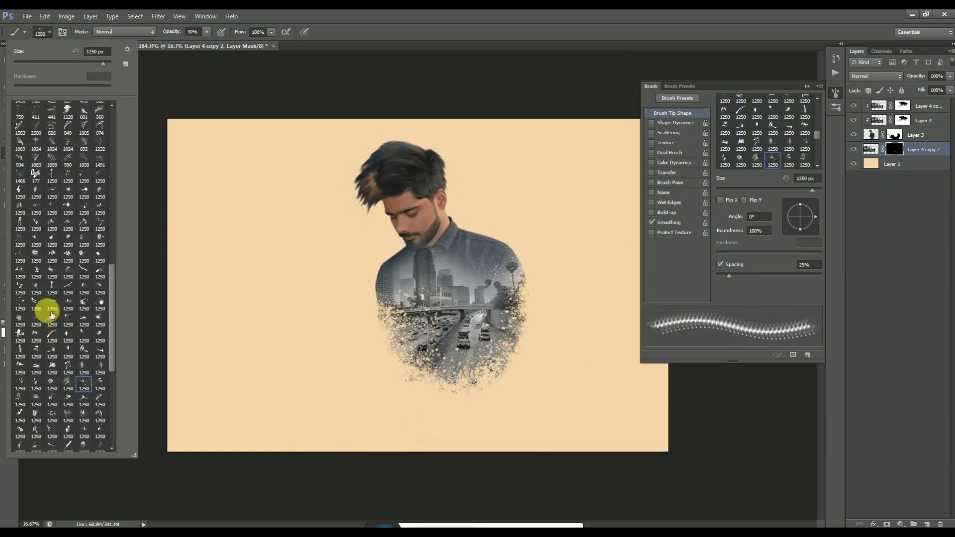
pyautogui.click(91, 304)
pyautogui.click(429, 411)
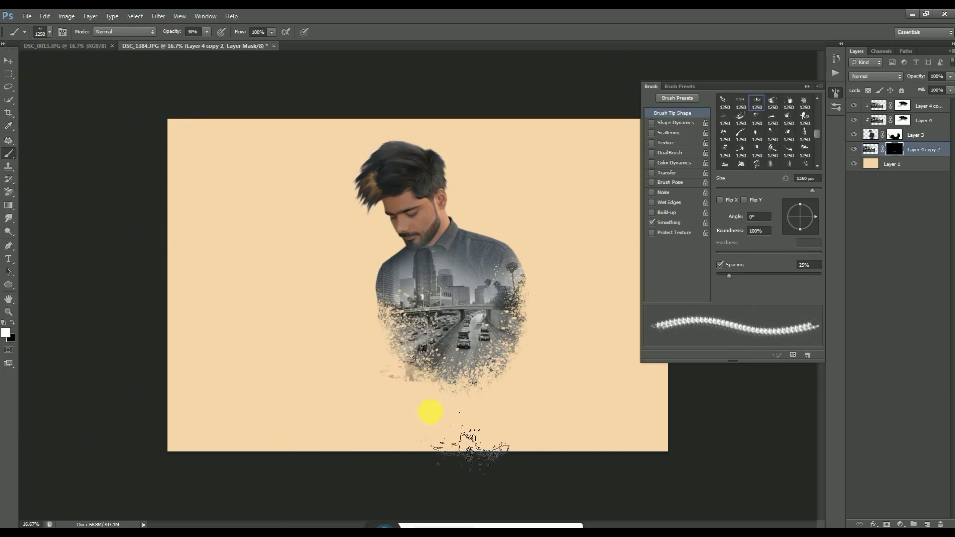
# Choose a new splatter brush at 100% opacity, sized to 600 px.
pyautogui.press(']')
pyautogui.press(']')
pyautogui.press(']')
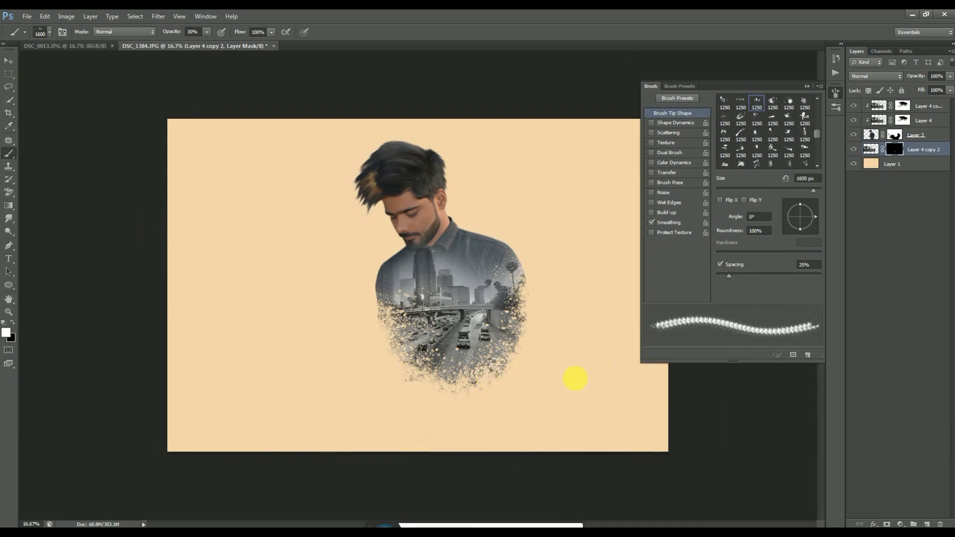
pyautogui.press('0')
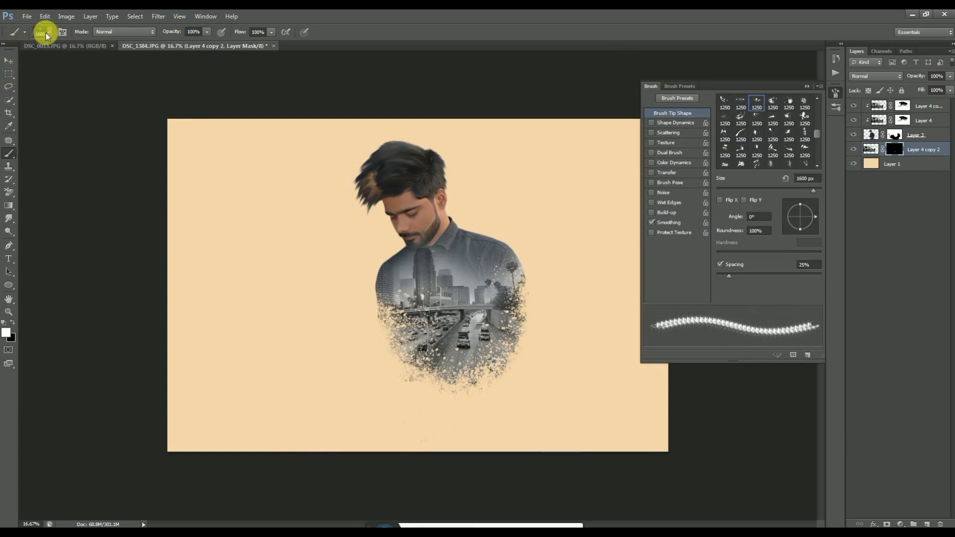
pyautogui.click(46, 36)
pyautogui.click(68, 254)
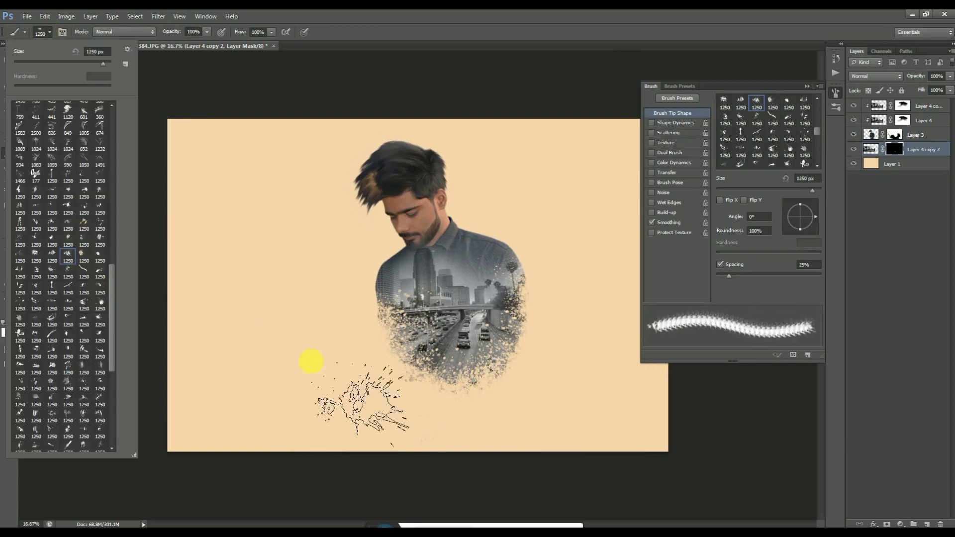
pyautogui.click(311, 361)
pyautogui.press('[')
pyautogui.press('[')
pyautogui.press('[')
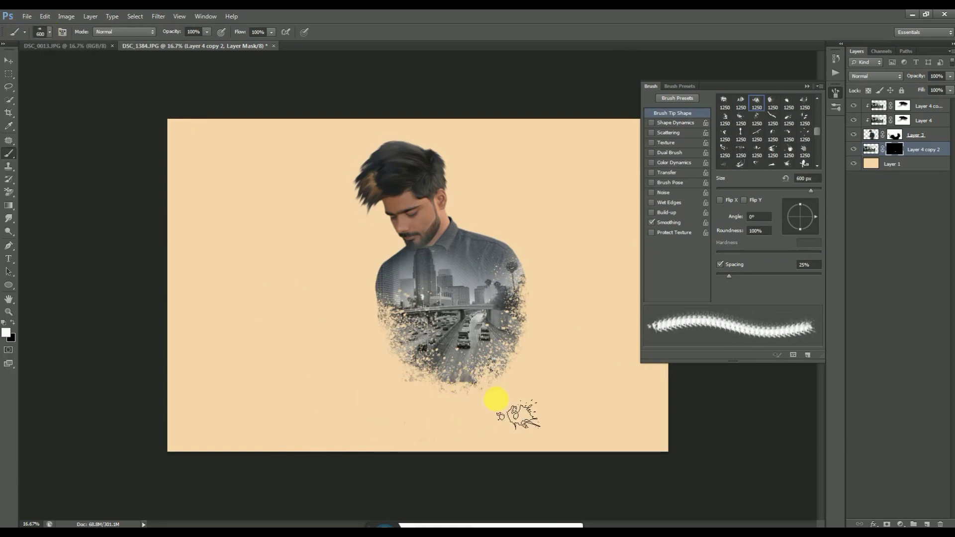
# Stamp city splatter near the right shoulder and along the lower-left edge, tip rotated 178°.
pyautogui.click(522, 314)
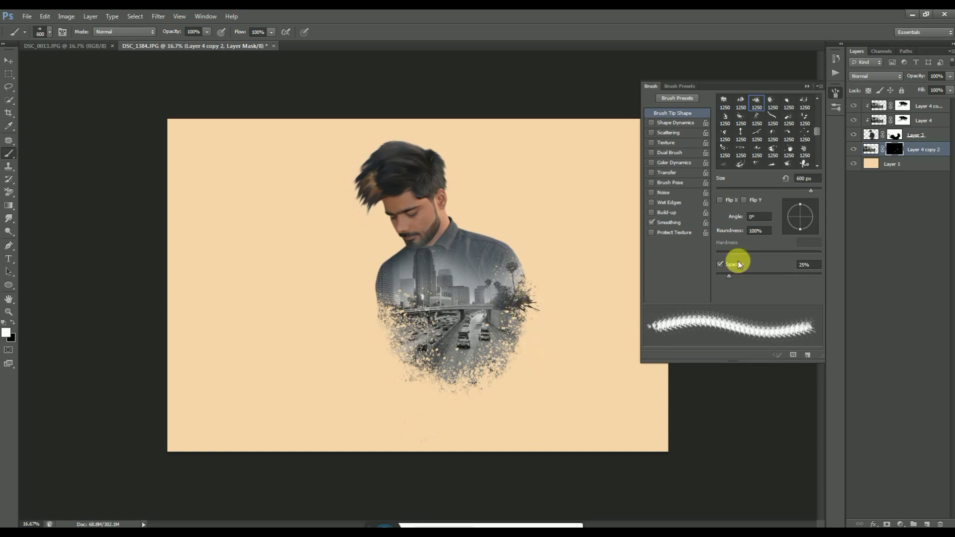
pyautogui.moveTo(798, 229); pyautogui.dragTo(787, 216)
pyautogui.press('[')
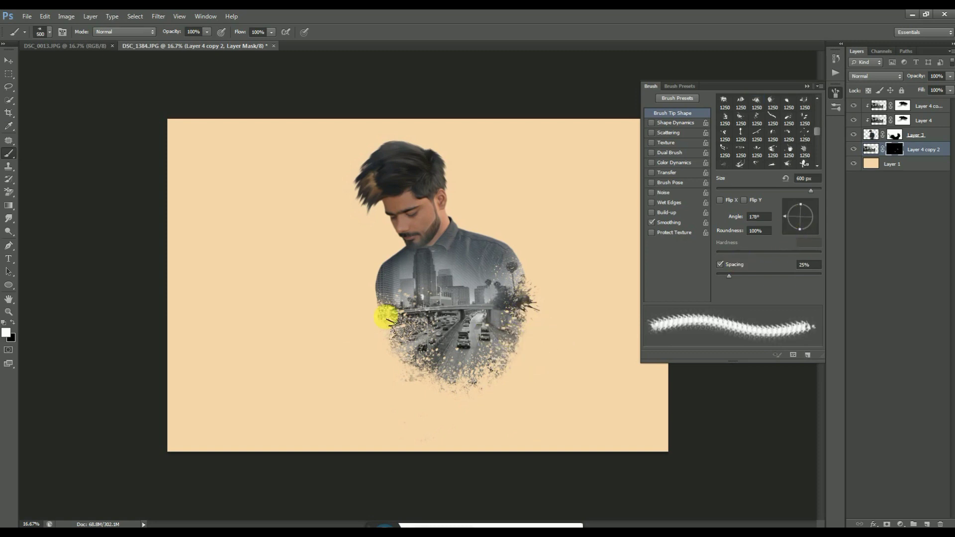
pyautogui.click(384, 325)
pyautogui.click(412, 363)
pyautogui.click(412, 351)
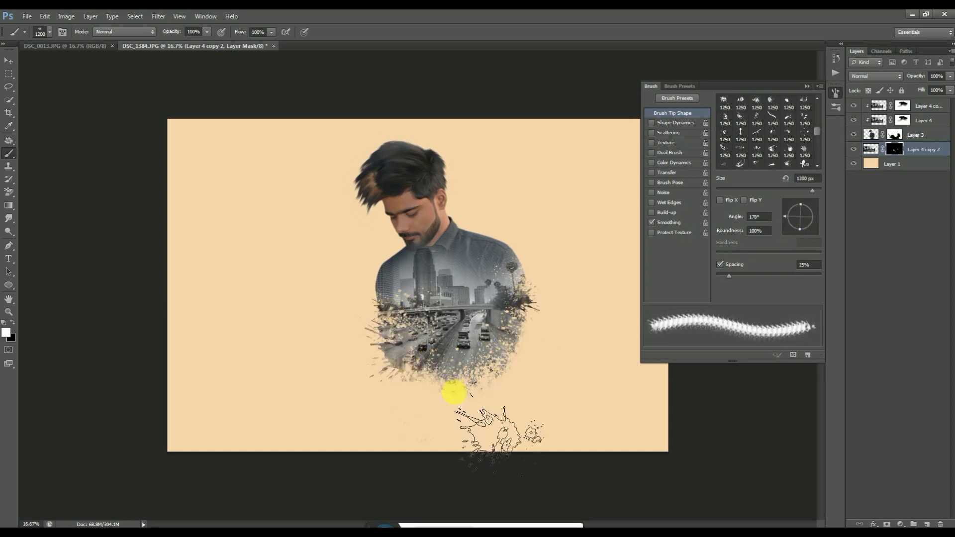
pyautogui.press(']')
pyautogui.press(']')
pyautogui.press(']')
# Paint more splatter along both sides of the figure with another 1250 px brush.
pyautogui.click(52, 35)
pyautogui.click(98, 320)
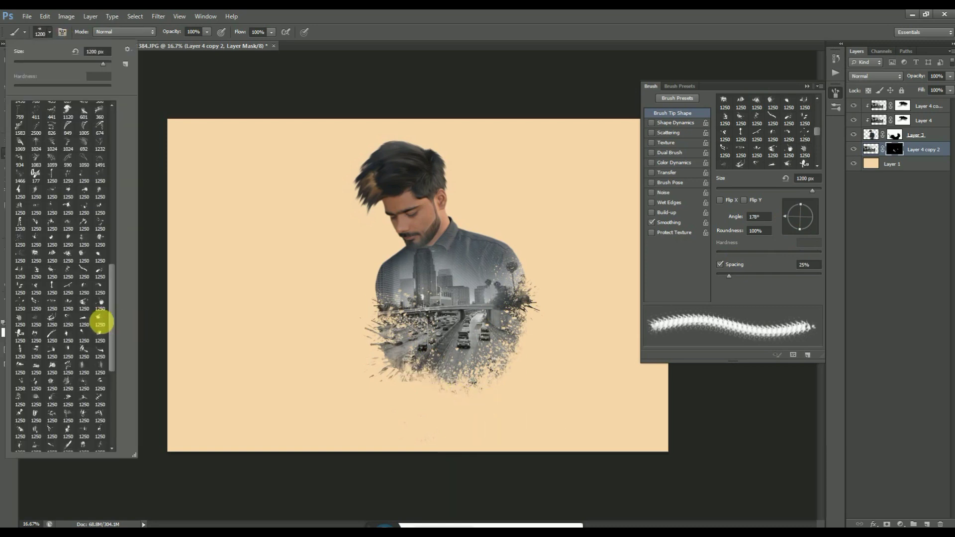
pyautogui.click(405, 371)
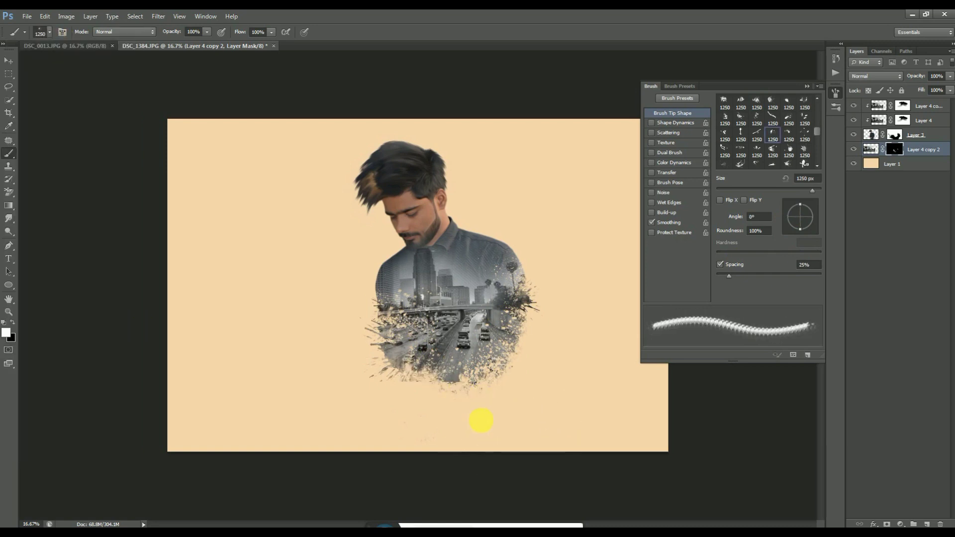
pyautogui.click(853, 149)
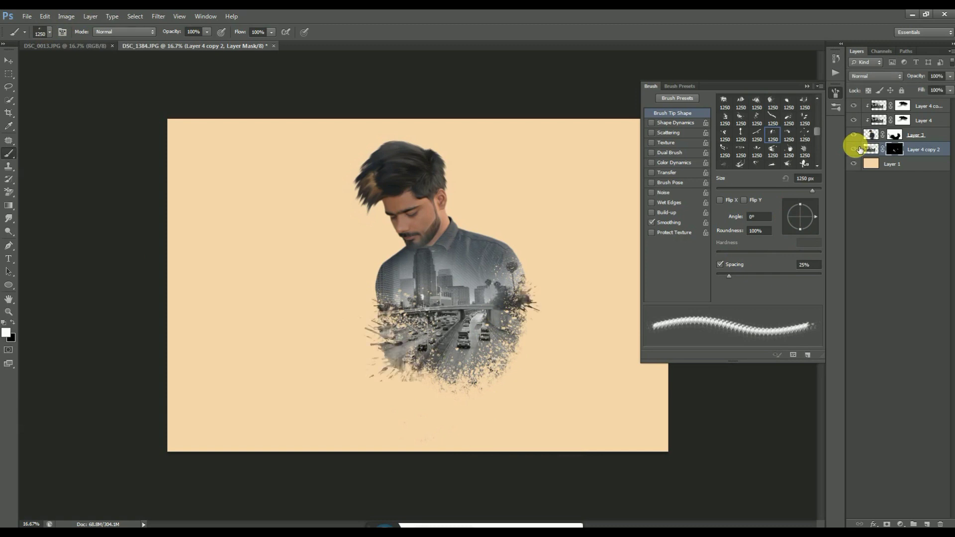
pyautogui.moveTo(522, 321); pyautogui.dragTo(550, 378)
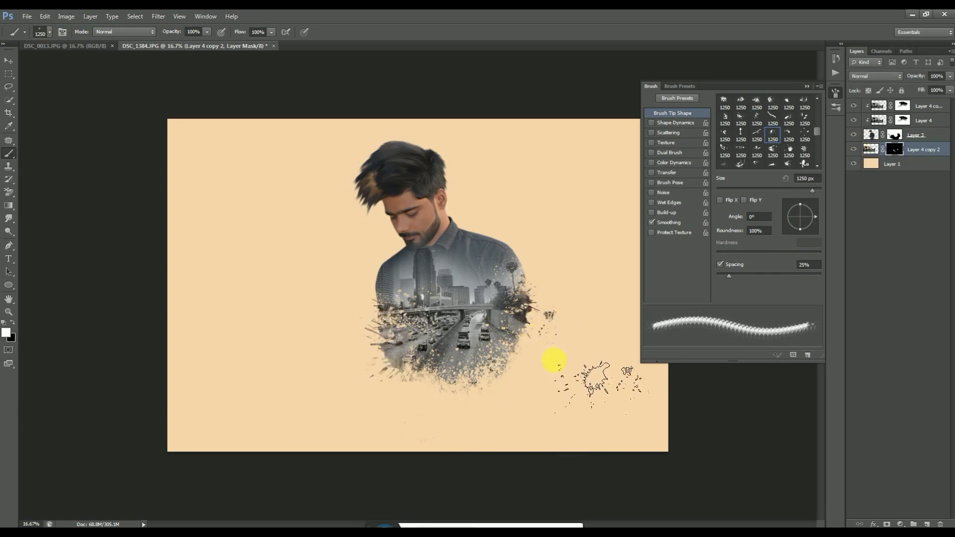
pyautogui.moveTo(818, 219); pyautogui.dragTo(790, 214)
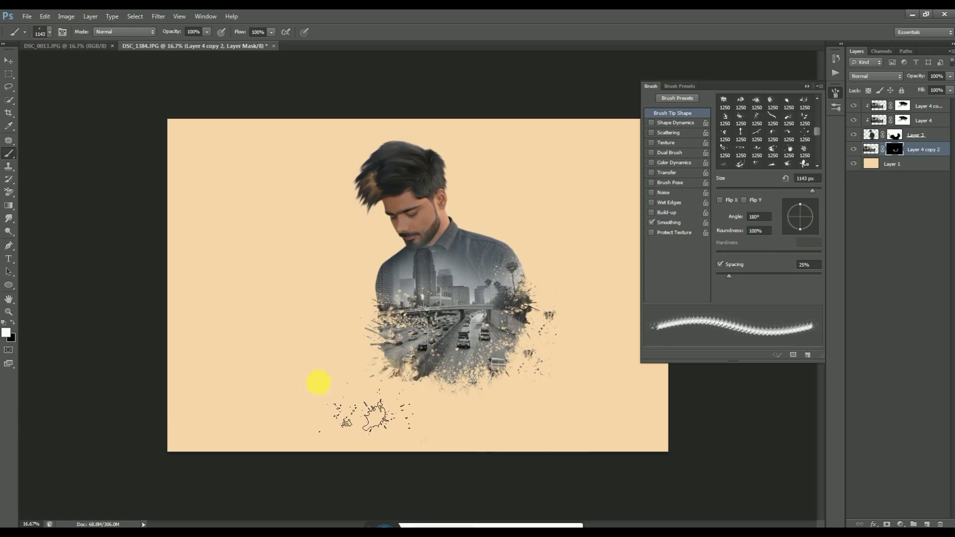
pyautogui.moveTo(393, 314)
pyautogui.mouseDown()
pyautogui.moveTo(538, 379)
pyautogui.moveTo(512, 341)
pyautogui.mouseUp()
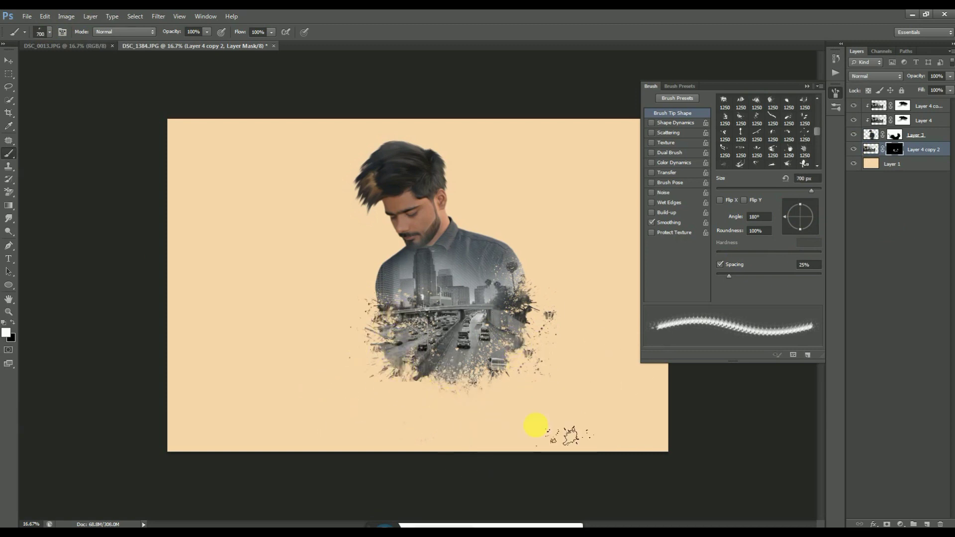
pyautogui.hotkey('ctrl', '-')
pyautogui.hotkey('ctrl', '+')
# Convert Layer 3, the man's portrait, to black and white with Reds at 85.
pyautogui.click(9, 60)
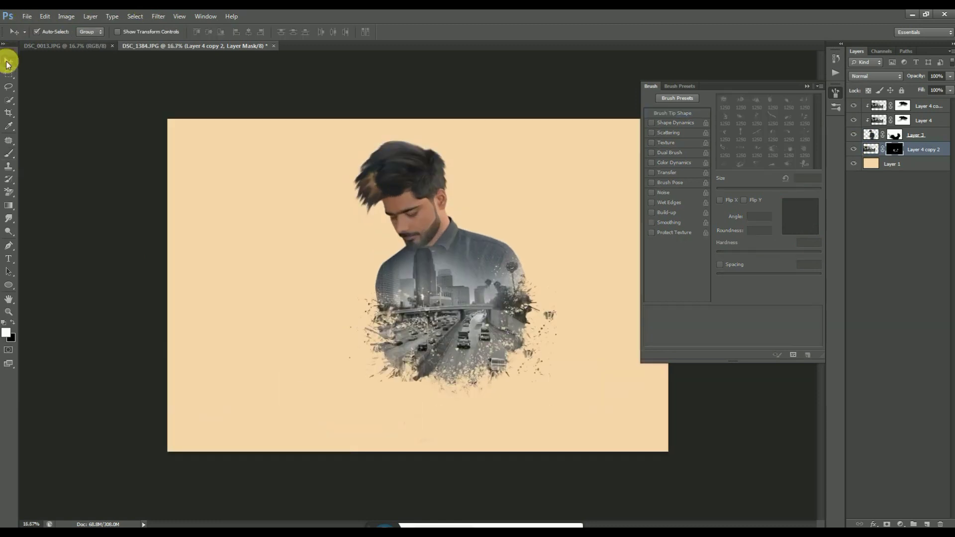
pyautogui.click(924, 134)
pyautogui.click(66, 16)
pyautogui.moveTo(112, 41)
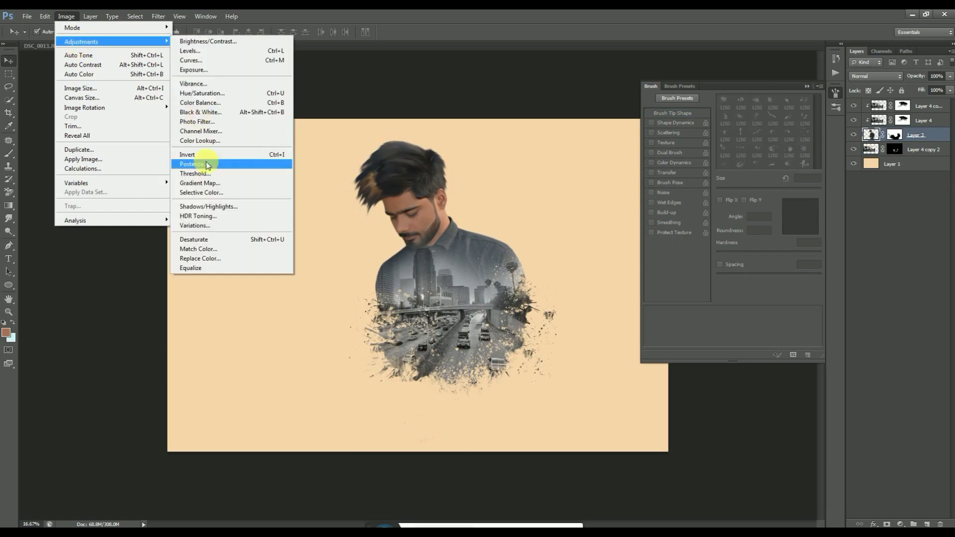
pyautogui.click(214, 114)
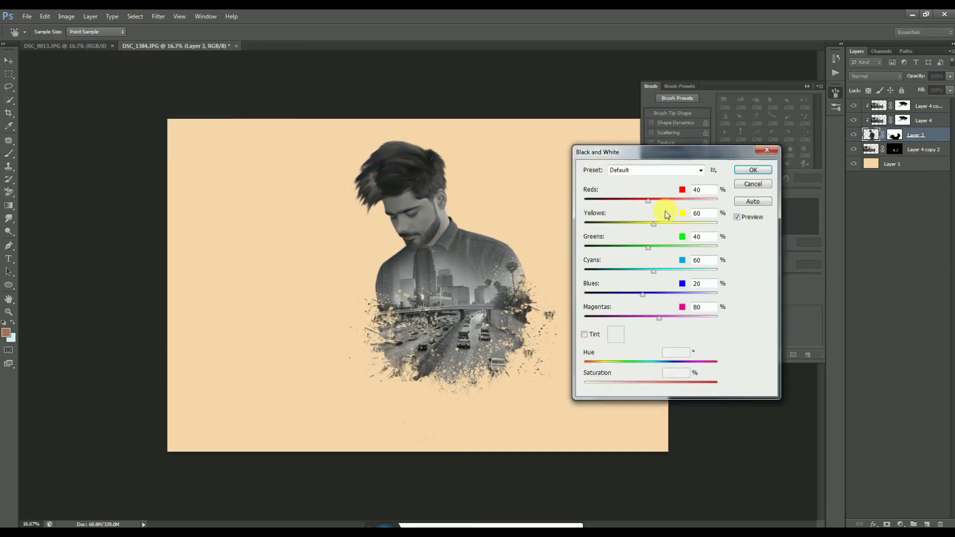
pyautogui.moveTo(647, 202); pyautogui.dragTo(660, 203)
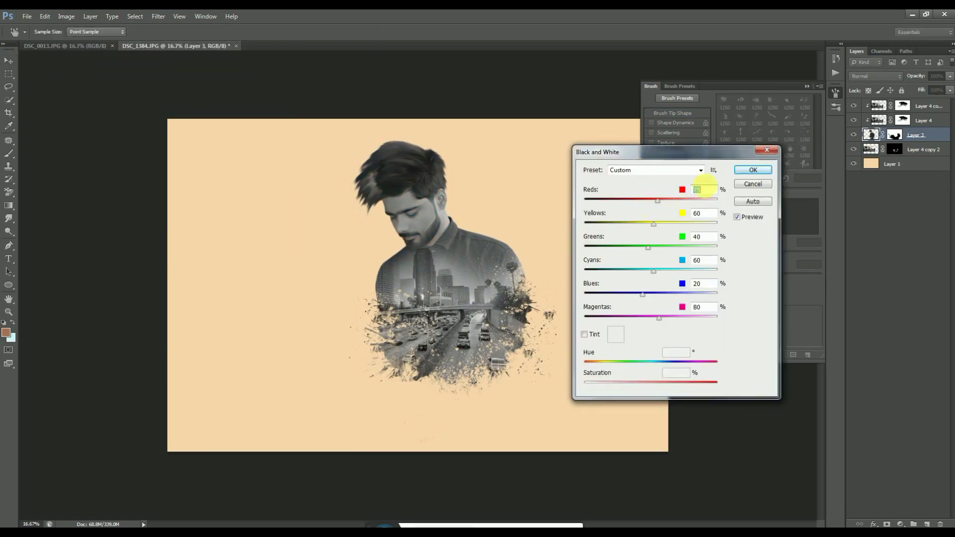
pyautogui.click(749, 170)
pyautogui.hotkey('ctrl', '+')
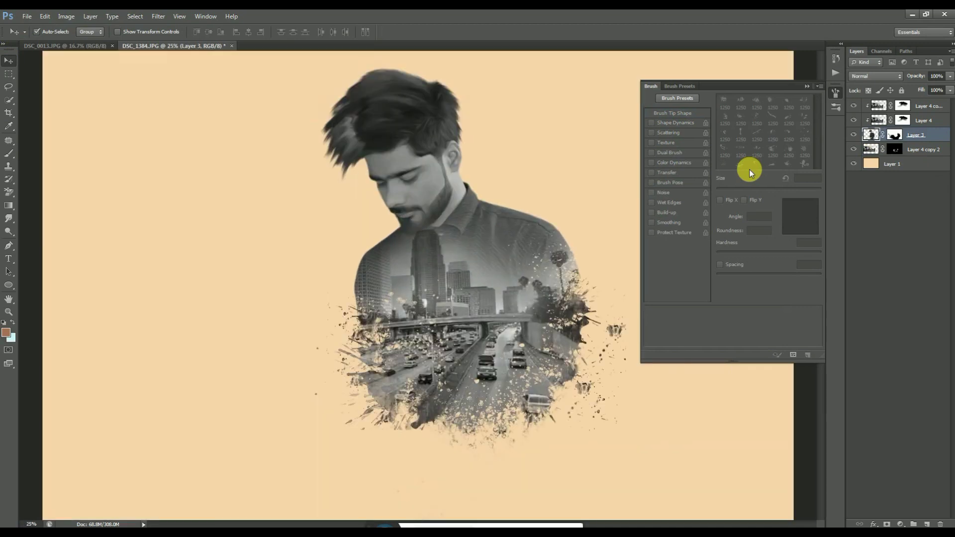
pyautogui.scroll(-2, 478, 299)
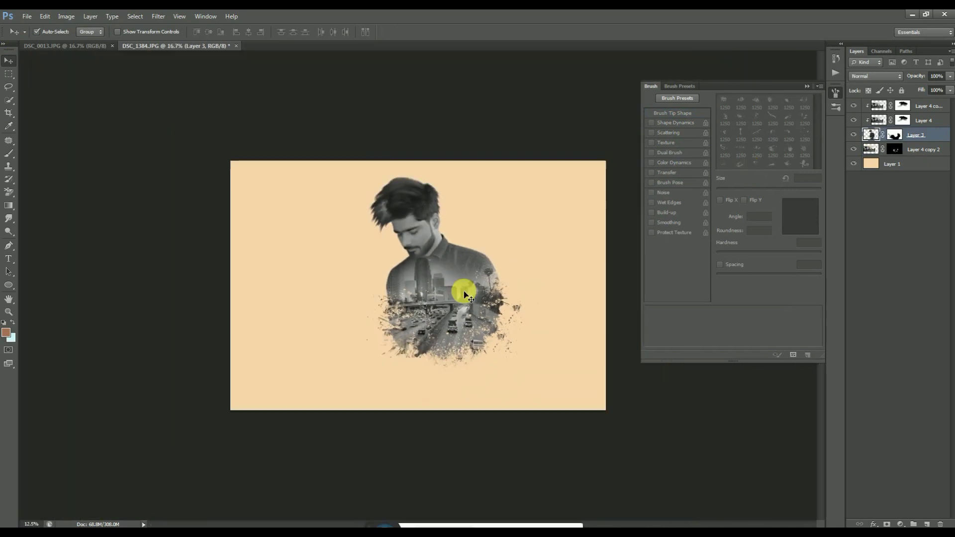
# Add a new empty layer on top and set the foreground to a saturated red-orange.
pyautogui.click(925, 524)
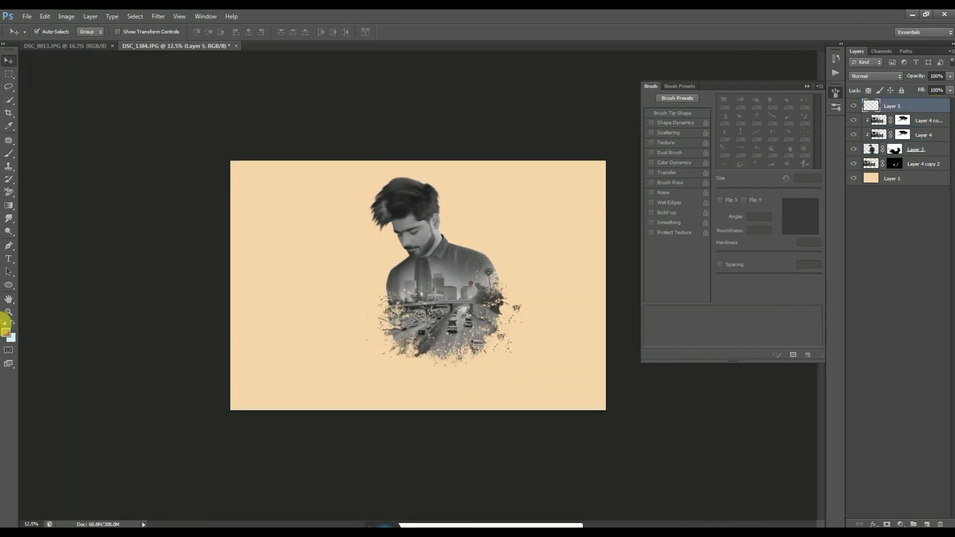
pyautogui.click(6, 331)
pyautogui.click(677, 409)
pyautogui.moveTo(677, 413); pyautogui.dragTo(677, 430)
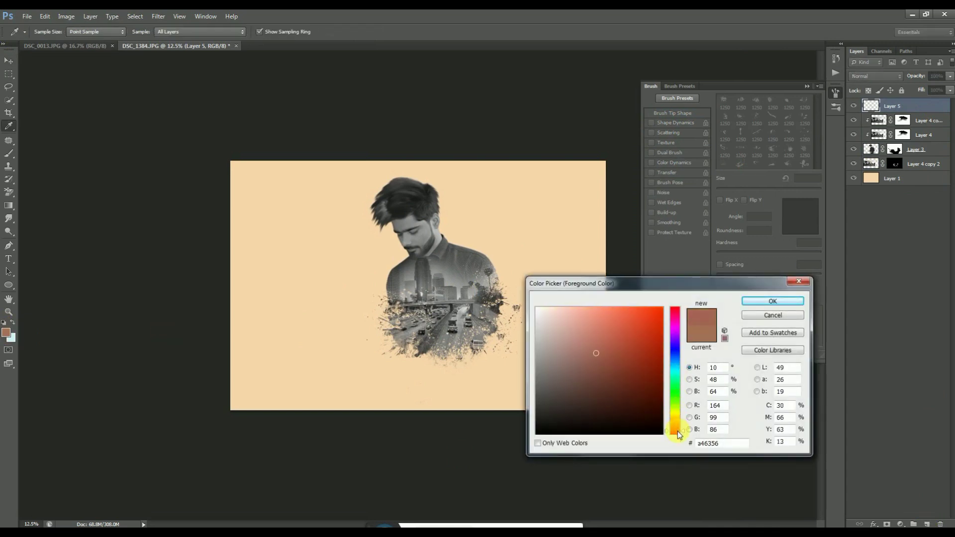
pyautogui.click(592, 269)
pyautogui.moveTo(664, 377); pyautogui.dragTo(674, 429)
pyautogui.click(650, 341)
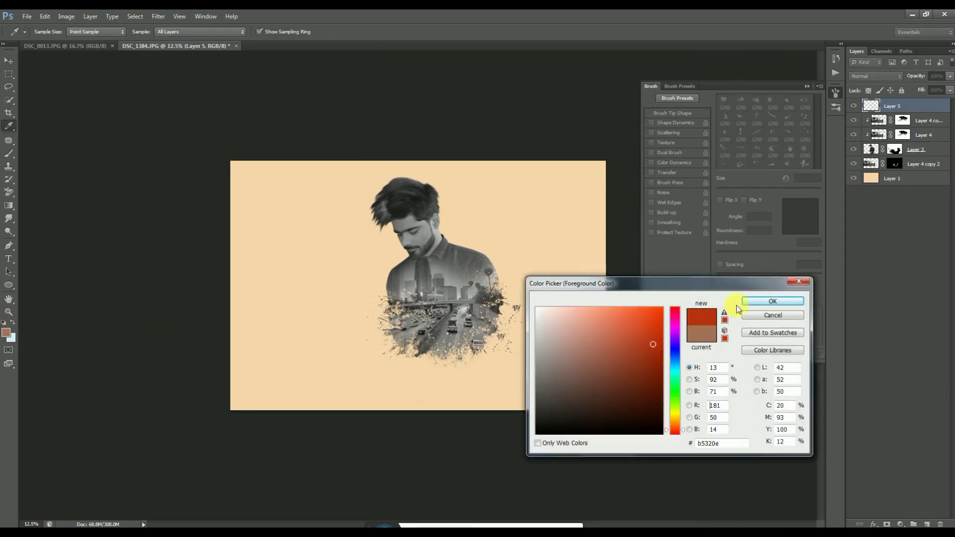
# Paint a soft round red dab near the hair and scale it into a large glow.
pyautogui.click(772, 300)
pyautogui.click(8, 154)
pyautogui.rightClick(69, 61)
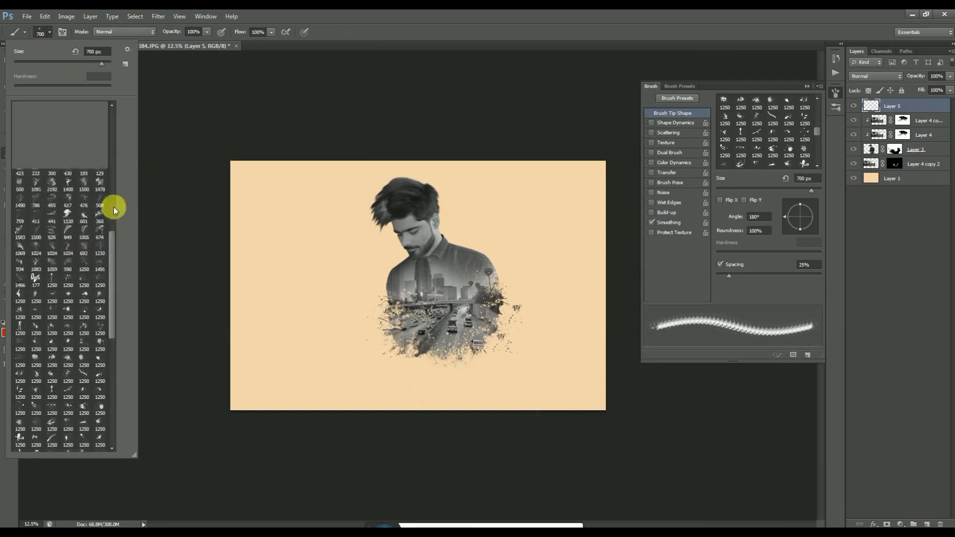
pyautogui.scroll(5, 112, 207)
pyautogui.click(105, 137)
pyautogui.click(428, 201)
pyautogui.hotkey('ctrl', 't')
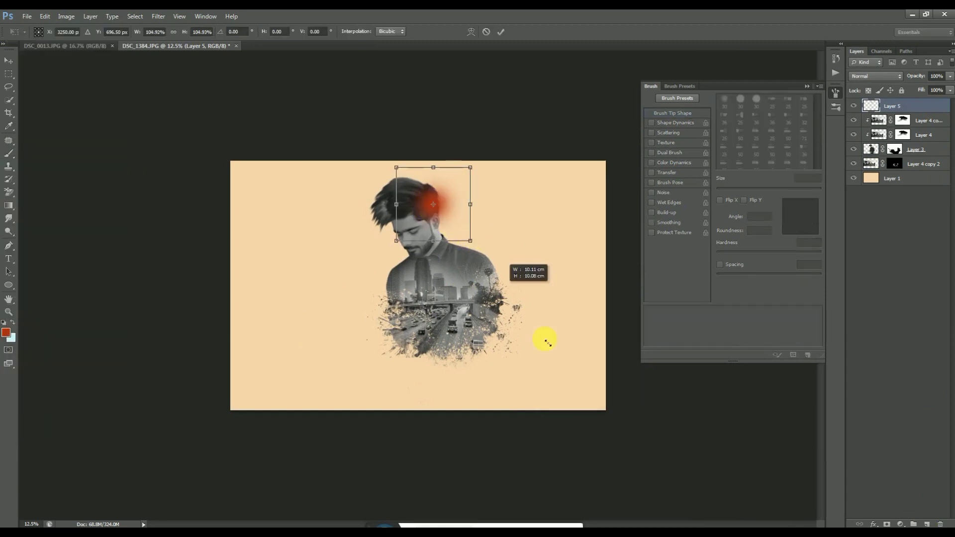
pyautogui.moveTo(450, 223); pyautogui.dragTo(431, 77)
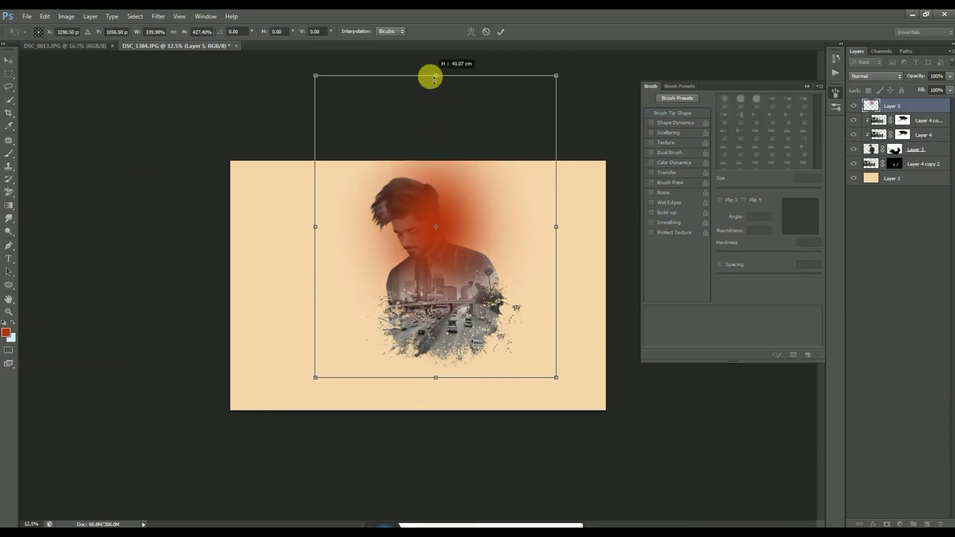
pyautogui.press('Return')
pyautogui.click(877, 76)
# Set the red glow layer to Overlay, clip it to the man, scale to ~128%, opacity 82%.
pyautogui.click(877, 127)
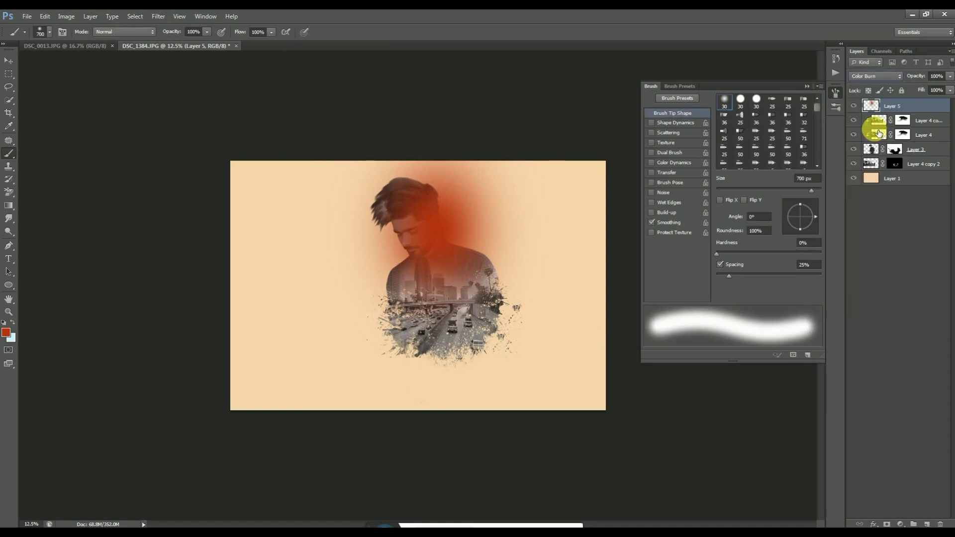
pyautogui.click(879, 76)
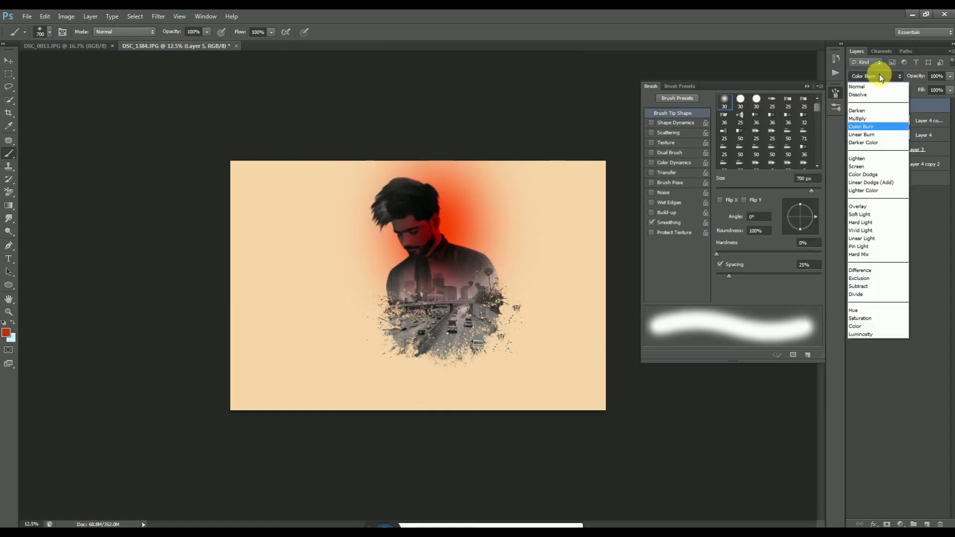
pyautogui.click(866, 206)
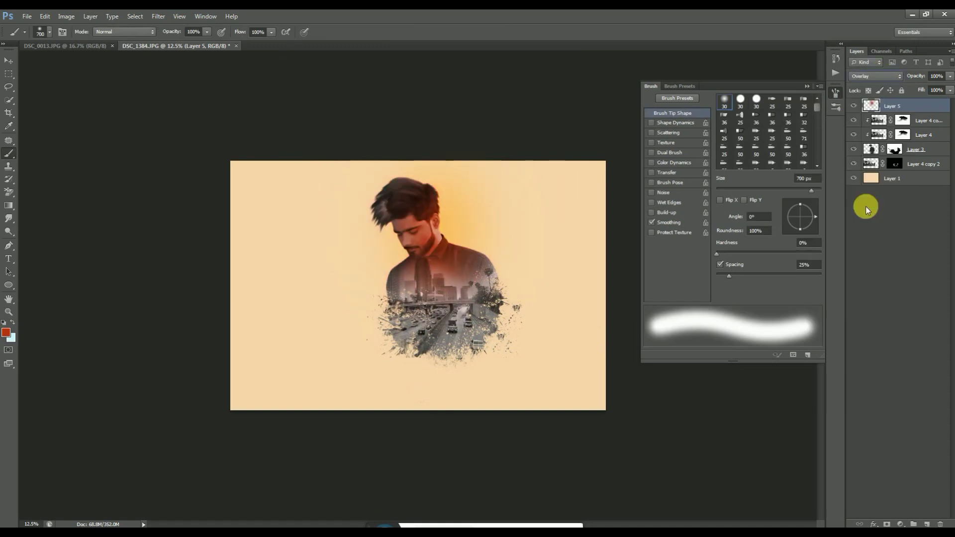
pyautogui.keyDown('alt'); pyautogui.click(878, 115); pyautogui.keyUp('alt')
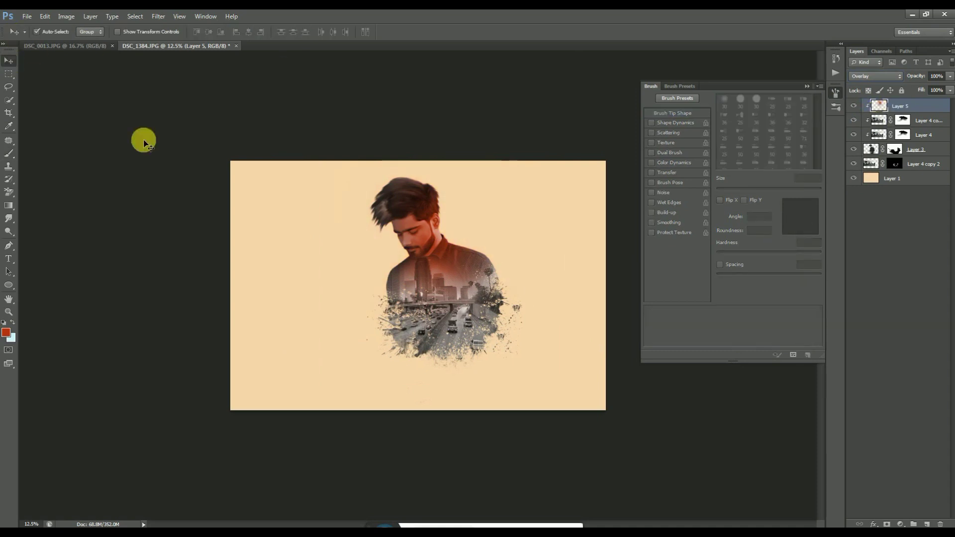
pyautogui.hotkey('ctrl', 't')
pyautogui.moveTo(554, 380)
pyautogui.mouseDown()
pyautogui.moveTo(601, 413)
pyautogui.moveTo(590, 363)
pyautogui.moveTo(562, 327)
pyautogui.mouseUp()
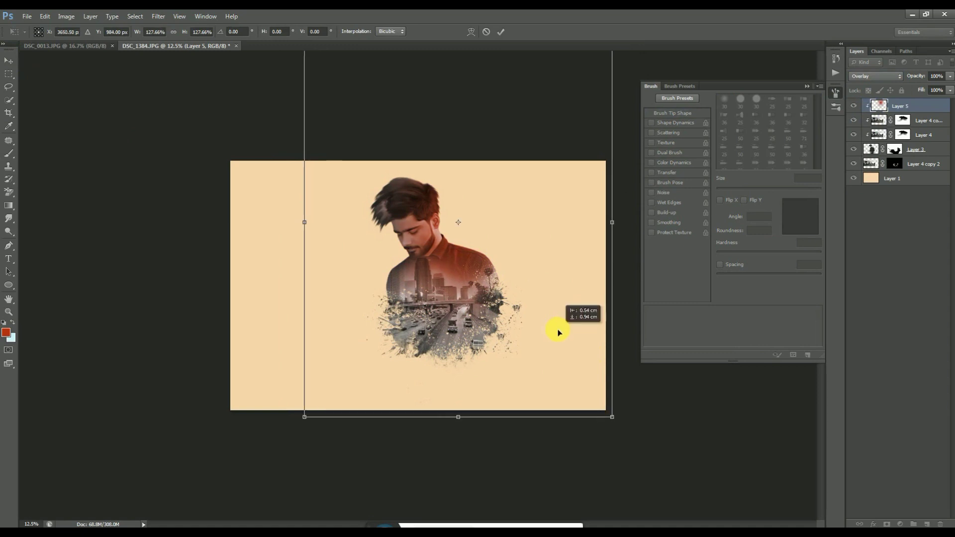
pyautogui.click(950, 76)
pyautogui.moveTo(942, 89); pyautogui.dragTo(943, 89)
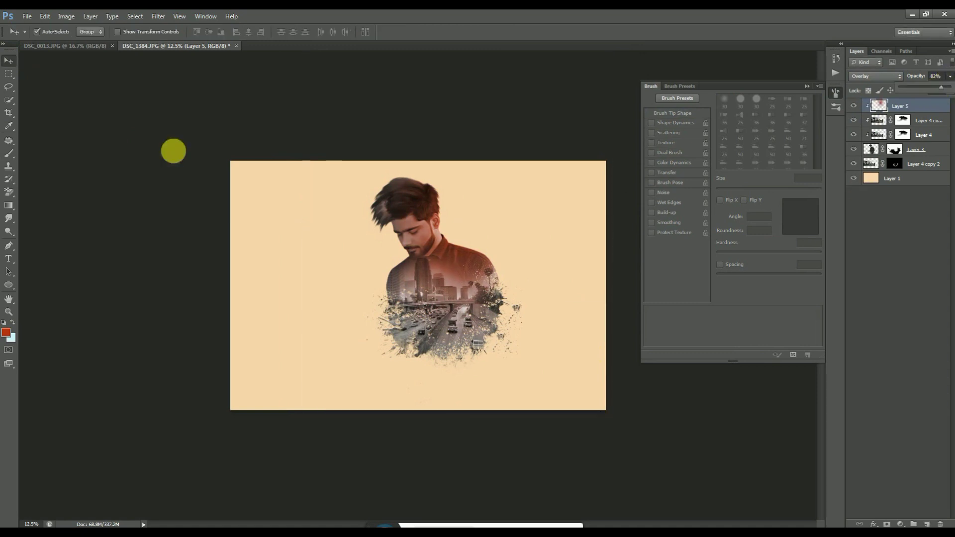
# Pick a strong orange and paint a soft blob over the chest on a new layer.
pyautogui.click(7, 333)
pyautogui.click(674, 418)
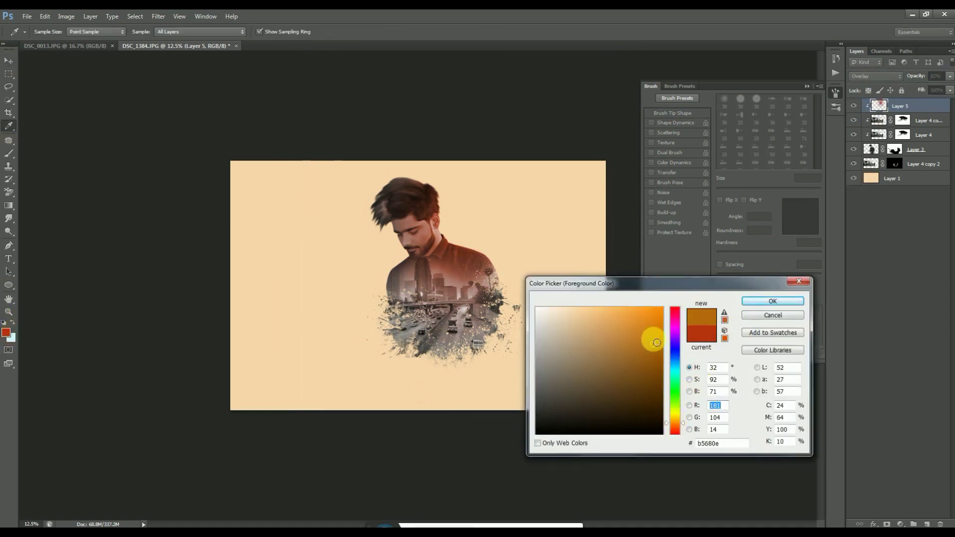
pyautogui.click(649, 337)
pyautogui.click(766, 301)
pyautogui.click(8, 155)
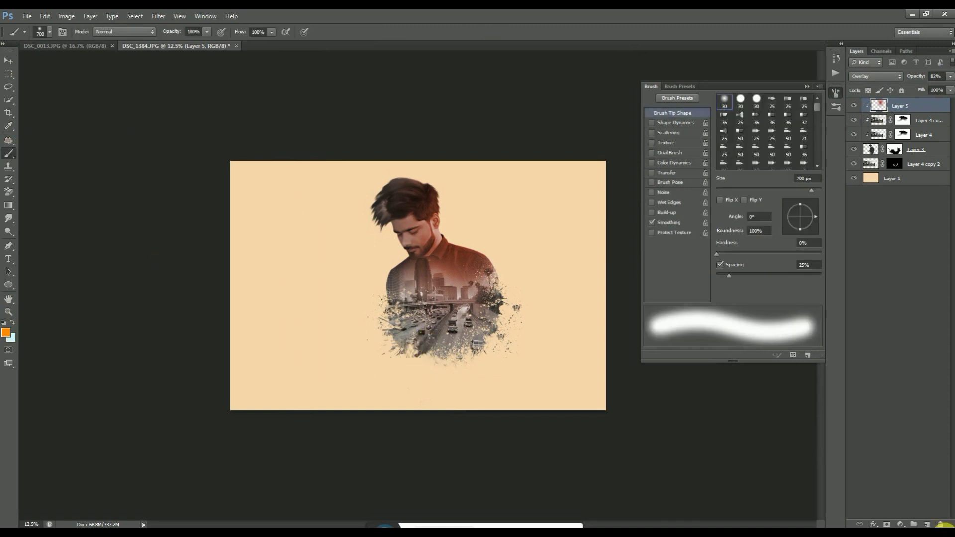
pyautogui.click(926, 524)
pyautogui.click(414, 334)
# Resize and reposition the orange blob to sit over the chest.
pyautogui.hotkey('ctrl', 't')
pyautogui.moveTo(443, 366)
pyautogui.mouseDown()
pyautogui.moveTo(600, 481)
pyautogui.moveTo(547, 441)
pyautogui.mouseUp()
pyautogui.moveTo(500, 382)
pyautogui.mouseDown()
pyautogui.moveTo(515, 413)
pyautogui.moveTo(539, 324)
pyautogui.mouseUp()
pyautogui.moveTo(579, 400)
pyautogui.mouseDown()
pyautogui.moveTo(503, 341)
pyautogui.moveTo(528, 353)
pyautogui.mouseUp()
pyautogui.moveTo(496, 304); pyautogui.dragTo(499, 307)
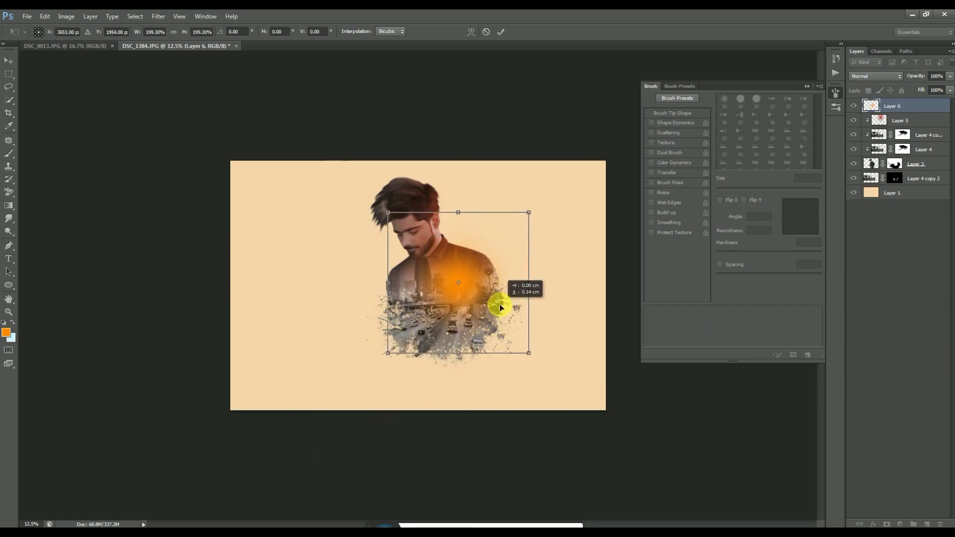
pyautogui.press('Return')
# Set the orange glow layer to Screen and lower its opacity to 72%.
pyautogui.click(875, 76)
pyautogui.click(866, 163)
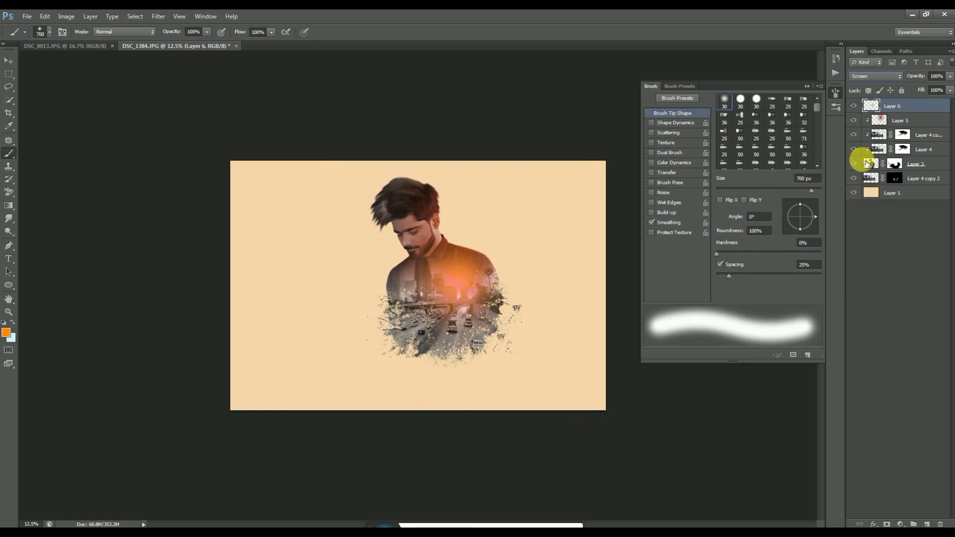
pyautogui.click(8, 60)
pyautogui.click(951, 76)
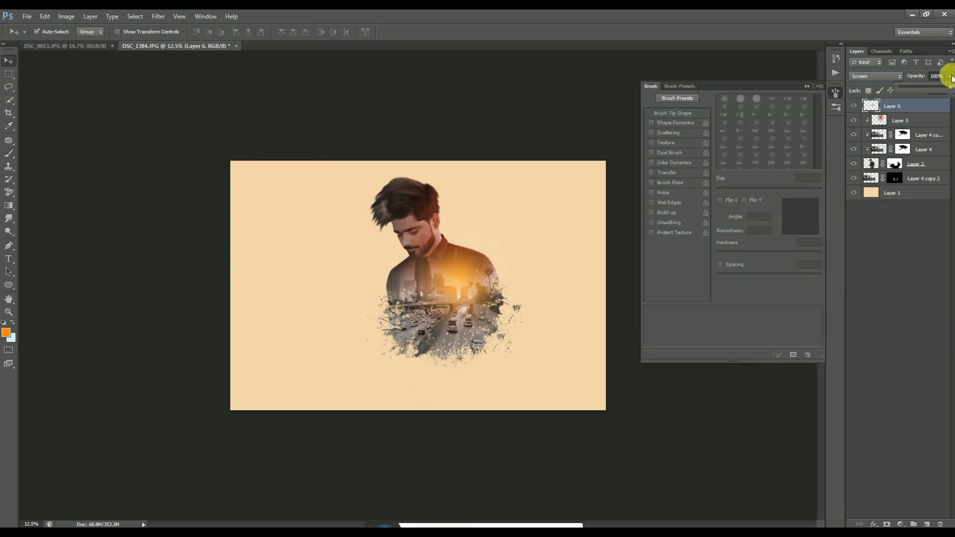
pyautogui.moveTo(950, 77)
pyautogui.mouseDown()
pyautogui.moveTo(928, 88)
pyautogui.moveTo(938, 88)
pyautogui.mouseUp()
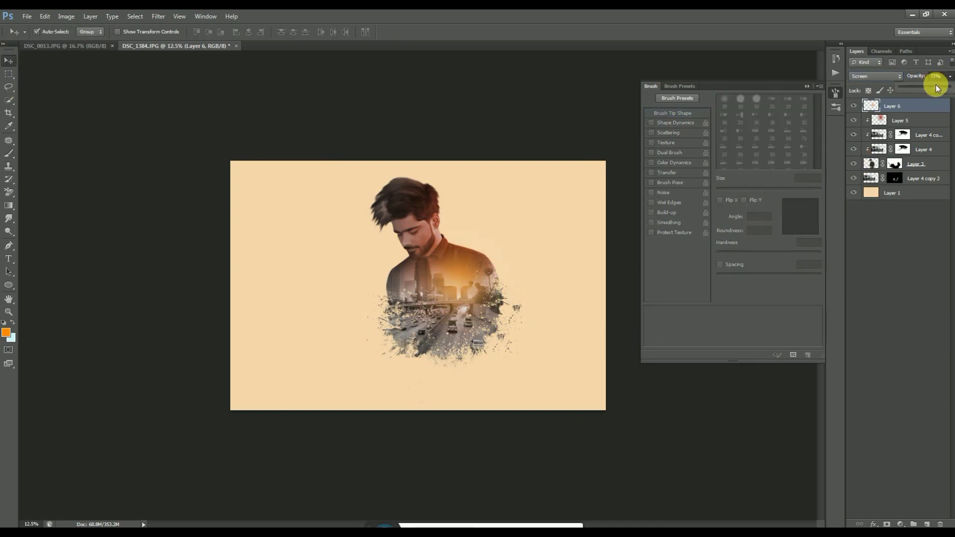
pyautogui.hotkey('ctrl', '+')
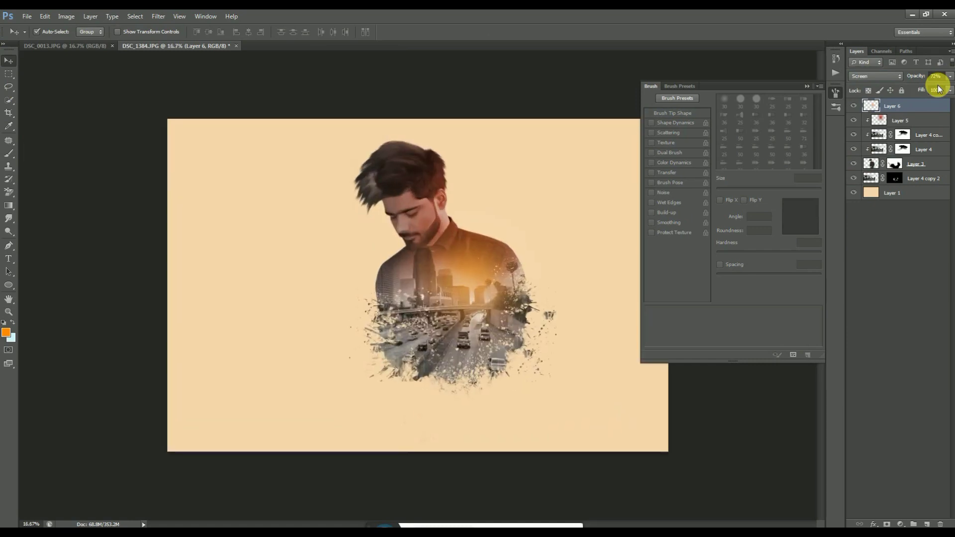
pyautogui.click(949, 90)
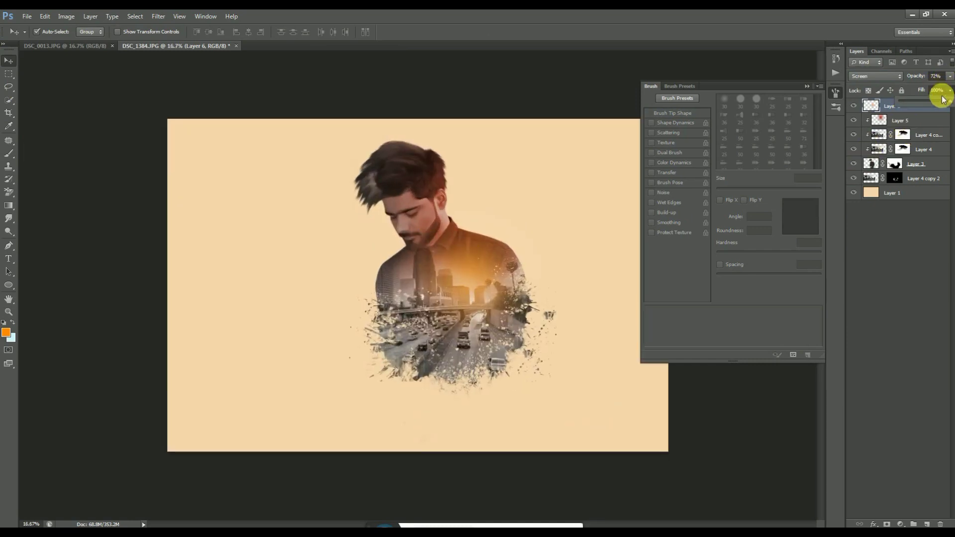
# Fill the beige background layer with white.
pyautogui.click(868, 193)
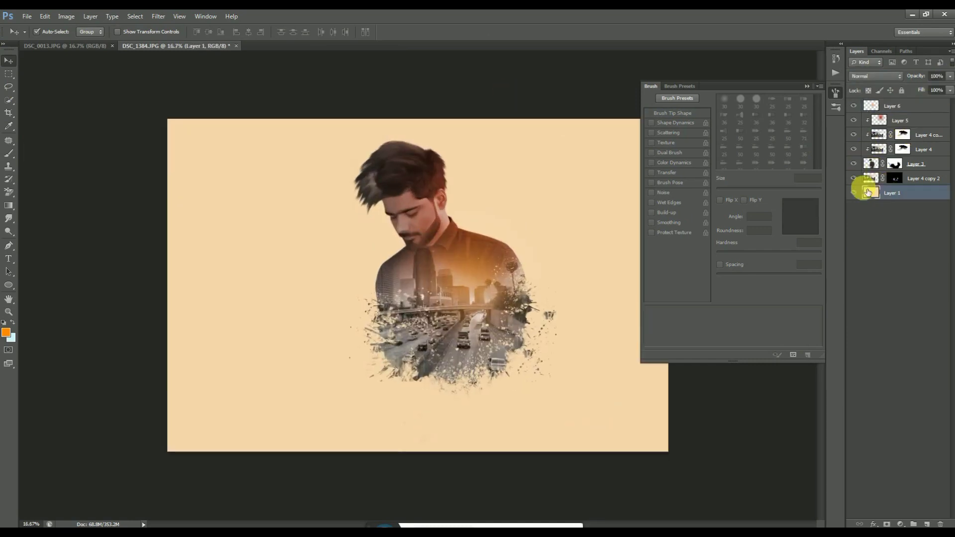
pyautogui.click(854, 193)
pyautogui.click(6, 332)
pyautogui.moveTo(593, 382)
pyautogui.mouseDown()
pyautogui.moveTo(565, 323)
pyautogui.moveTo(536, 308)
pyautogui.mouseUp()
pyautogui.click(778, 302)
pyautogui.press('v')
pyautogui.hotkey('ctrl', 'BackSpace')
pyautogui.hotkey('alt', 'BackSpace')
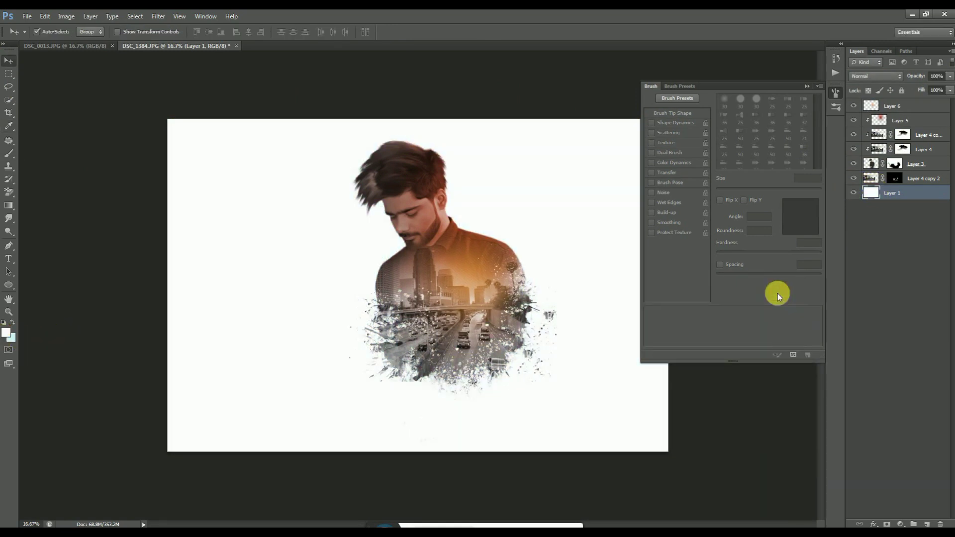
pyautogui.click(813, 86)
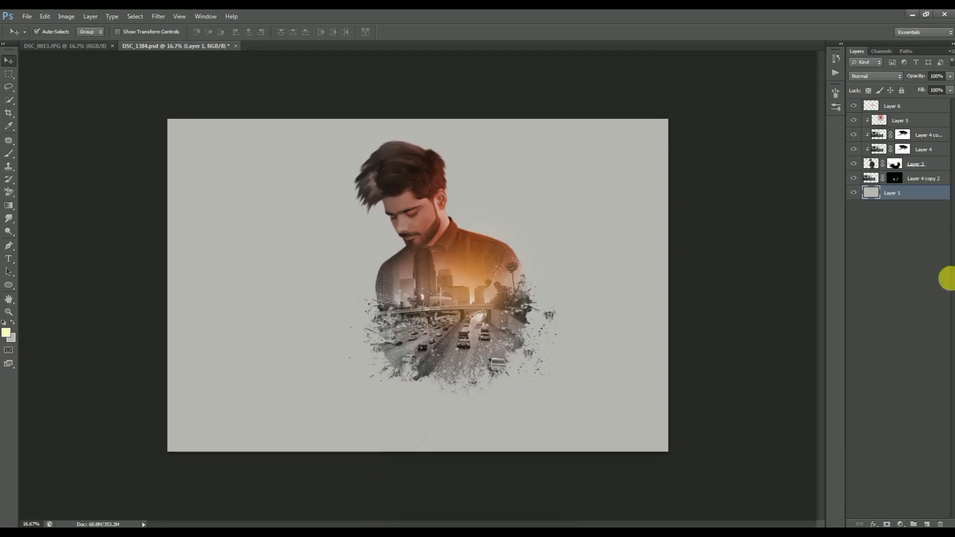
# On new Layer 7, paint a pale yellow f6f398 dab and stretch it into a wide glow.
pyautogui.click(926, 524)
pyautogui.click(6, 332)
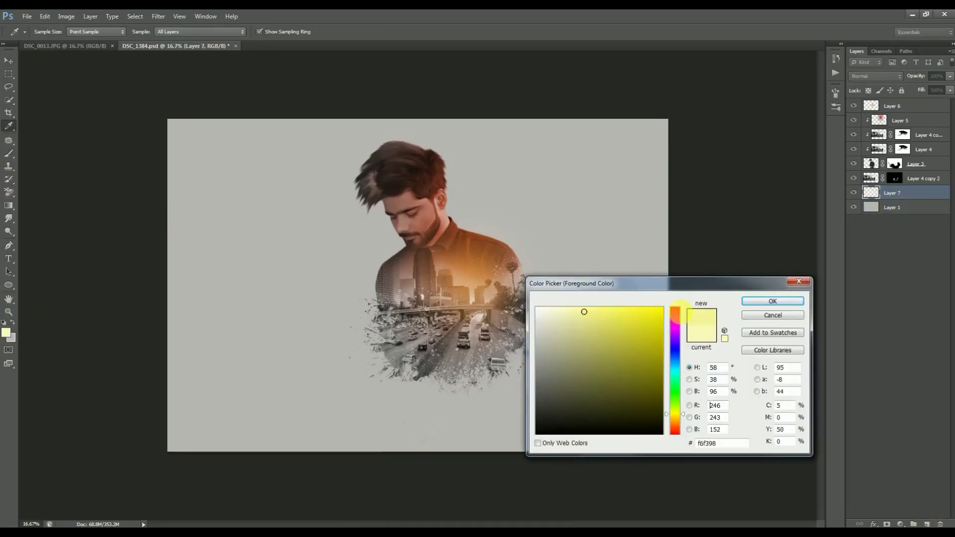
pyautogui.press('Return')
pyautogui.click(457, 271)
pyautogui.hotkey('ctrl', 't')
pyautogui.moveTo(506, 305)
pyautogui.mouseDown()
pyautogui.moveTo(776, 508)
pyautogui.moveTo(595, 359)
pyautogui.mouseUp()
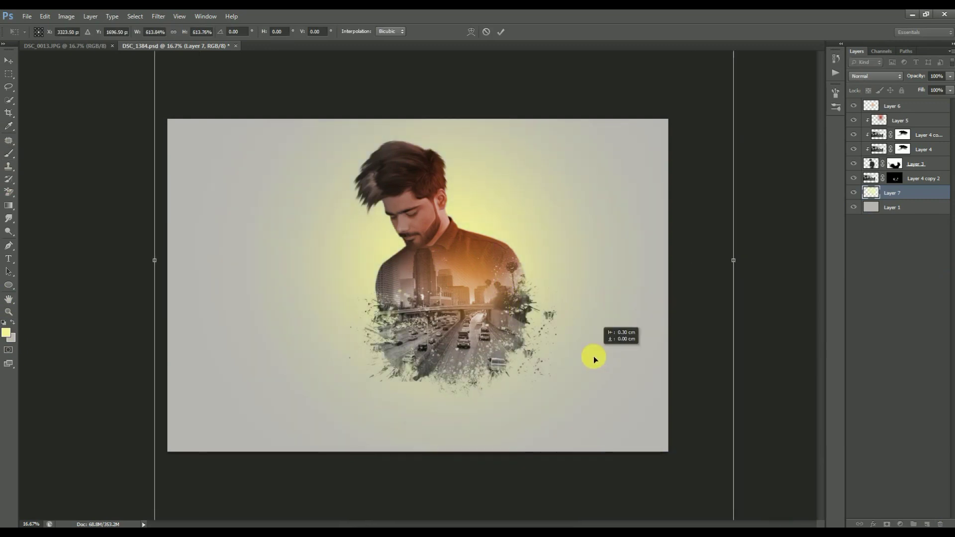
pyautogui.moveTo(721, 260); pyautogui.dragTo(774, 270)
pyautogui.press('Return')
# Confirm Layer 6 at 72% opacity and select it at the top of the stack.
pyautogui.press('b')
pyautogui.click(950, 75)
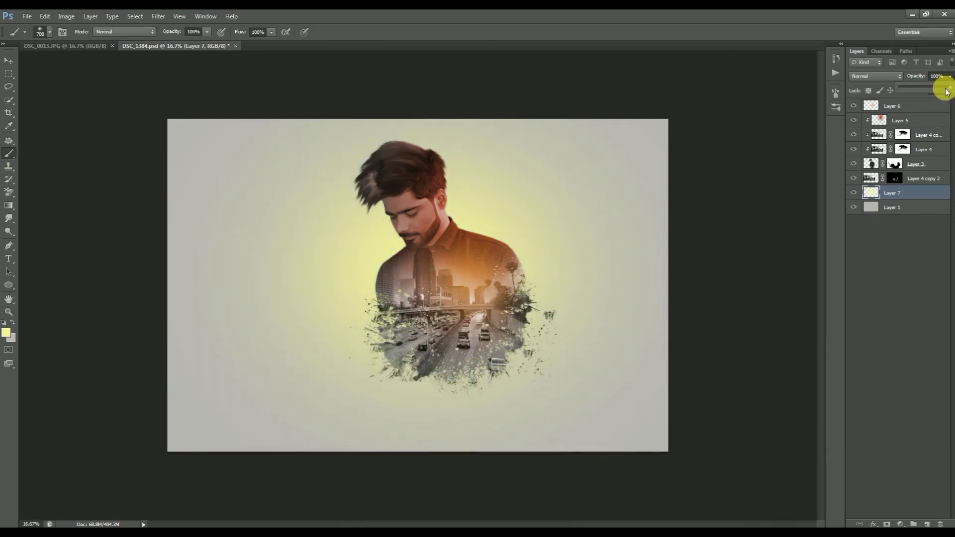
pyautogui.click(8, 60)
pyautogui.click(913, 106)
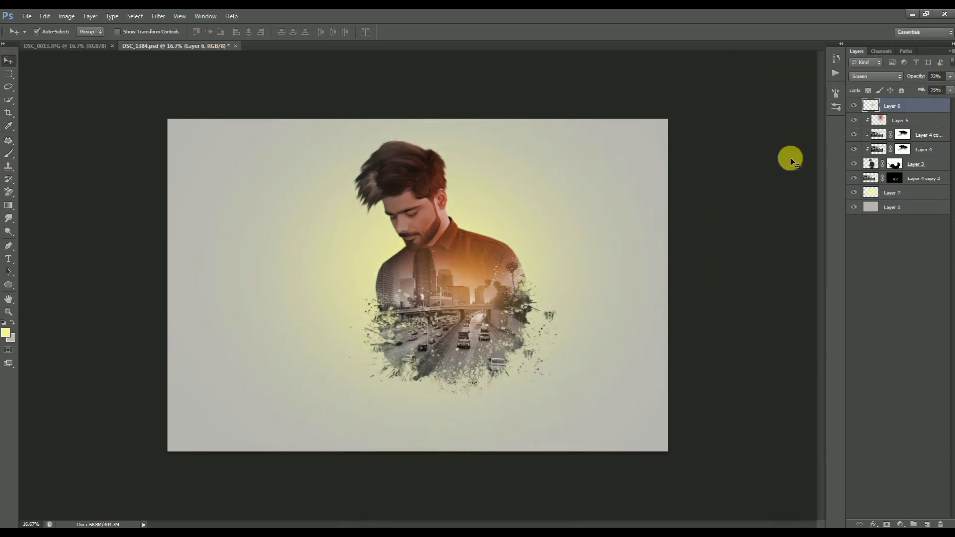
# Stamp visible layers into a new layer and warm it with Color Balance: magenta midtones, highlights yellow -16.
pyautogui.hotkey('ctrl', 'shift', 'alt', 'e')
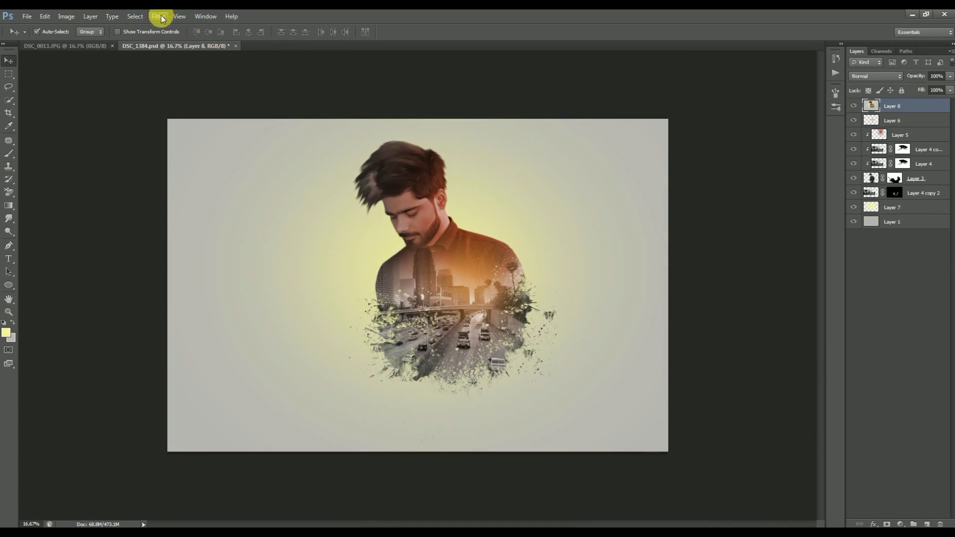
pyautogui.click(900, 524)
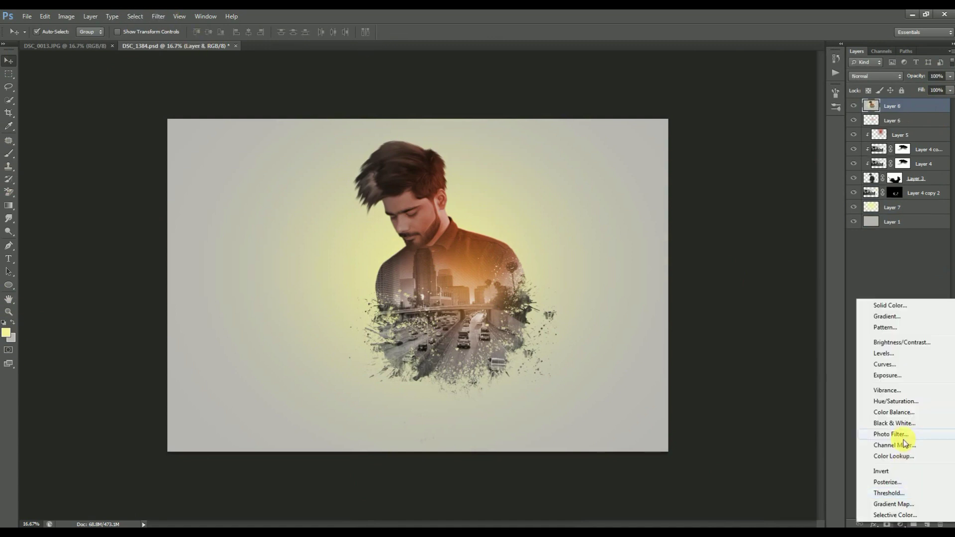
pyautogui.click(893, 413)
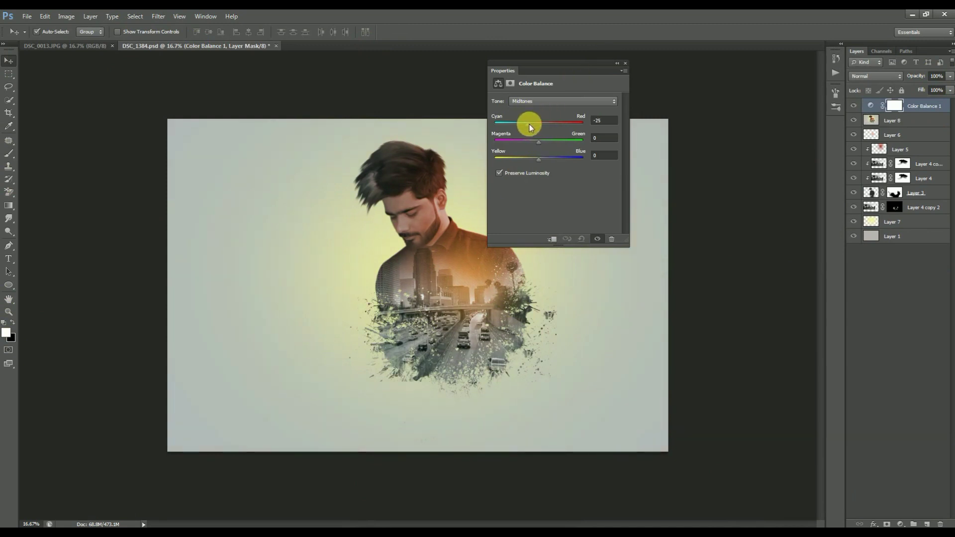
pyautogui.moveTo(537, 141); pyautogui.dragTo(535, 142)
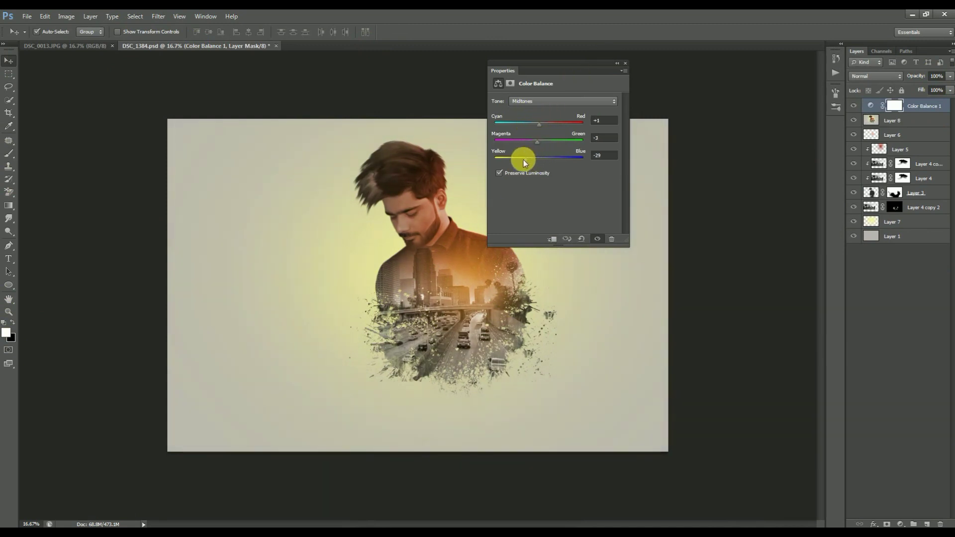
pyautogui.click(545, 101)
pyautogui.click(546, 101)
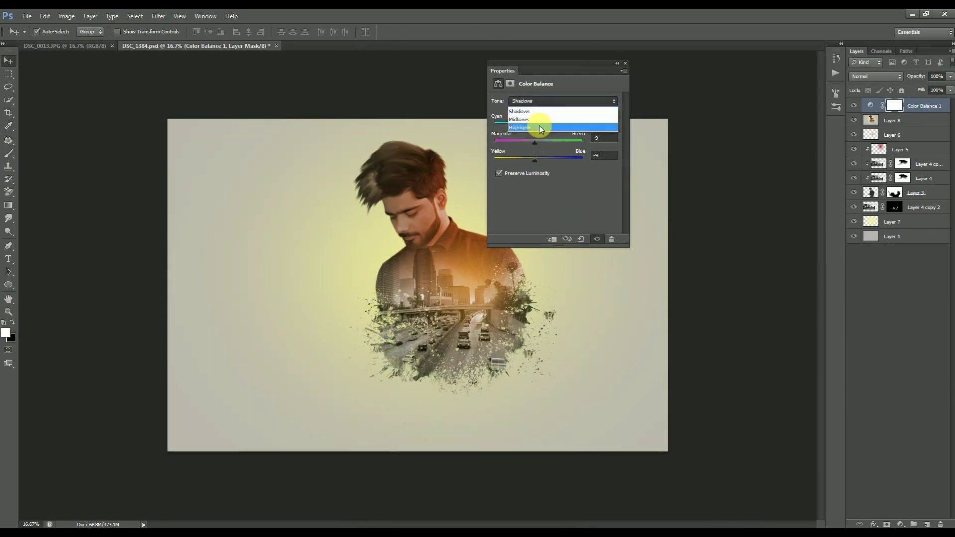
pyautogui.click(539, 124)
pyautogui.moveTo(533, 157); pyautogui.dragTo(531, 160)
pyautogui.click(539, 128)
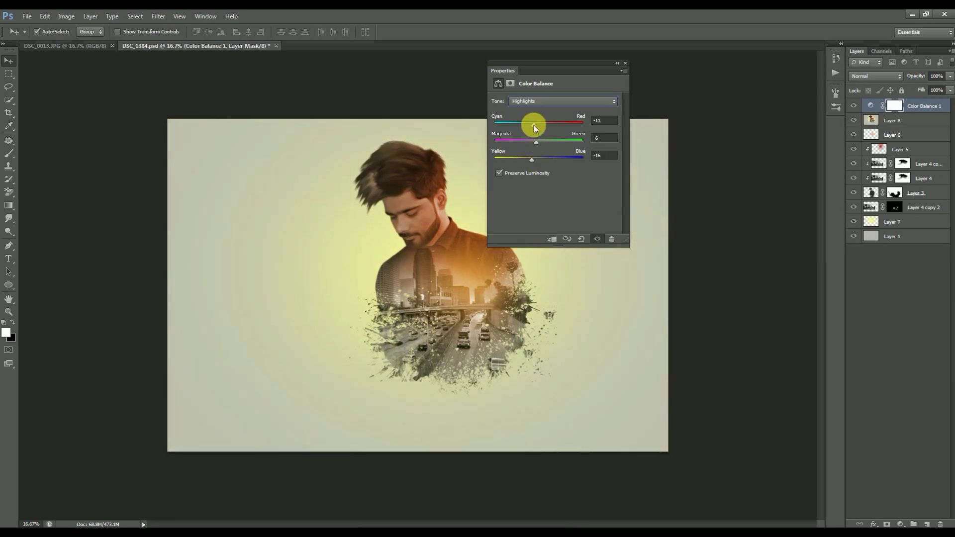
pyautogui.click(622, 62)
# Compare the Color Balance before and after, then merge Layer 8 and Color Balance 1 into one layer.
pyautogui.keyDown('shift'); pyautogui.click(884, 121); pyautogui.keyUp('shift')
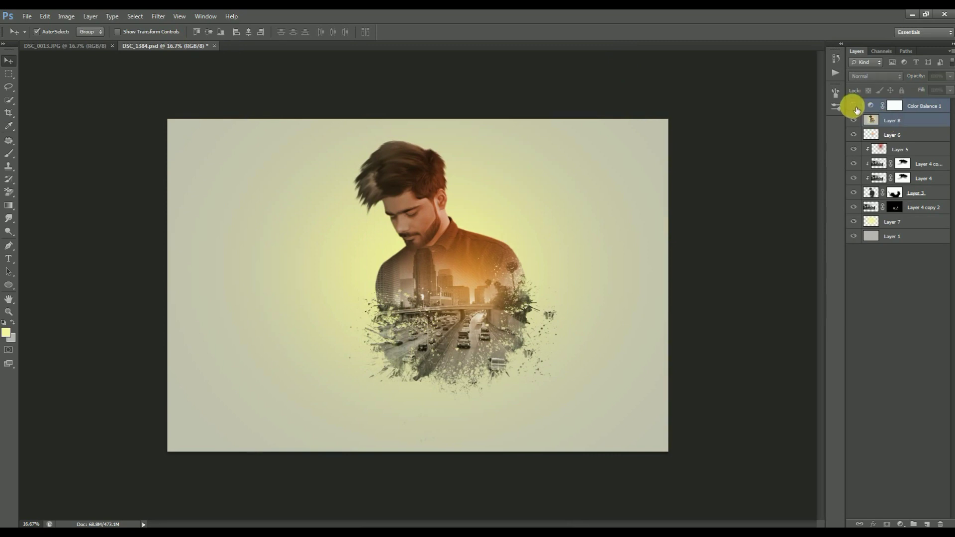
pyautogui.click(854, 107)
pyautogui.click(854, 106)
pyautogui.click(854, 107)
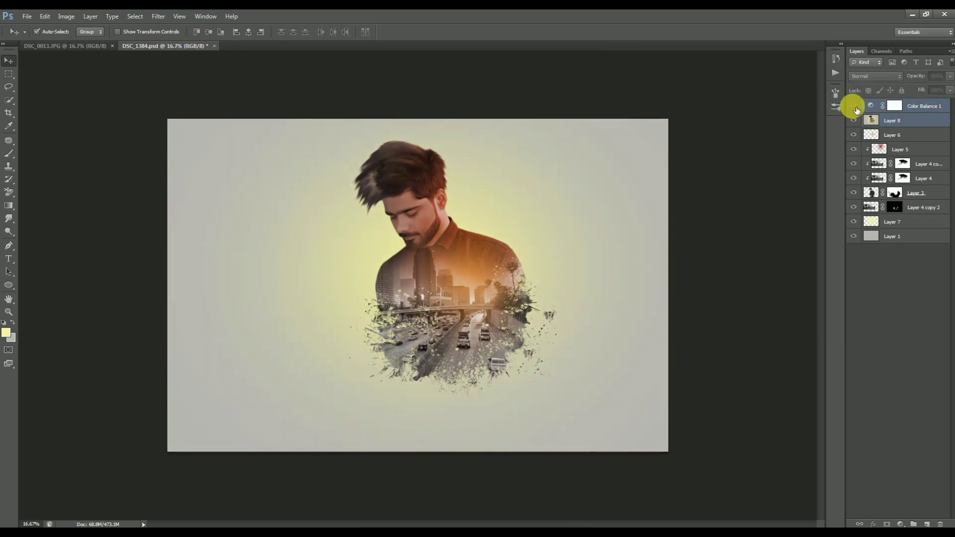
pyautogui.rightClick(892, 120)
pyautogui.press('Escape')
pyautogui.rightClick(916, 106)
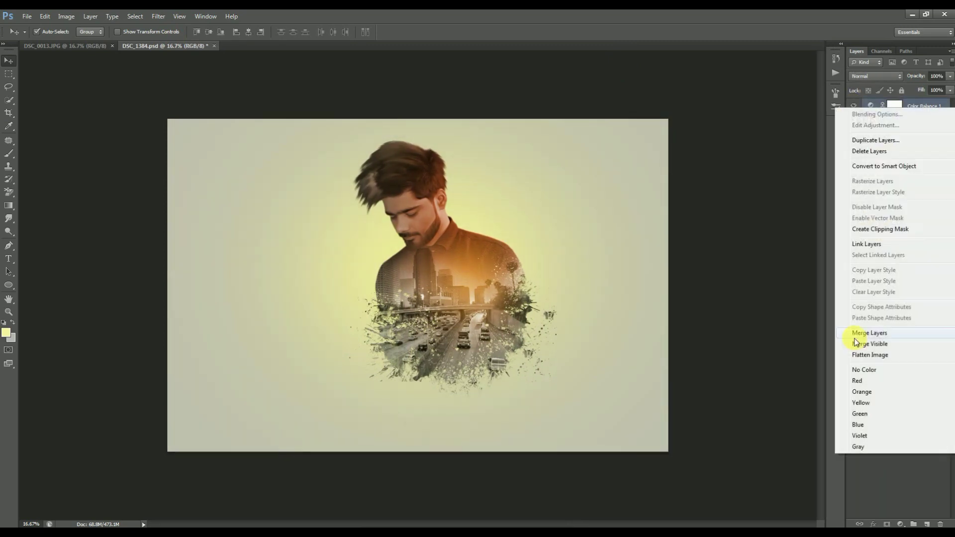
pyautogui.click(859, 342)
pyautogui.click(160, 17)
# Apply Color Efex Pro 4's Darken/Lighten Center with -4% center and 7% border luminosity.
pyautogui.click(333, 225)
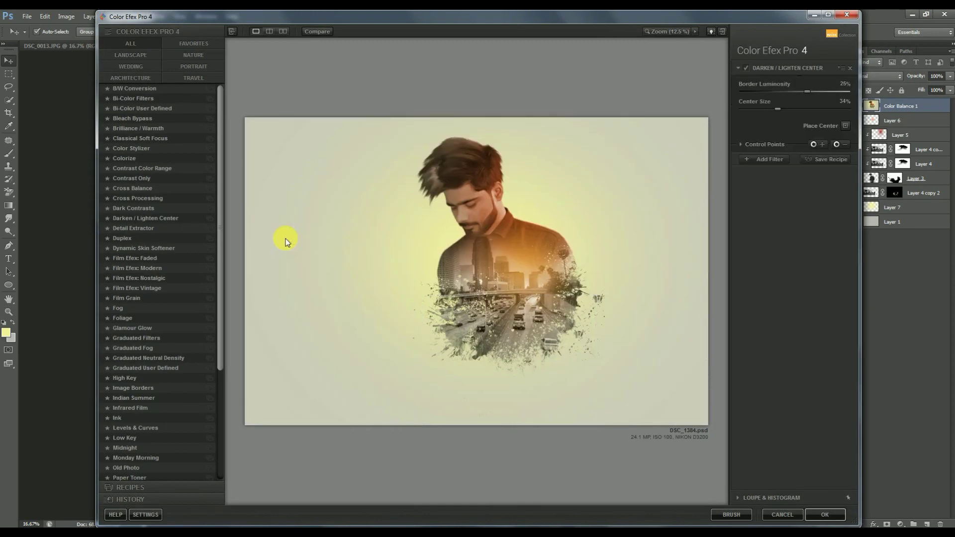
pyautogui.moveTo(776, 111)
pyautogui.mouseDown()
pyautogui.moveTo(810, 117)
pyautogui.moveTo(772, 118)
pyautogui.moveTo(810, 119)
pyautogui.moveTo(780, 129)
pyautogui.moveTo(816, 133)
pyautogui.moveTo(804, 132)
pyautogui.mouseUp()
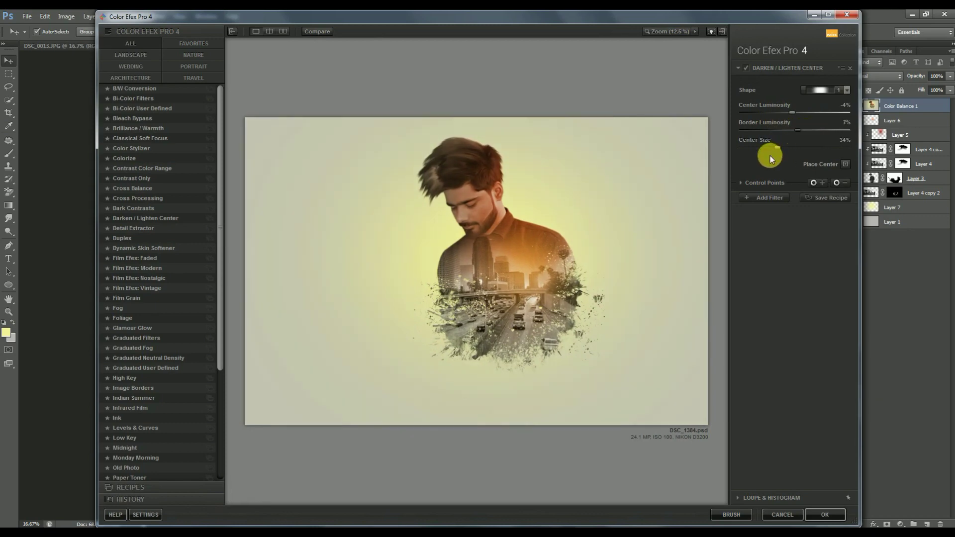
pyautogui.click(768, 197)
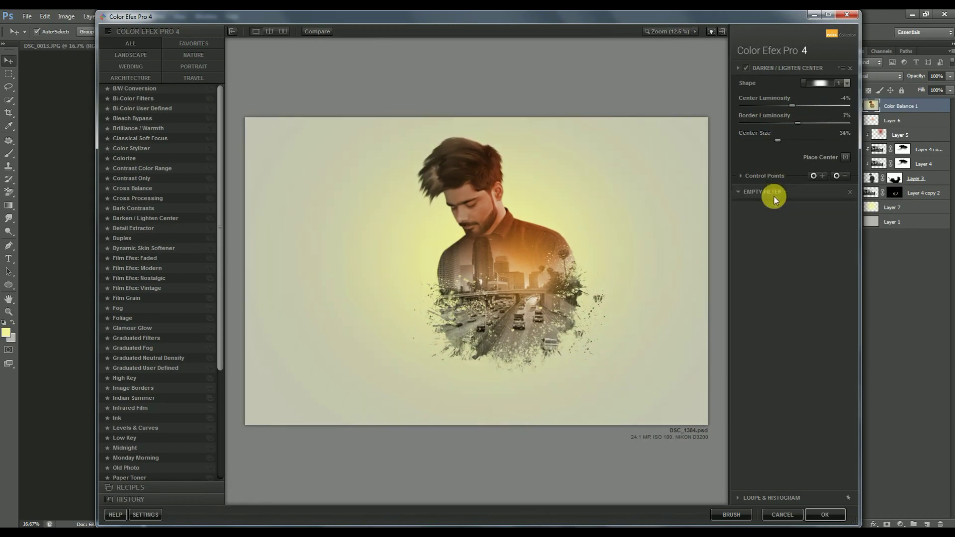
# Add Dark Contrasts with Brightness -42%, reduced Dark Detail Extractor and Saturation -6%.
pyautogui.click(139, 211)
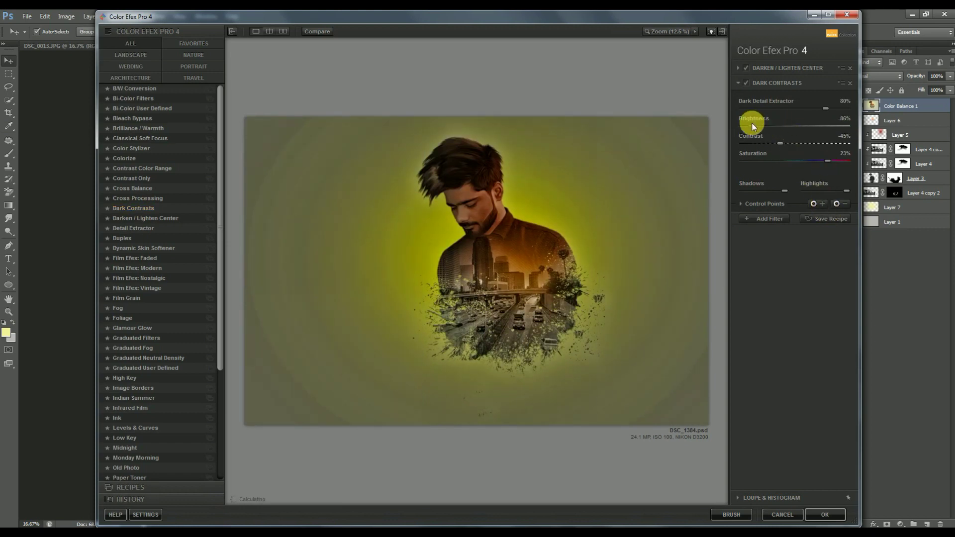
pyautogui.moveTo(789, 128); pyautogui.dragTo(783, 127)
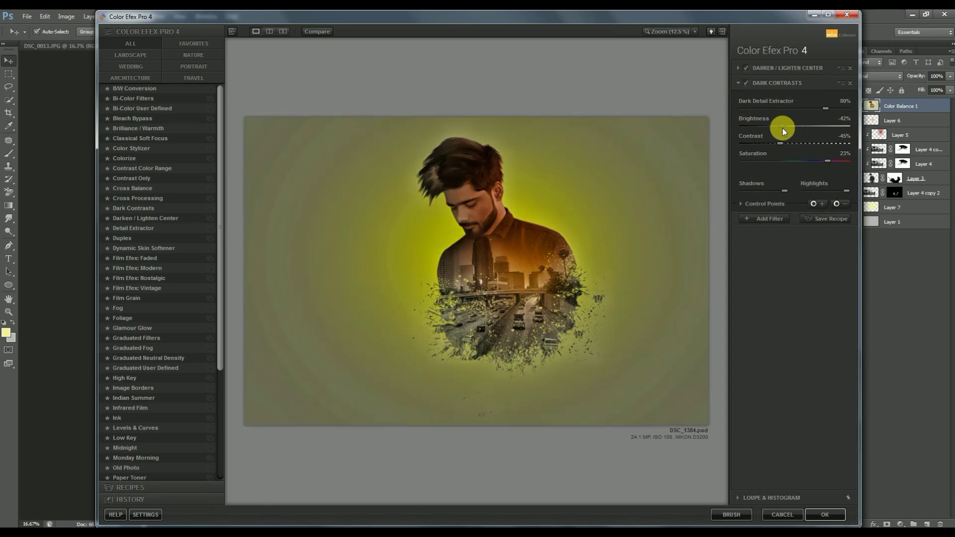
pyautogui.moveTo(752, 109); pyautogui.dragTo(780, 113)
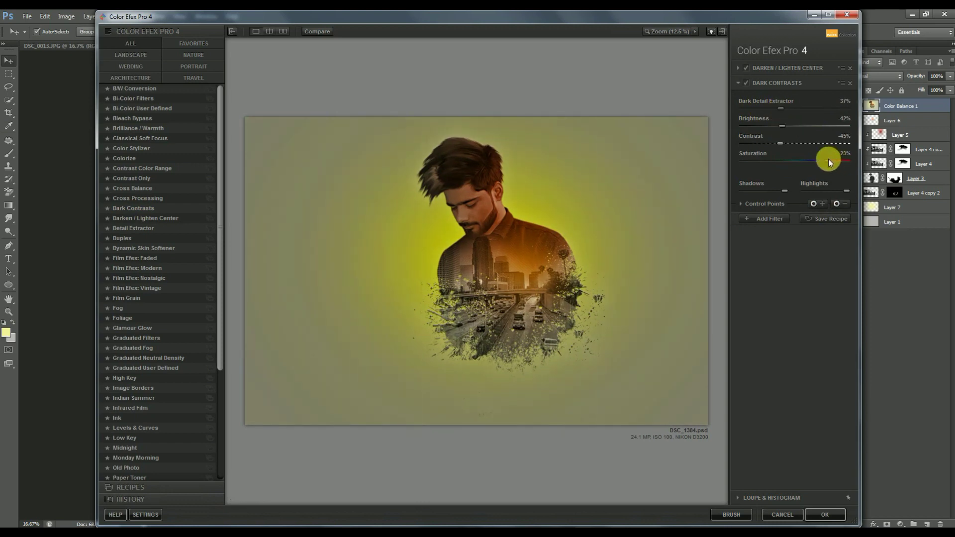
pyautogui.moveTo(807, 160); pyautogui.dragTo(806, 159)
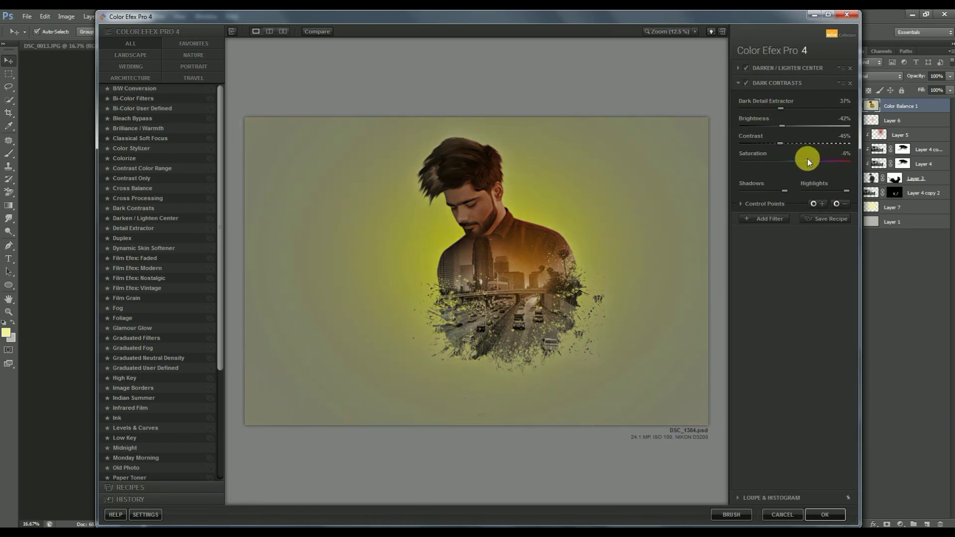
# Add Cross Processing using method L08 at 4% strength and apply the filters to the layer.
pyautogui.click(770, 218)
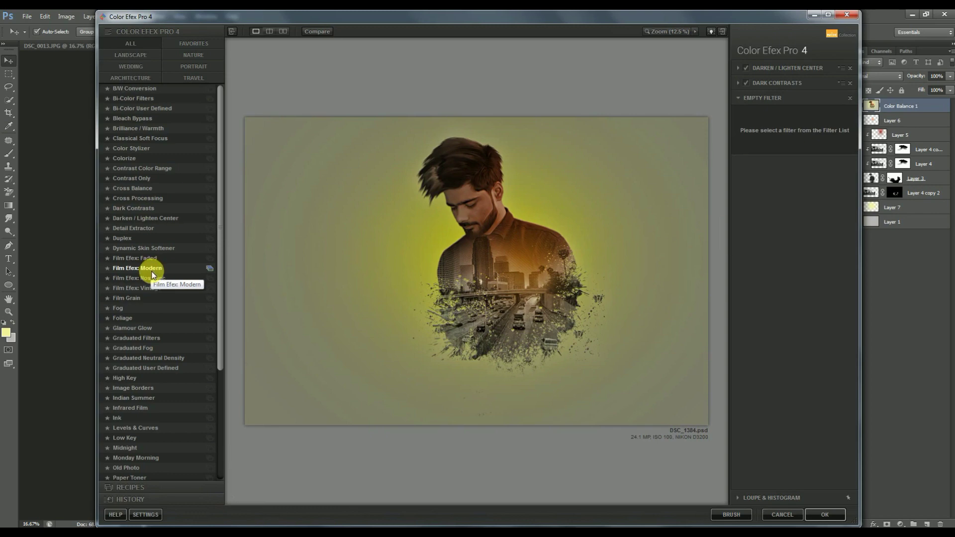
pyautogui.click(145, 198)
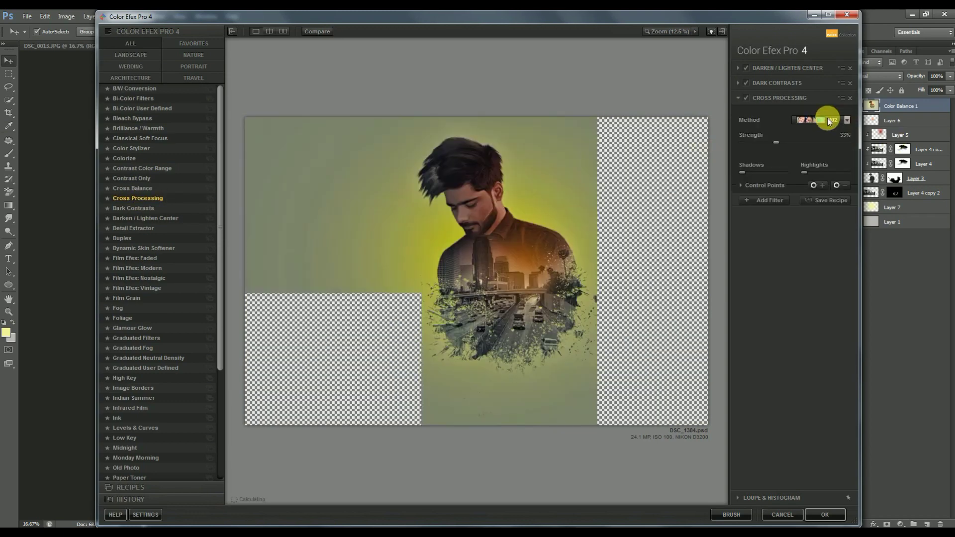
pyautogui.click(829, 122)
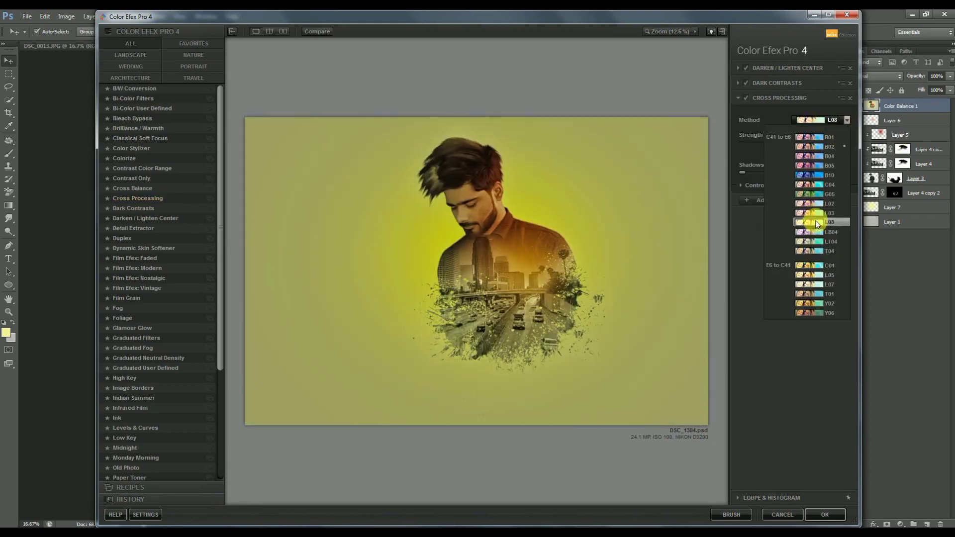
pyautogui.click(815, 223)
pyautogui.moveTo(791, 143); pyautogui.dragTo(745, 142)
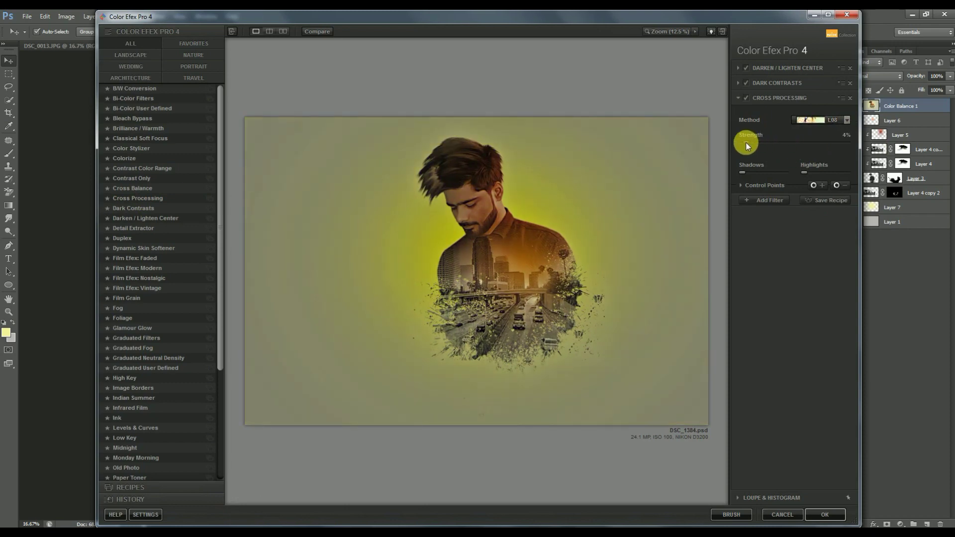
pyautogui.click(824, 514)
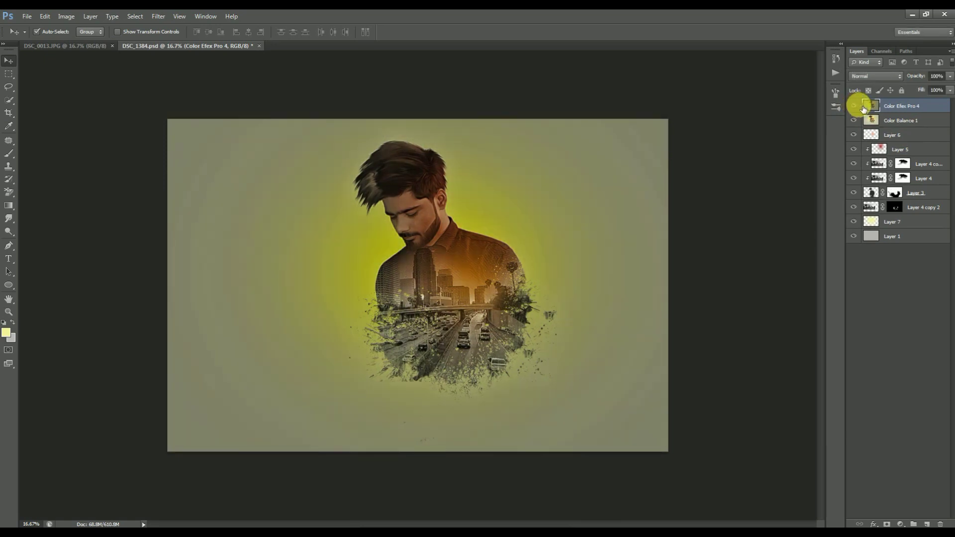
# Compare the Color Efex Pro 4 layer on and off, set it to 79% opacity, and minimise Photoshop.
pyautogui.click(855, 106)
pyautogui.click(950, 76)
pyautogui.moveTo(947, 87); pyautogui.dragTo(941, 90)
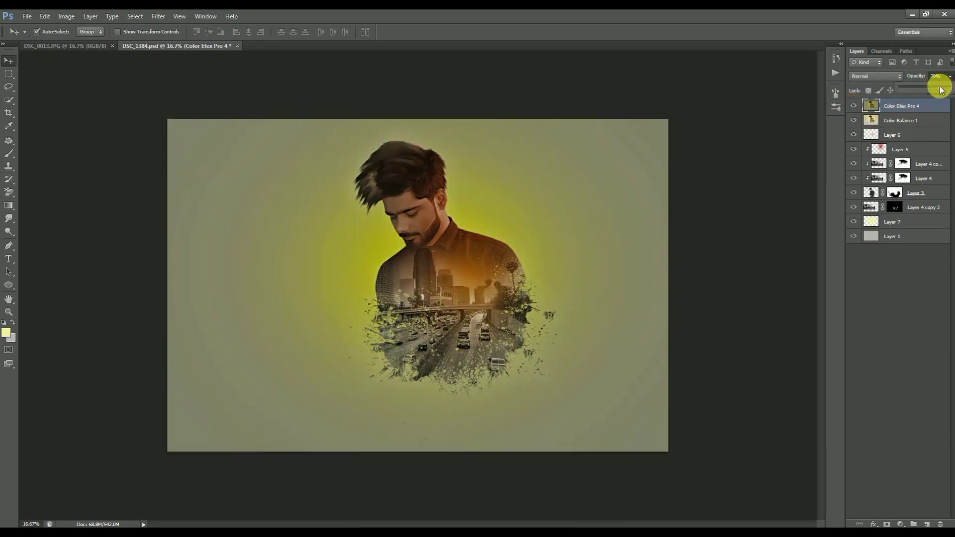
pyautogui.hotkey('ctrl', '+')
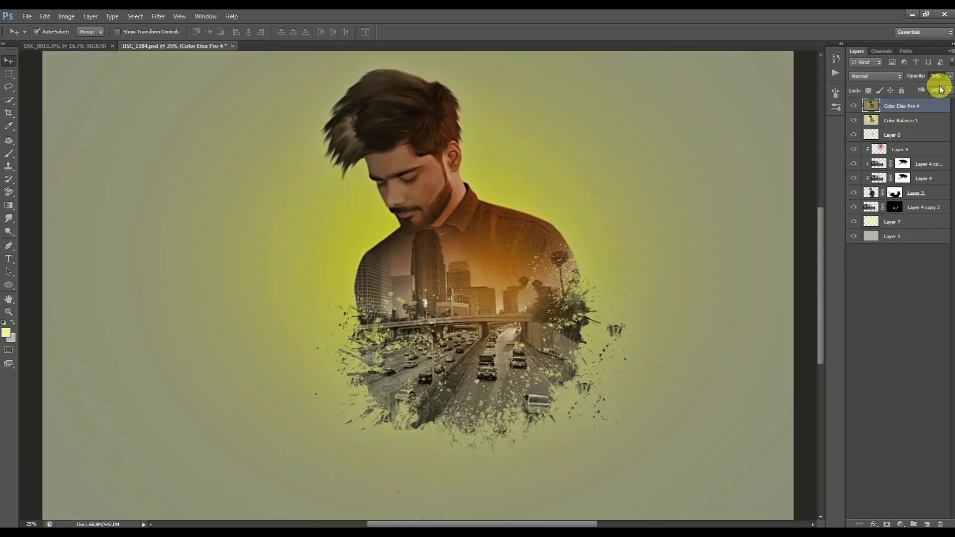
pyautogui.hotkey('ctrl', '-')
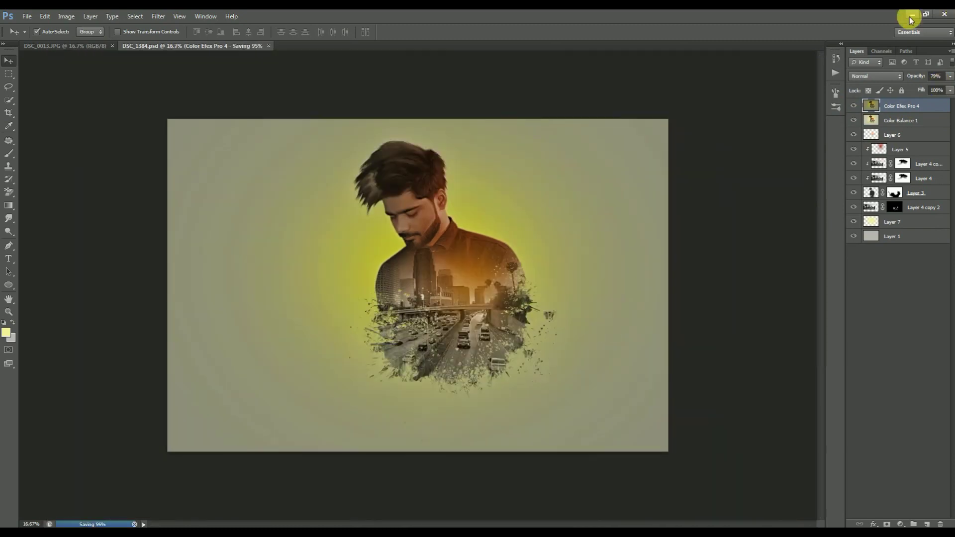
pyautogui.click(912, 15)
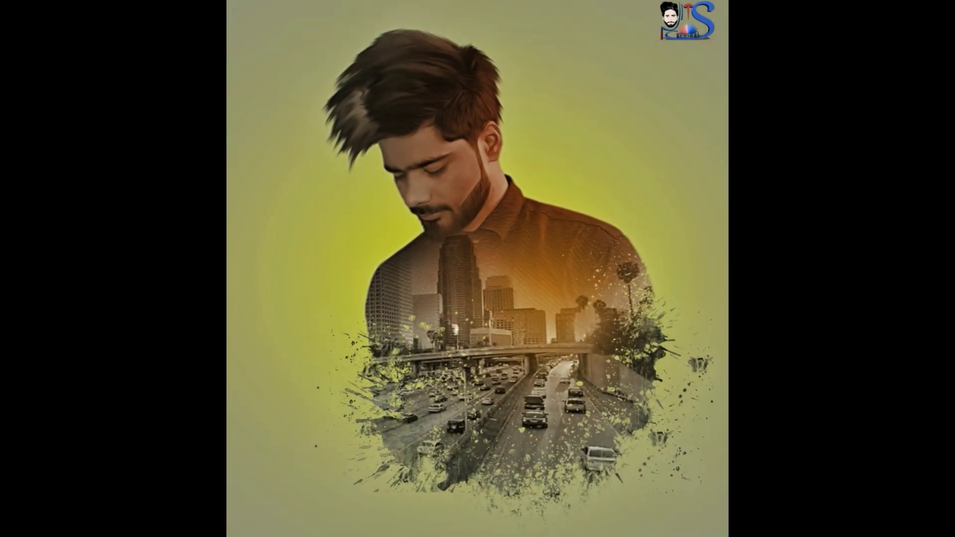